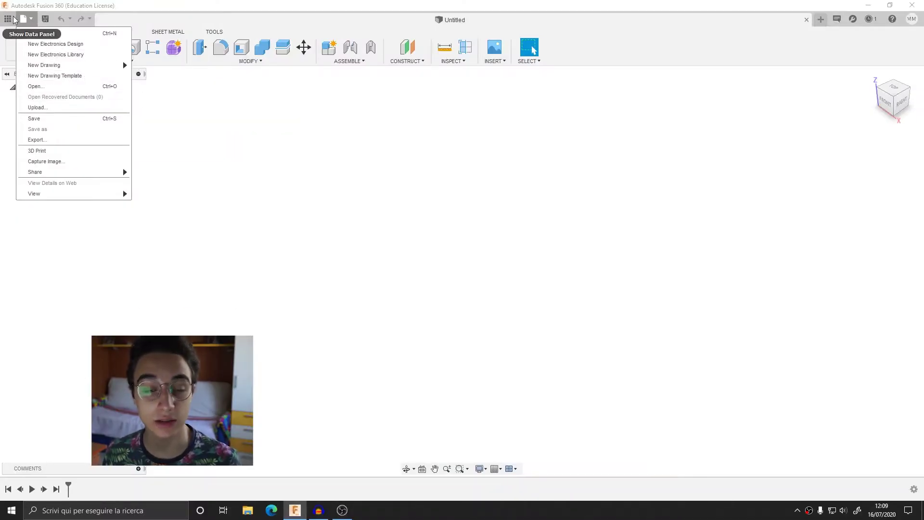
Step: Open the Arduino Mega design from My Recent Data in the Data Panel
left_click(7, 19)
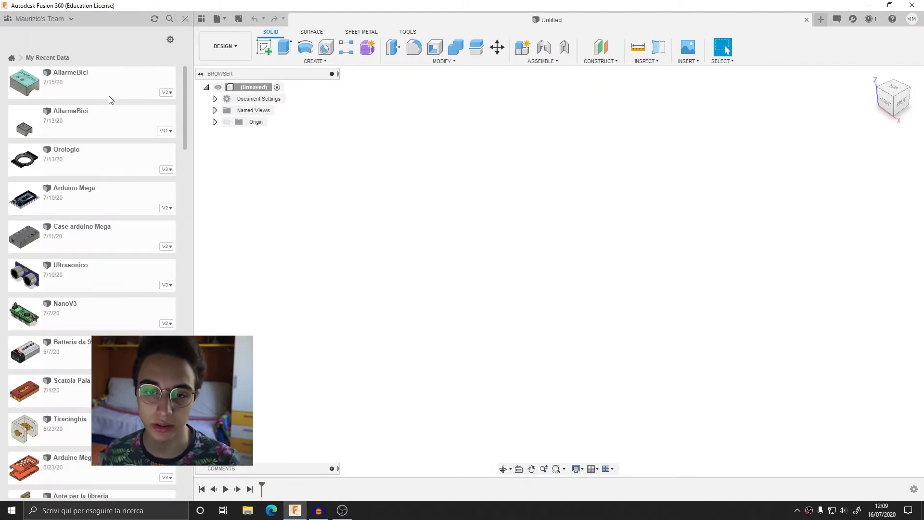
left_click(76, 189)
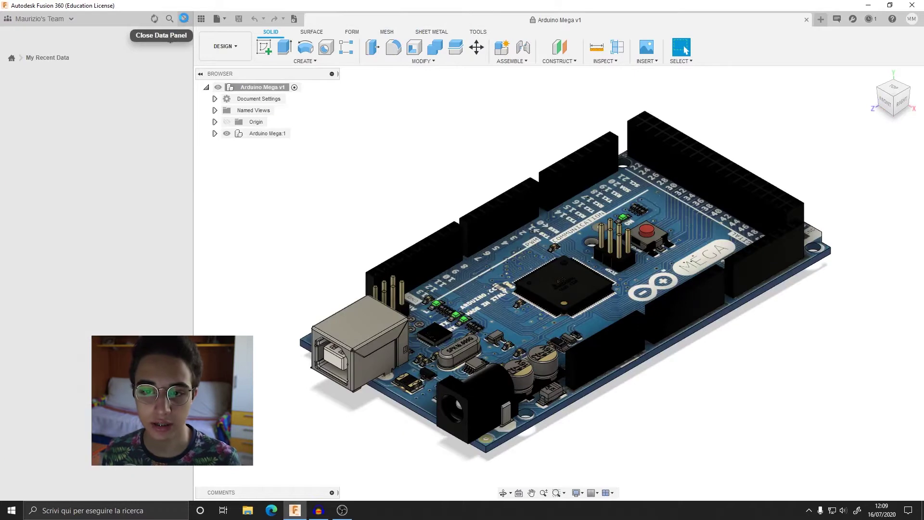
Step: Close the Data Panel, inspect the board from several angles, and start a new sketch from the home view
left_click(186, 21)
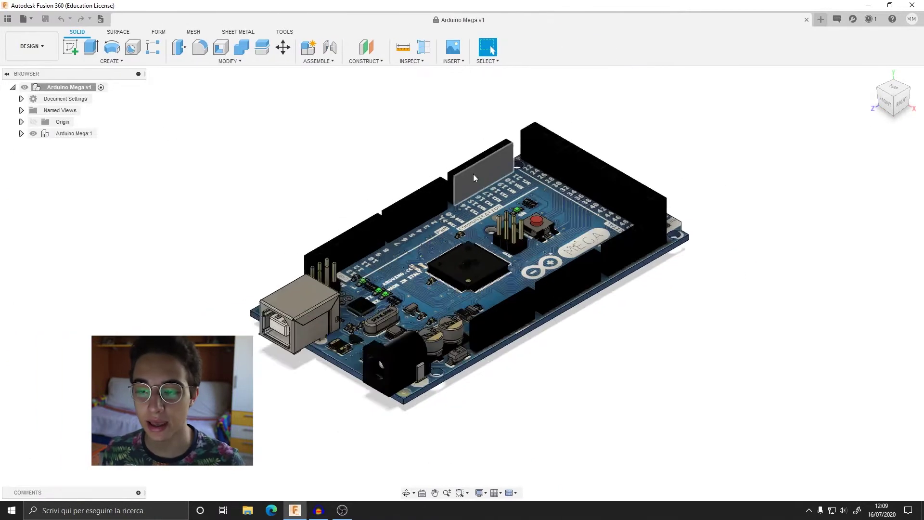
scroll(473, 174, "down", 2)
scroll(465, 193, "down", 3)
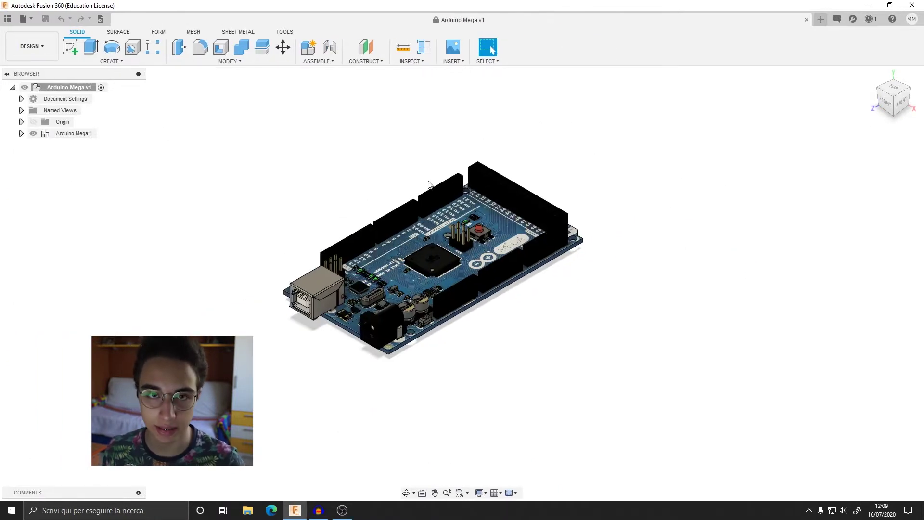
scroll(429, 183, "up", 2)
scroll(426, 180, "up", 1)
middle_click_drag(419, 173, 407, 147)
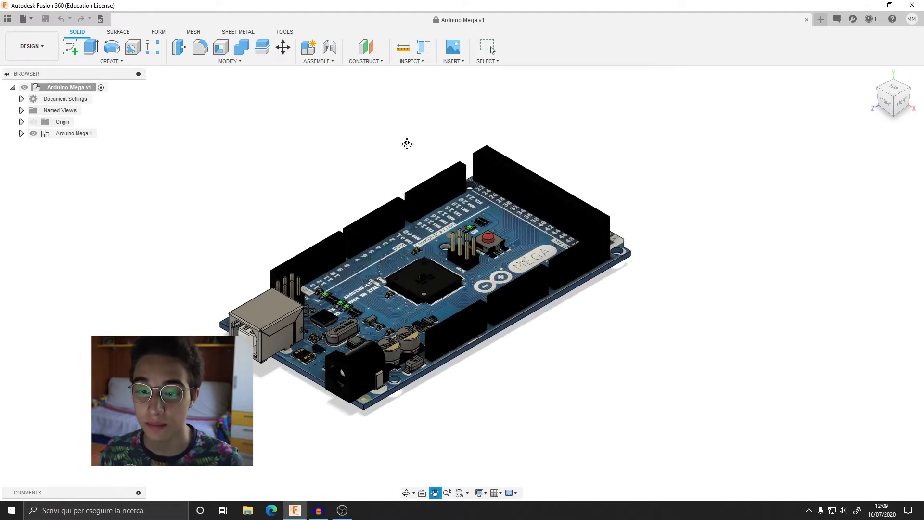
mouse_move(316, 211)
middle_mouse_down("shift")
mouse_move(309, 192)
mouse_move(1, 51)
middle_mouse_up("shift")
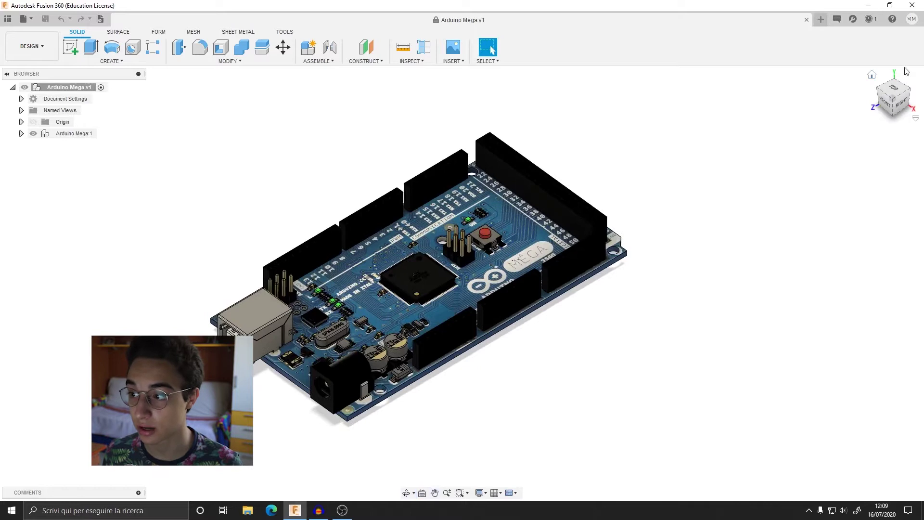
left_click(873, 77)
left_click(71, 46)
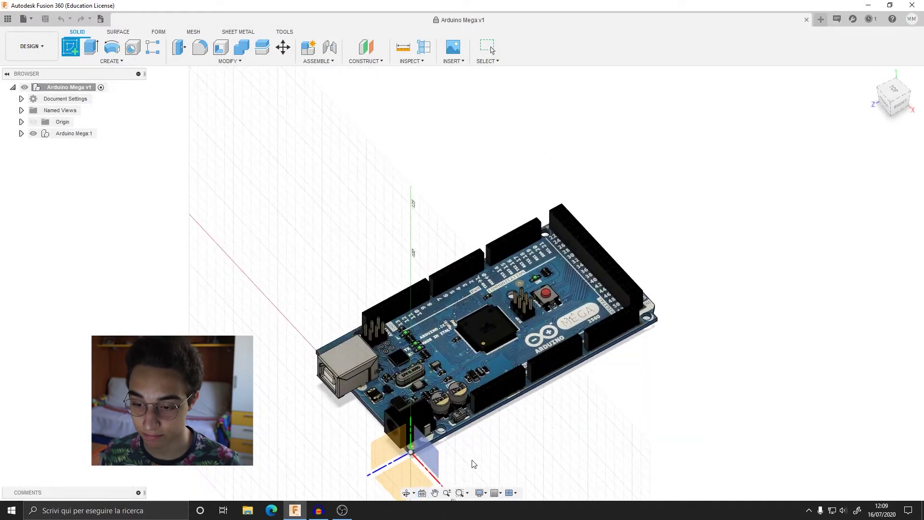
Step: Sketch on the XY plane and begin projecting the board's bottom outline edges
left_click(399, 479)
middle_click_drag(524, 173, 527, 265)
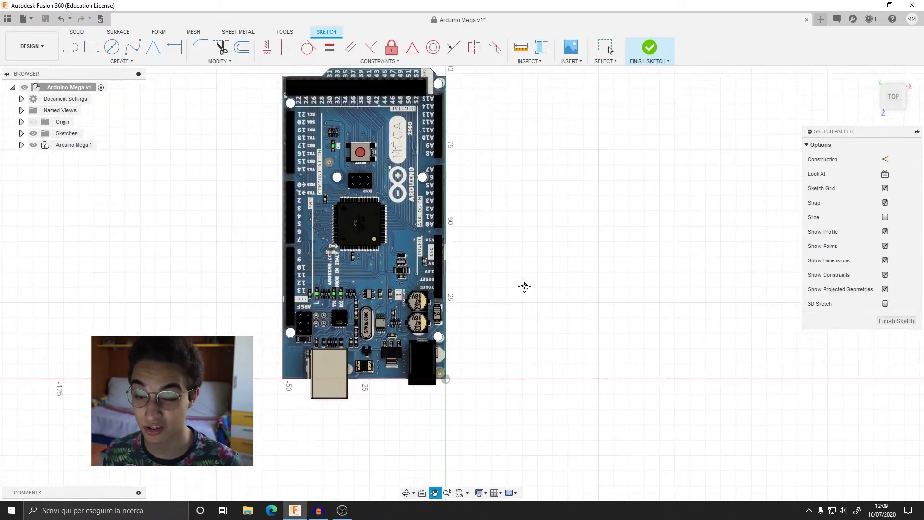
key("p")
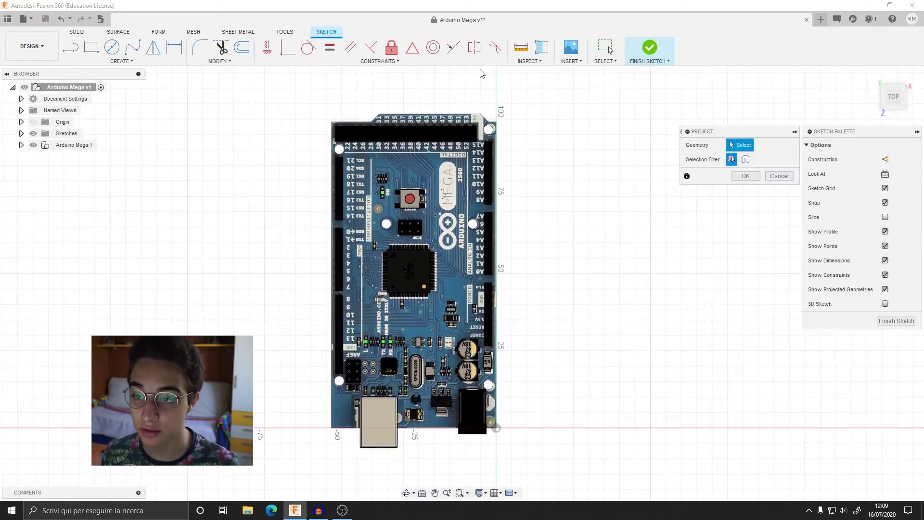
scroll(426, 115, "up", 2)
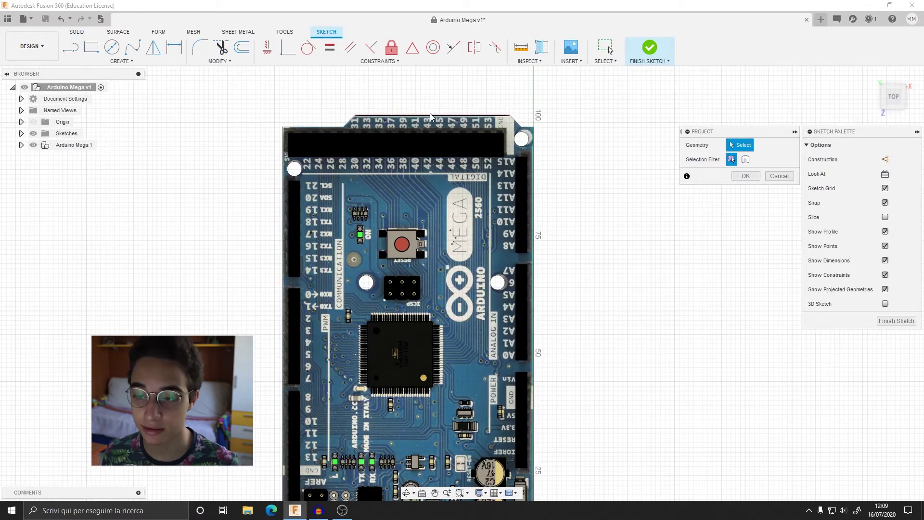
scroll(505, 122, "up", 2)
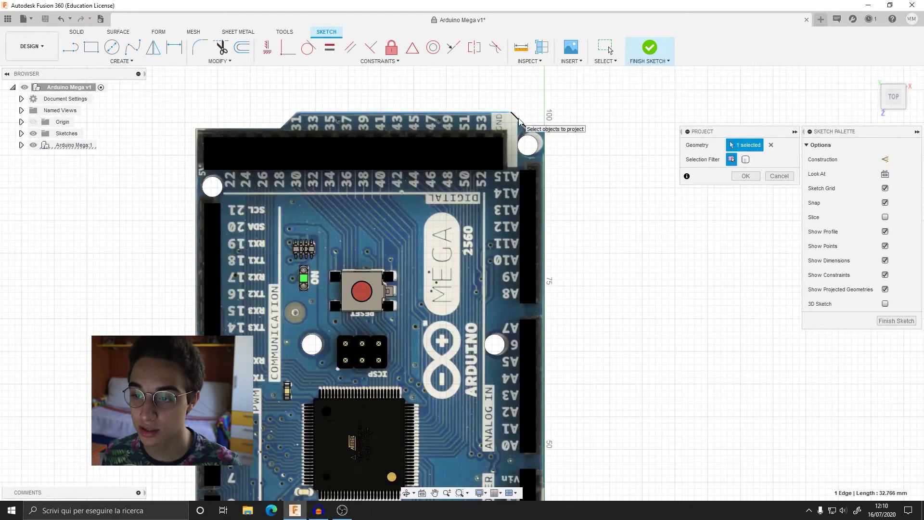
scroll(539, 132, "down", 2)
left_click(584, 295)
left_click(485, 405)
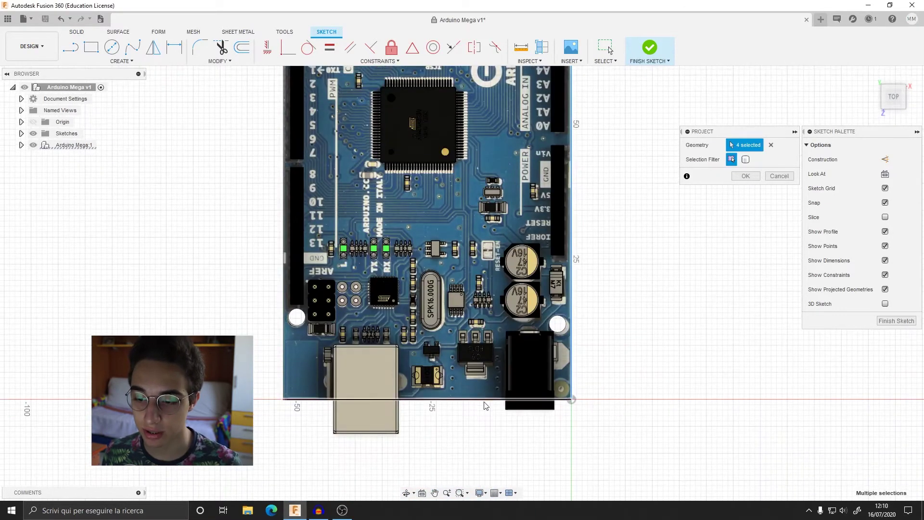
Step: Add the remaining outline edges, including the angled top-left edge, and project all eight
scroll(469, 402, "up", 1)
left_click(284, 385)
scroll(286, 274, "up", 2)
middle_click_drag(286, 273, 279, 374)
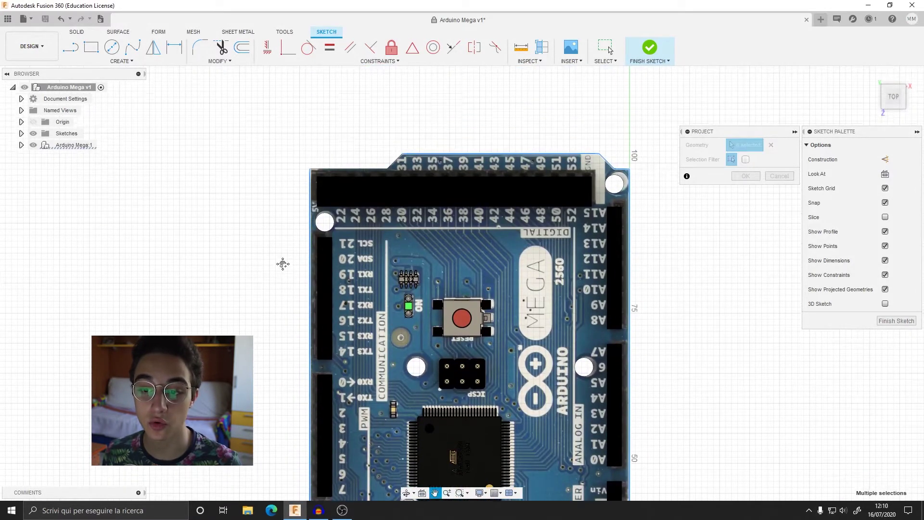
scroll(319, 176, "up", 1)
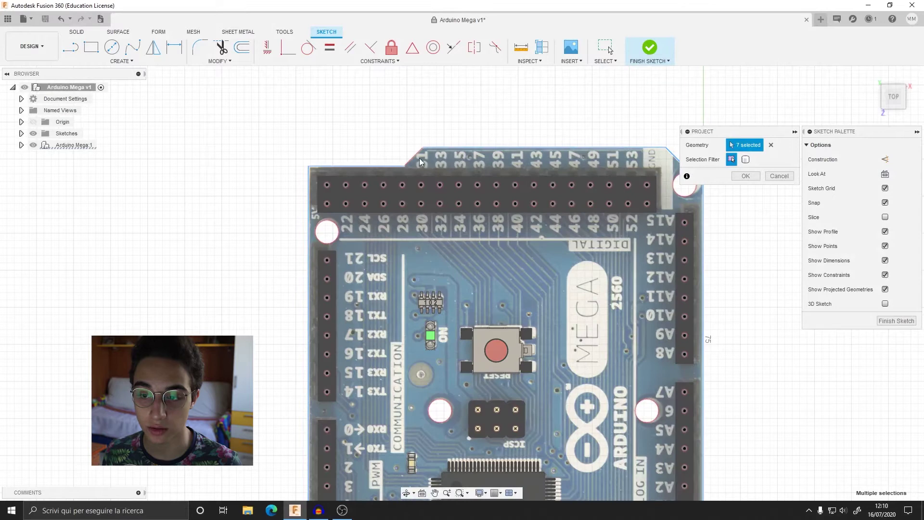
scroll(423, 144, "down", 1)
left_click(419, 205)
scroll(420, 204, "down", 1)
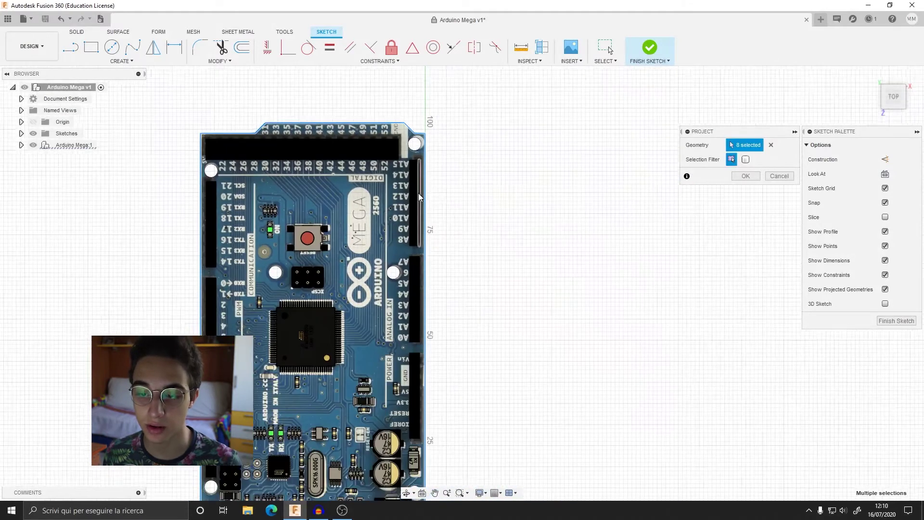
middle_click_drag(445, 196, 536, 165)
scroll(549, 185, "down", 1)
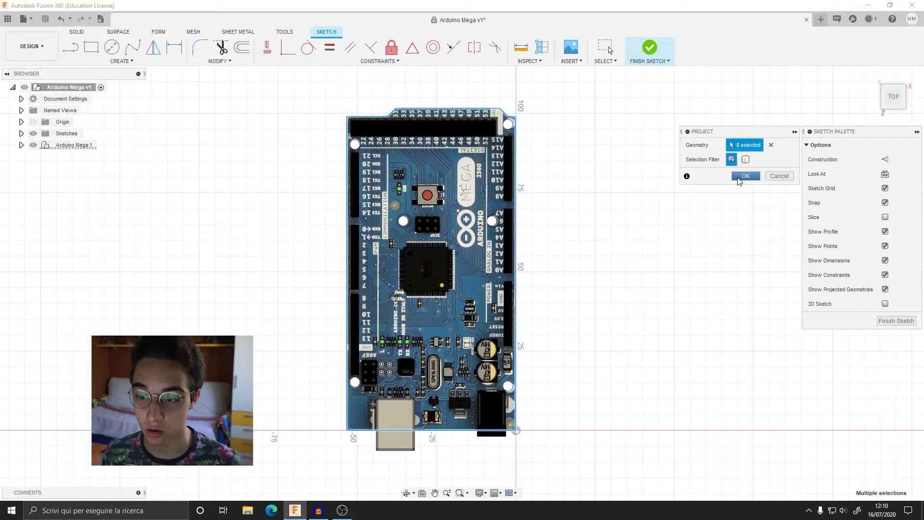
left_click(745, 176)
mouse_move(559, 211)
middle_mouse_down("shift")
mouse_move(627, 258)
mouse_move(620, 238)
middle_mouse_up("shift")
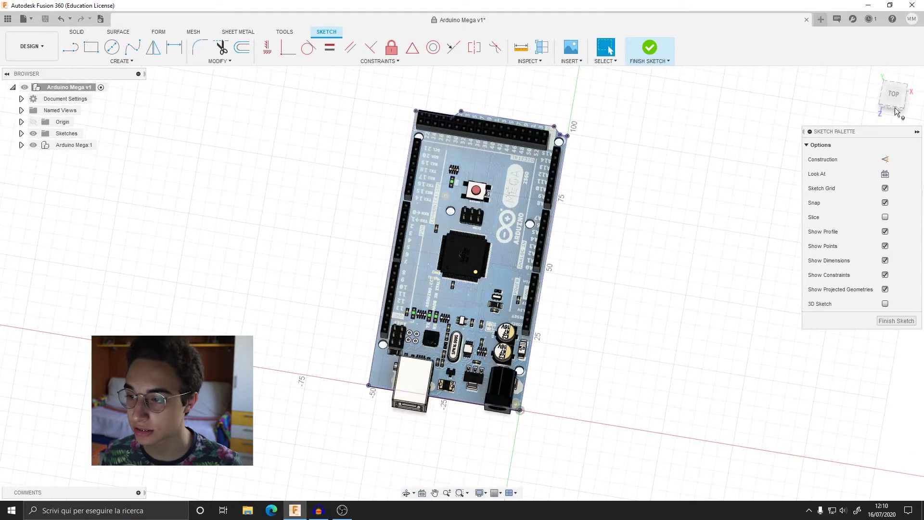
left_click(894, 94)
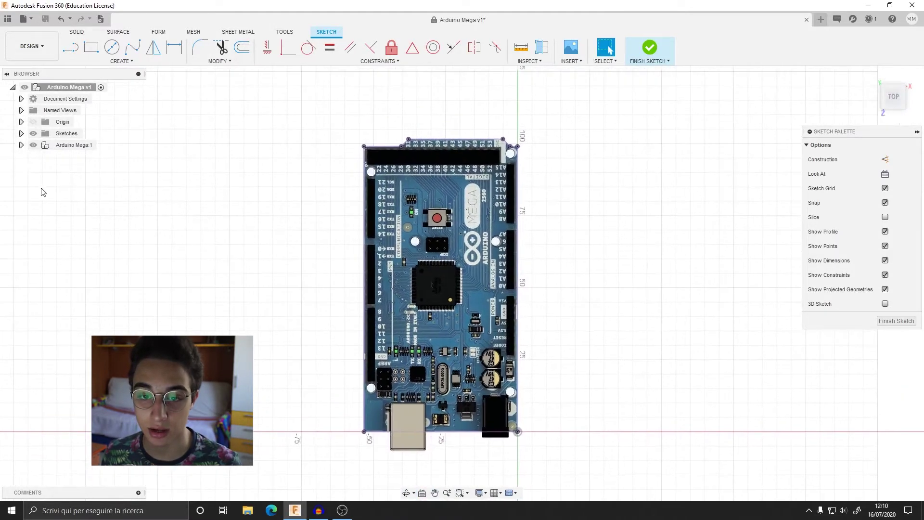
left_click(33, 146)
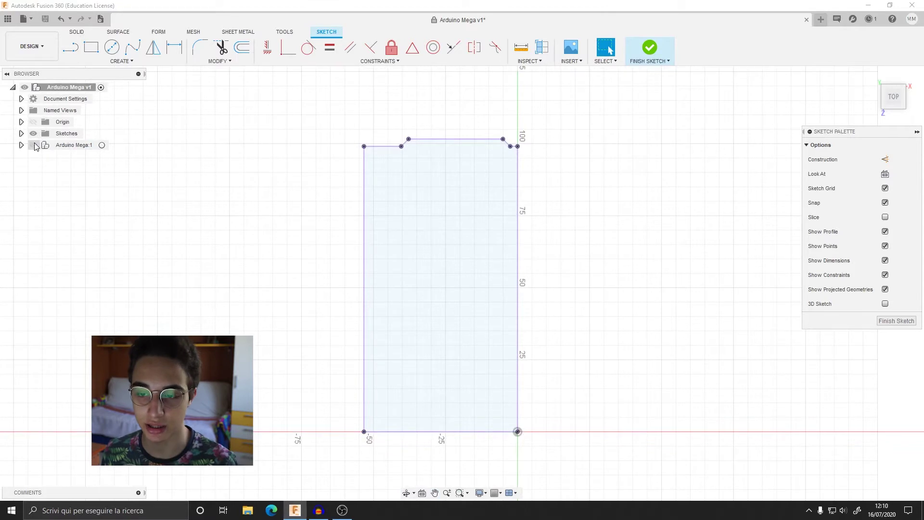
left_click(33, 145)
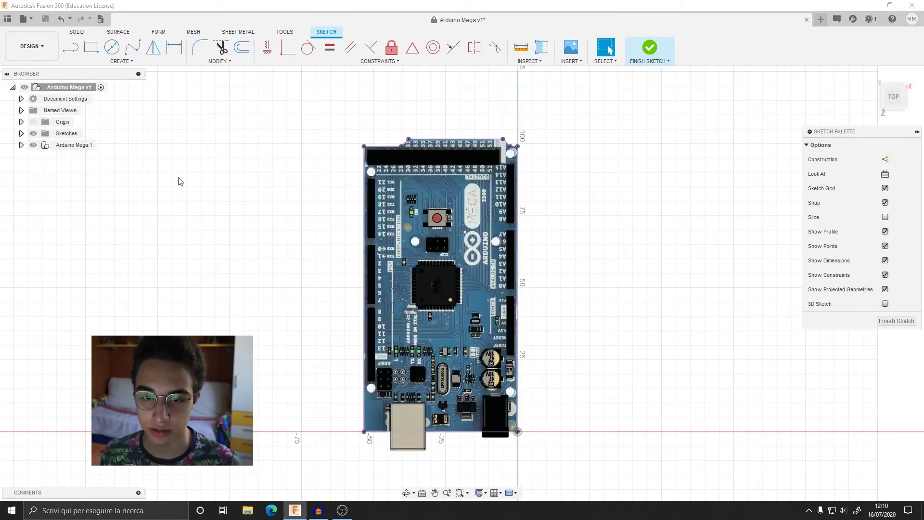
left_click(33, 146)
scroll(355, 166, "up", 2)
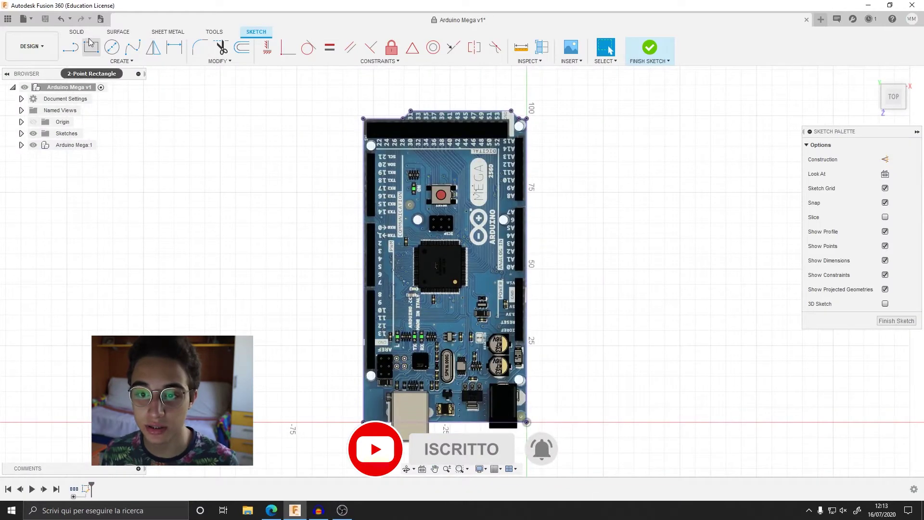
Step: In Change Parameters, add a user parameter Margine of 0.5 mm
left_click(197, 62)
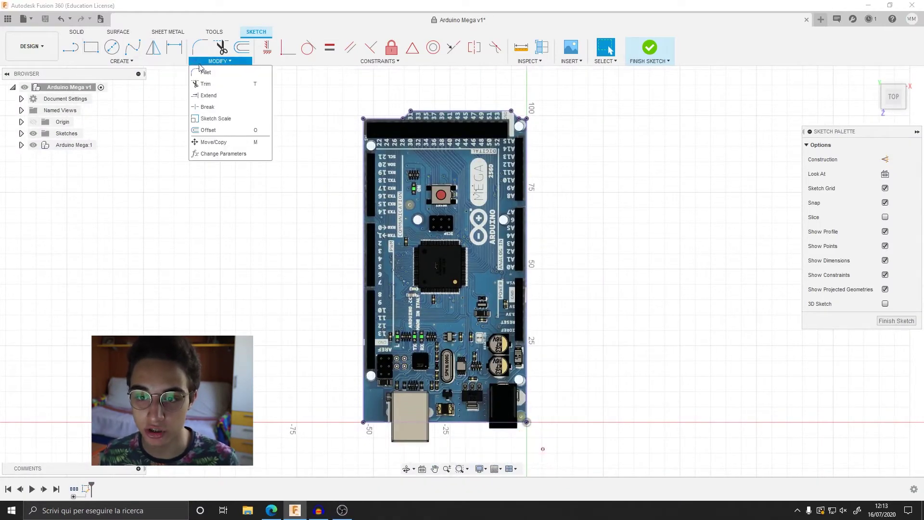
left_click(212, 159)
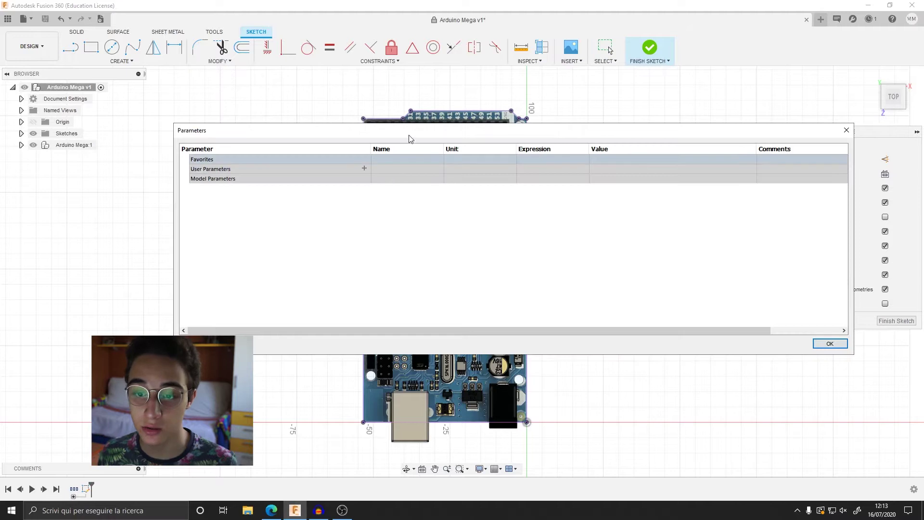
left_click_drag(406, 131, 359, 132)
left_click(317, 169)
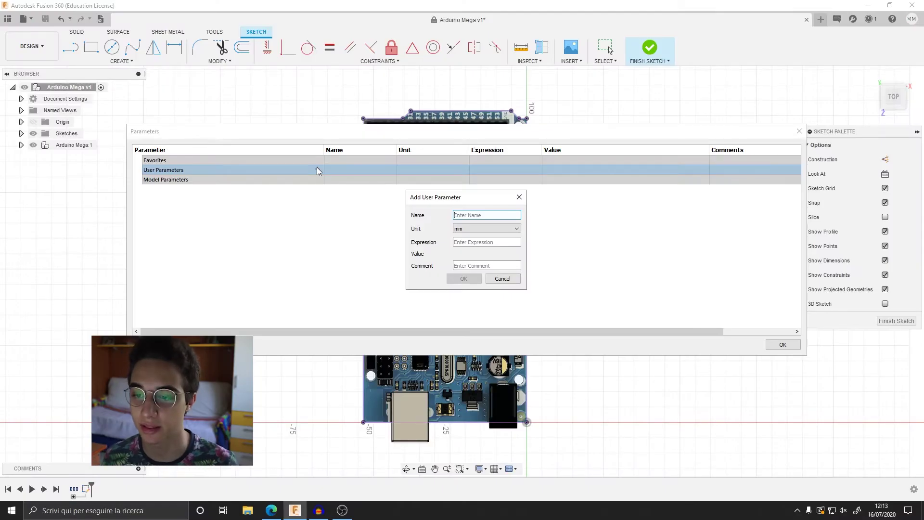
type("Margine")
key("Tab")
type("0.5")
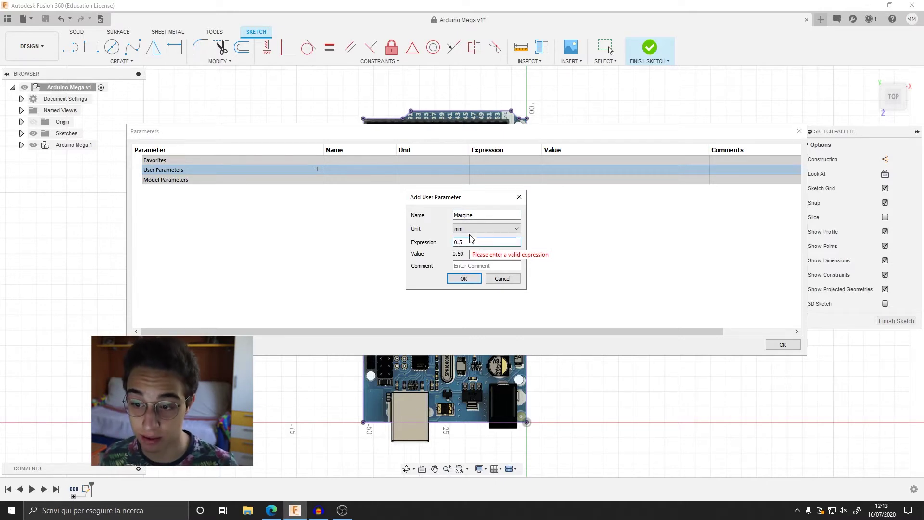
left_click(458, 279)
Step: Add a user parameter Spessore of 5 mm and close the parameters table
left_click(317, 171)
type("5")
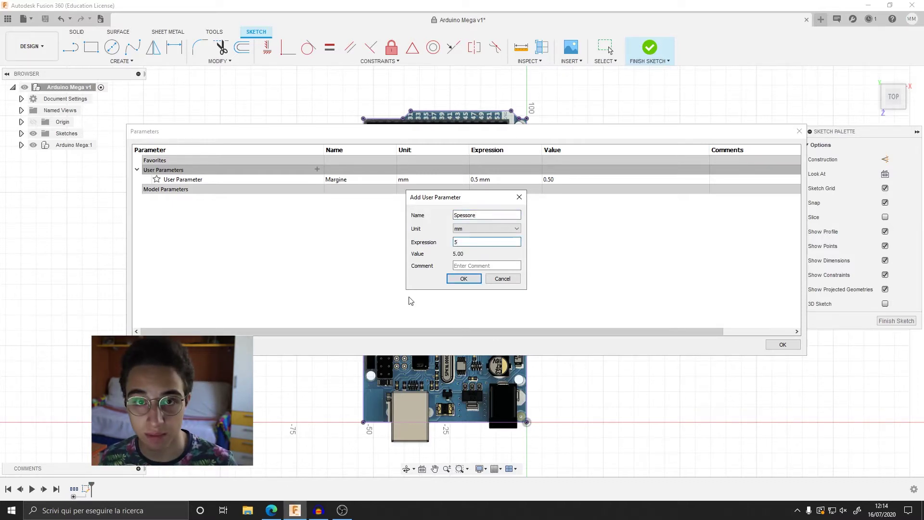
left_click(478, 283)
key("Return")
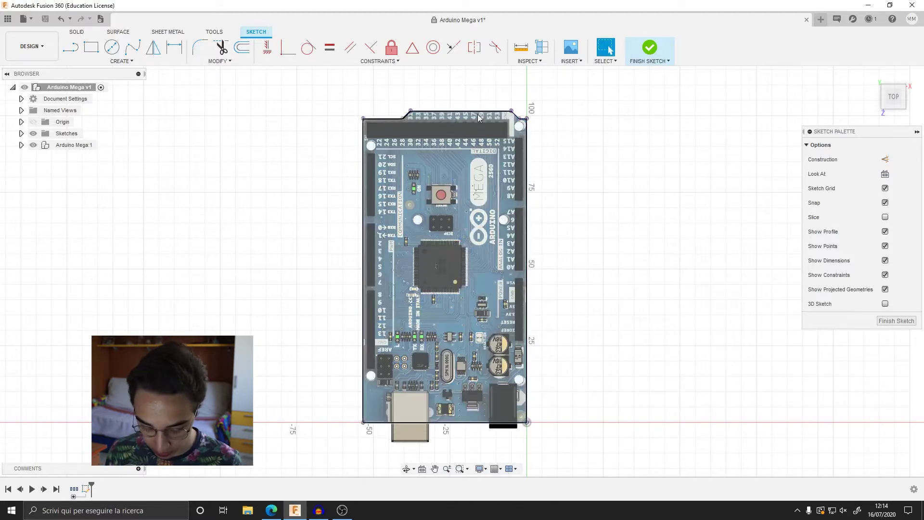
Step: Make a first attempt at offsetting the board outline by Margine, then fit the board in view
key("o")
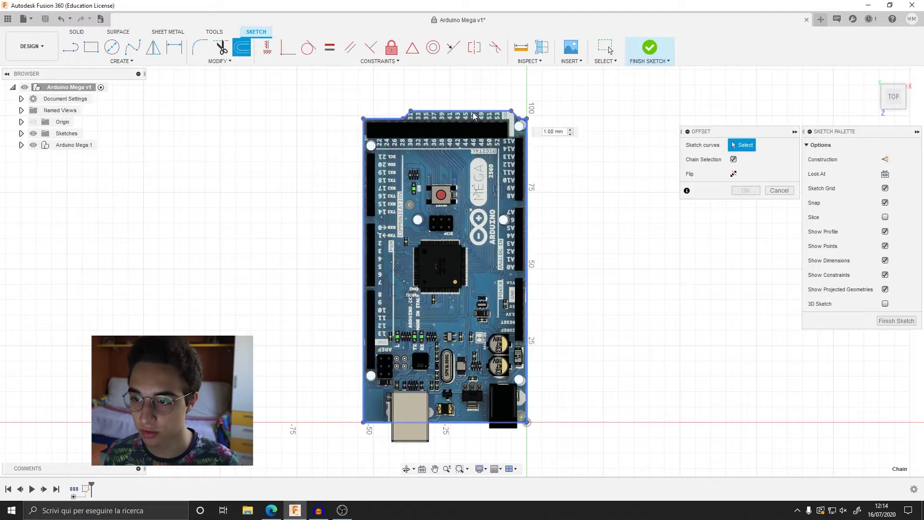
left_click(473, 115)
type("Margine")
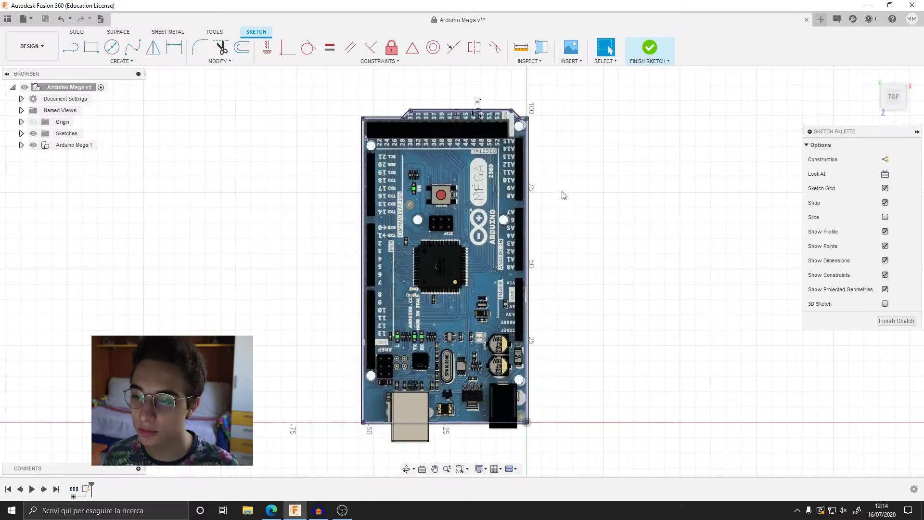
scroll(561, 192, "up", 3)
scroll(590, 192, "up", 3)
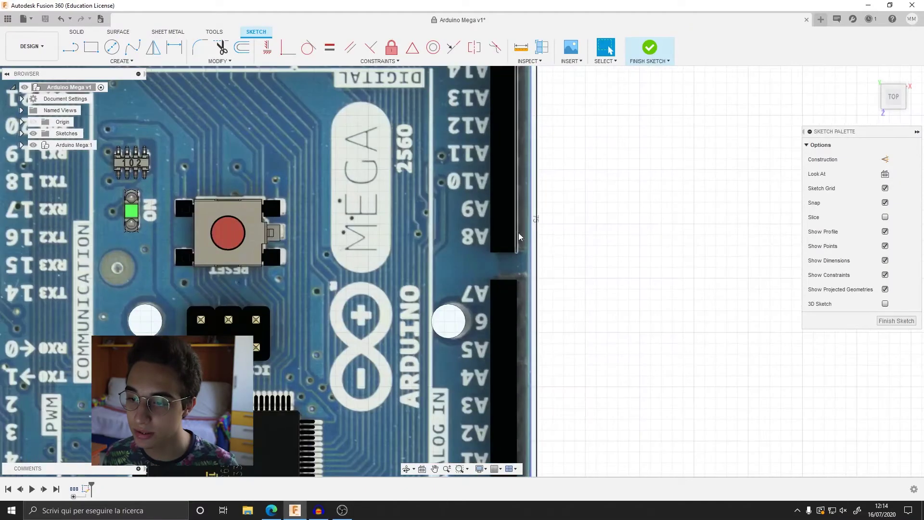
scroll(543, 223, "up", 3)
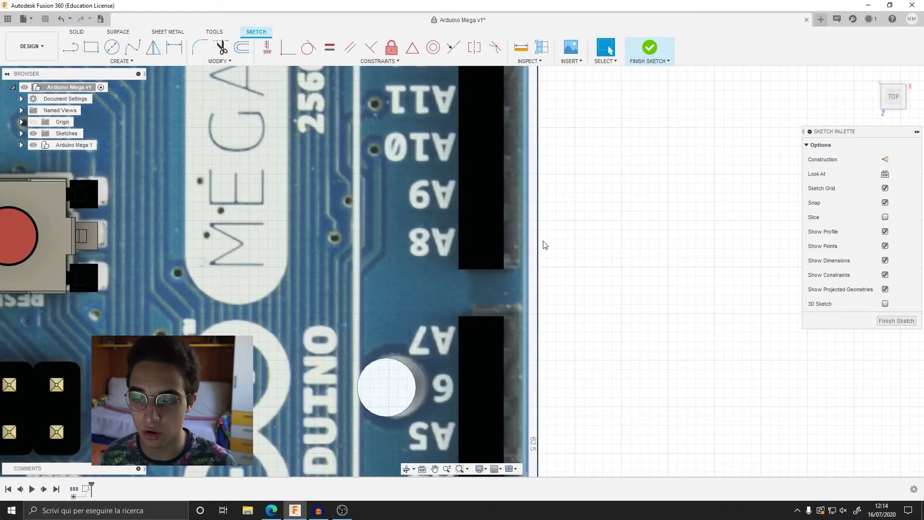
key("F6")
scroll(553, 231, "up", 2)
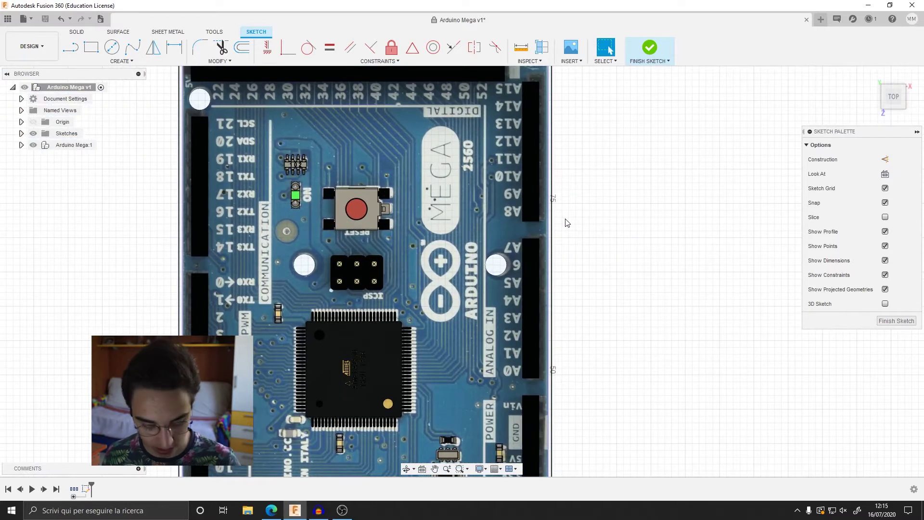
scroll(553, 231, "up", 2)
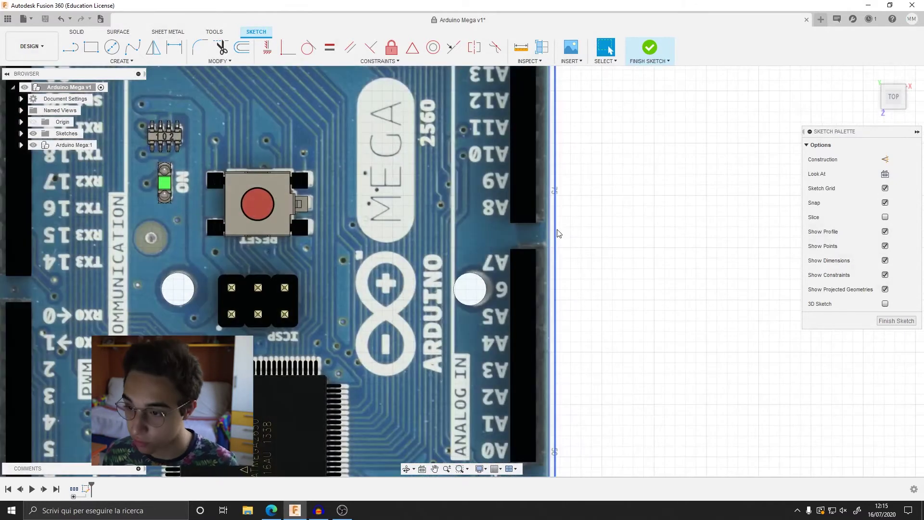
Step: Offset the board outline outward using the Margine parameter
key("o")
left_click(549, 238)
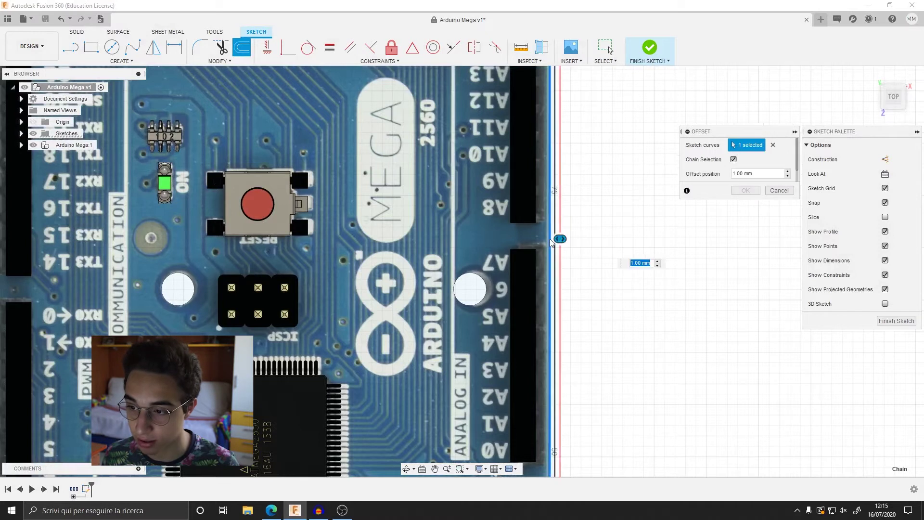
scroll(550, 239, "down", 4)
type("Margine")
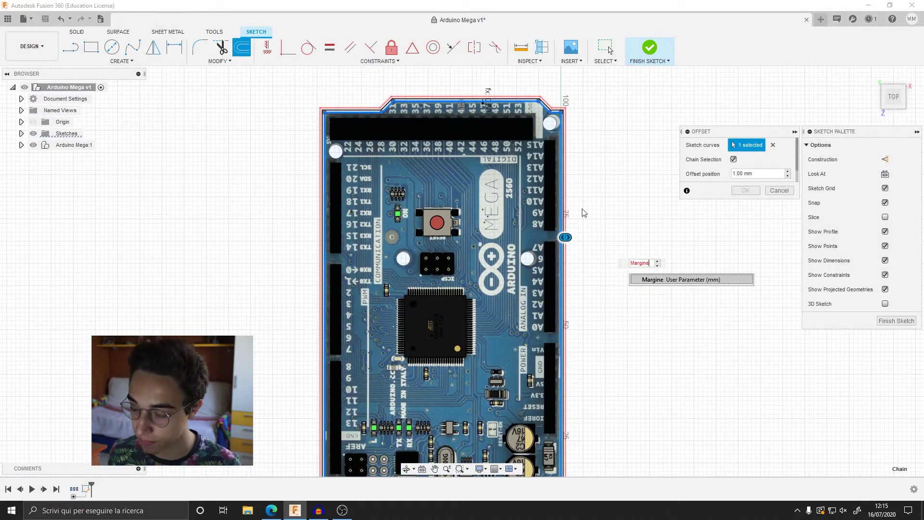
key("Return")
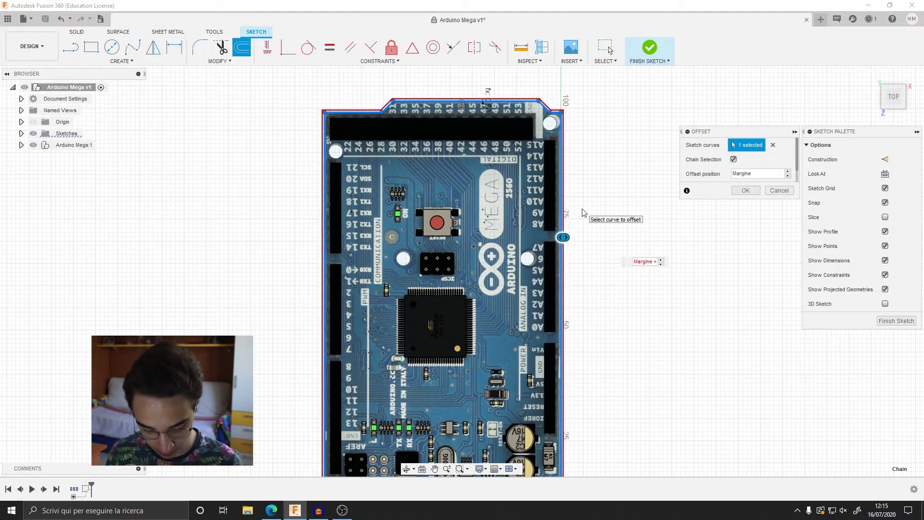
key("Return")
scroll(569, 275, "up", 5)
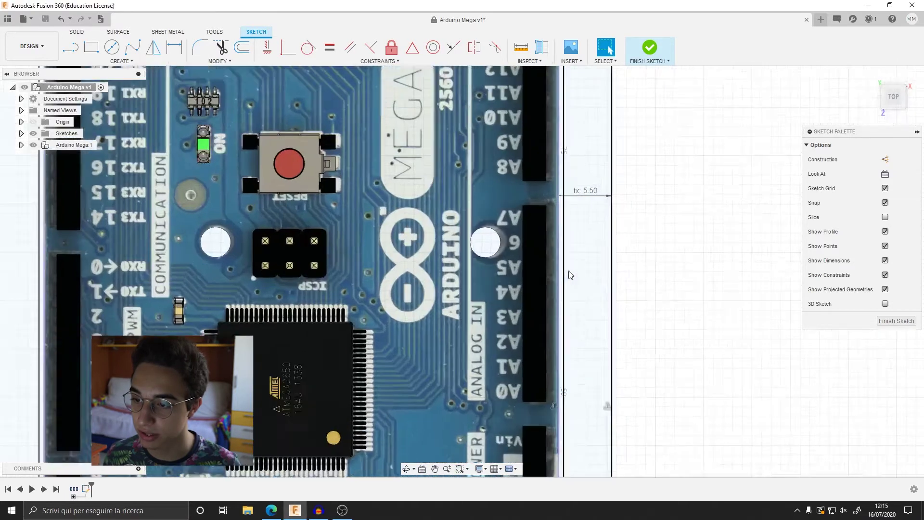
scroll(569, 275, "up", 2)
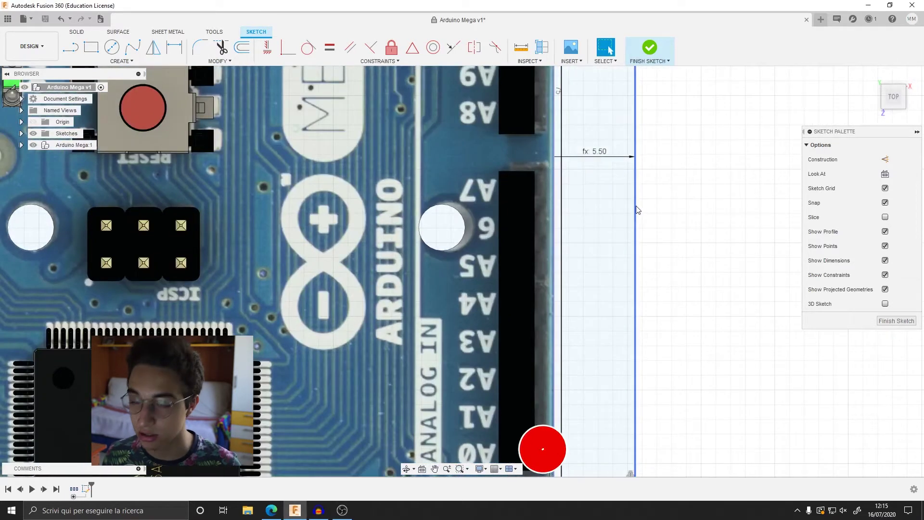
scroll(608, 293, "down", 3)
scroll(598, 285, "down", 3)
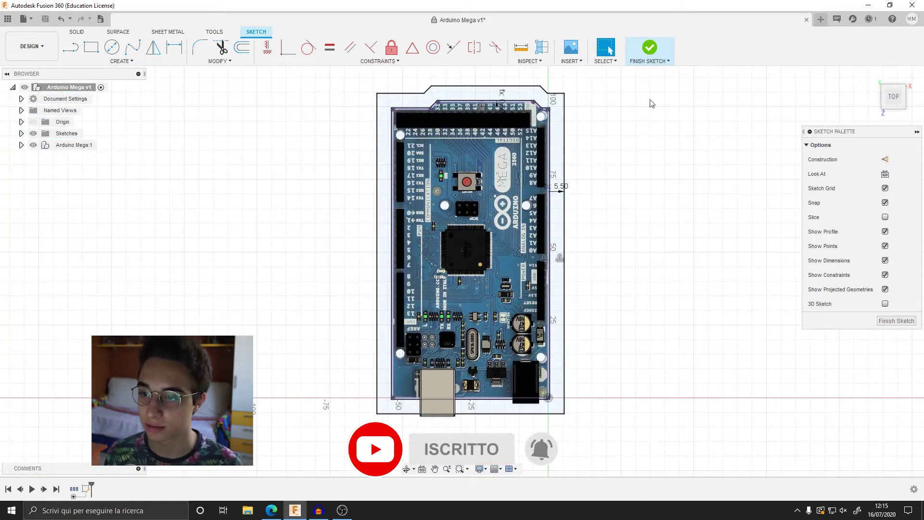
Step: Finish the offset-outline sketch and return to the isometric home view
left_click(650, 48)
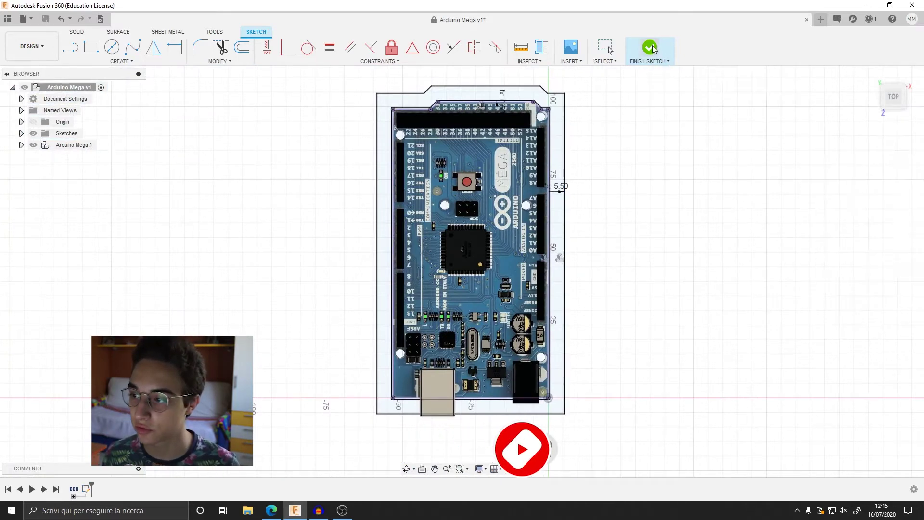
left_click(873, 76)
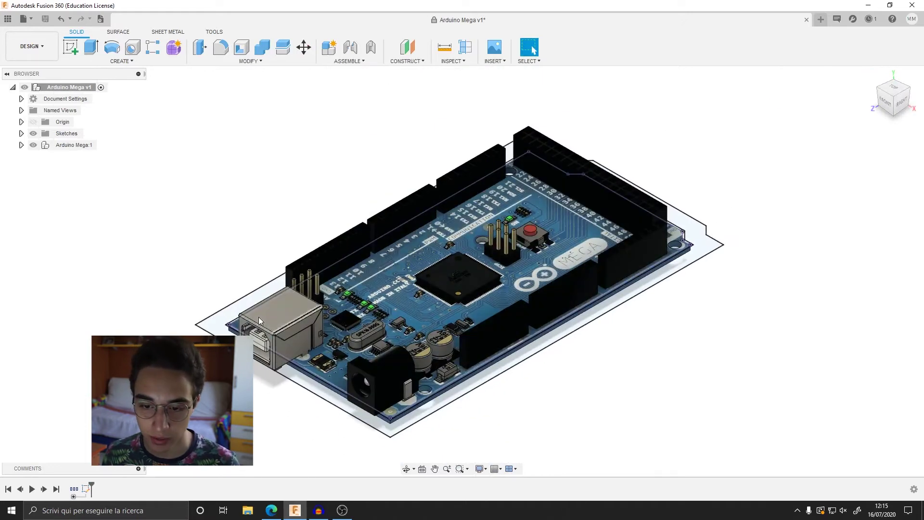
scroll(195, 327, "up", 3)
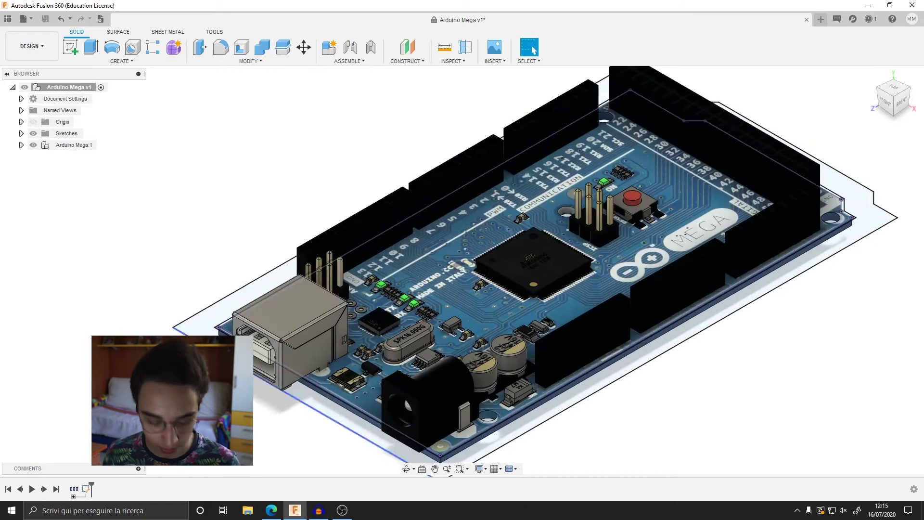
Step: Start extruding the ring profile around the board and check the USB connector from the side
key("e")
left_click(201, 331)
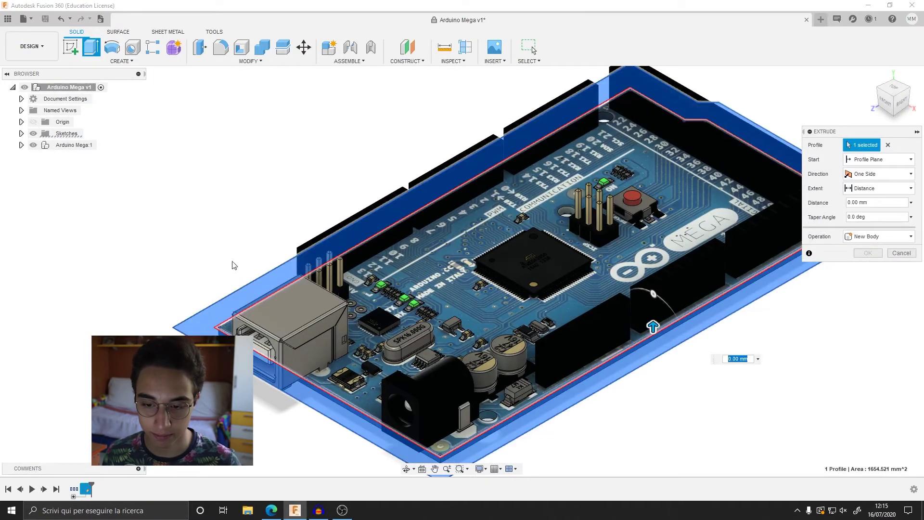
scroll(305, 245, "up", 3)
scroll(182, 267, "up", 3)
mouse_move(182, 268)
middle_mouse_down("shift")
mouse_move(434, 289)
mouse_move(537, 337)
middle_mouse_up("shift")
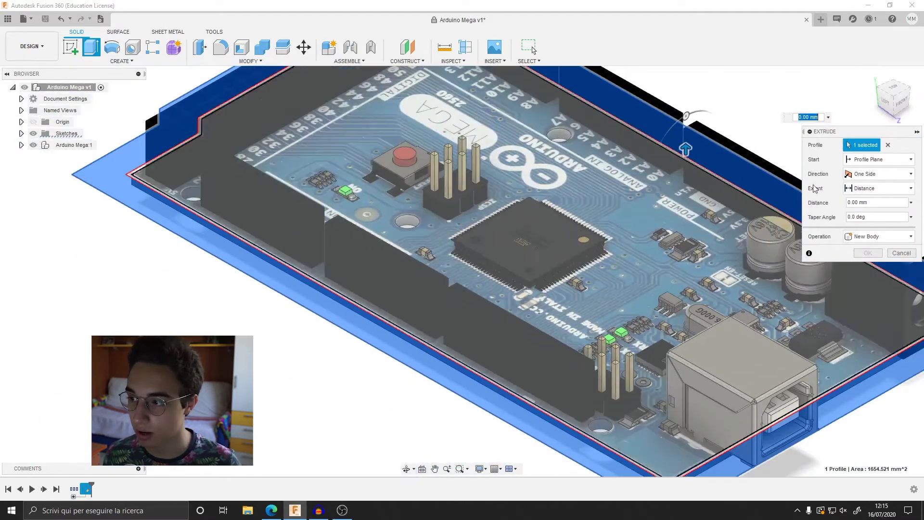
left_click(885, 102)
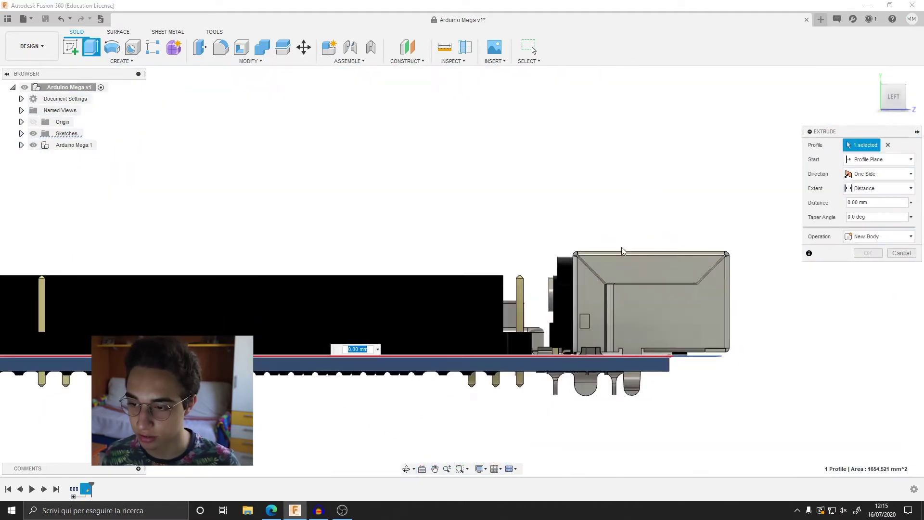
middle_click_drag(623, 251, 623, 264, "shift")
scroll(637, 289, "up", 3)
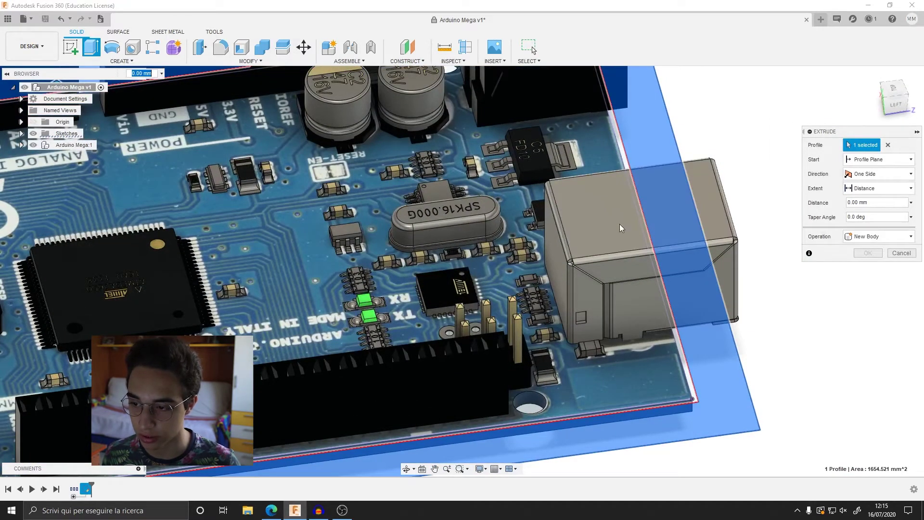
Step: Set the ring extrusion distance to 11.05 mm as a new body
type("11.05")
scroll(619, 224, "down", 3)
left_click(883, 236)
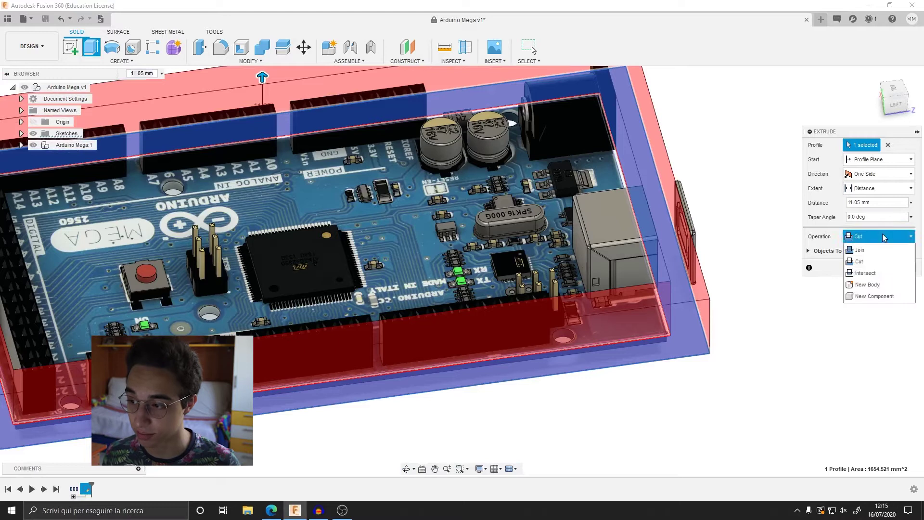
left_click(866, 278)
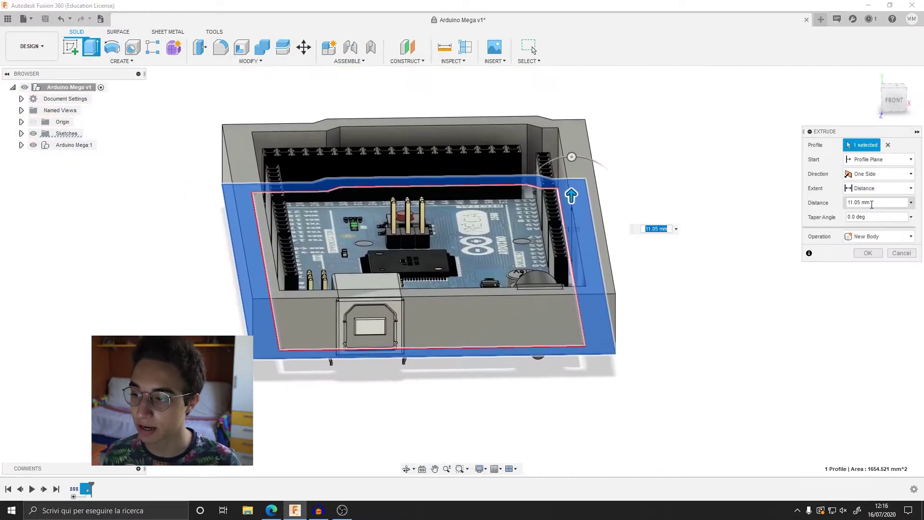
key("BackSpace")
key("BackSpace")
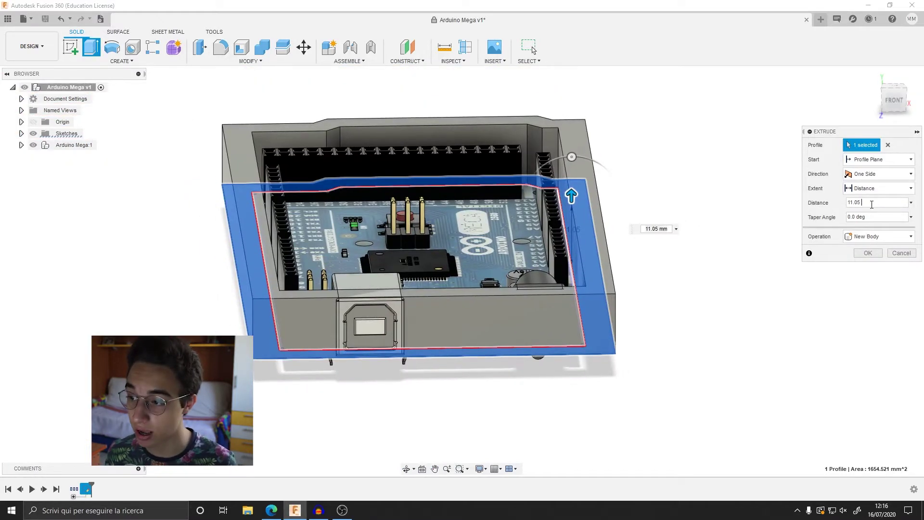
Step: Confirm the wall extrusion and begin extruding the wall's bottom face downward
type("-2")
key("Return")
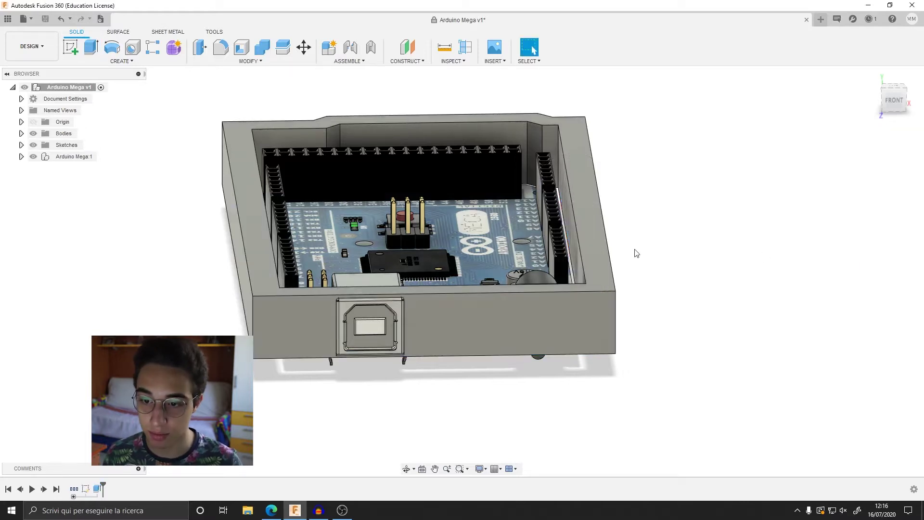
mouse_move(308, 151)
middle_mouse_down("shift")
mouse_move(356, 269)
mouse_move(355, 261)
middle_mouse_up("shift")
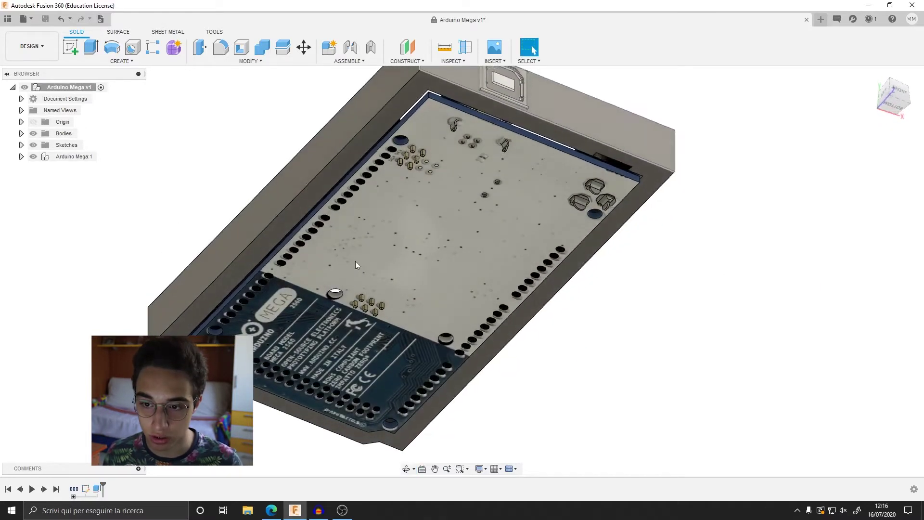
key("e")
left_click(308, 201)
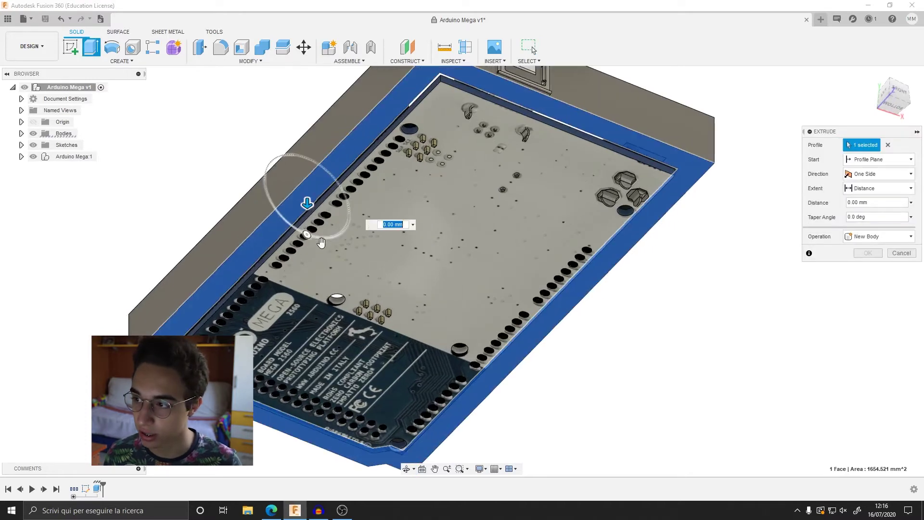
left_click(884, 96)
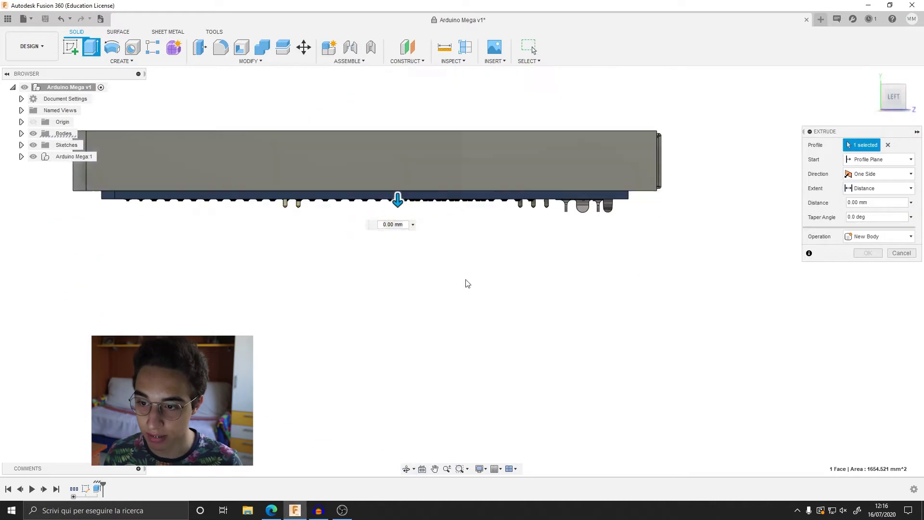
middle_click_drag(579, 235, 761, 157, "shift")
scroll(717, 173, "up", 3)
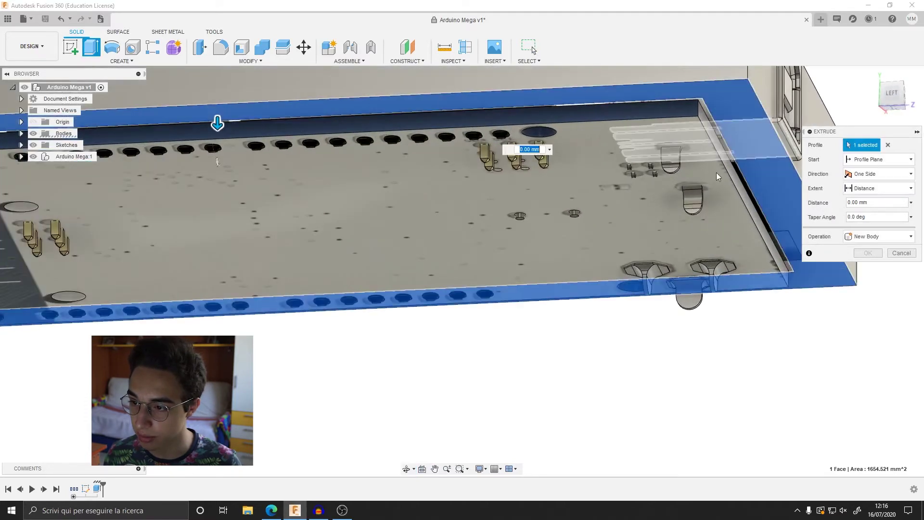
scroll(684, 160, "up", 5)
scroll(556, 184, "up", 4)
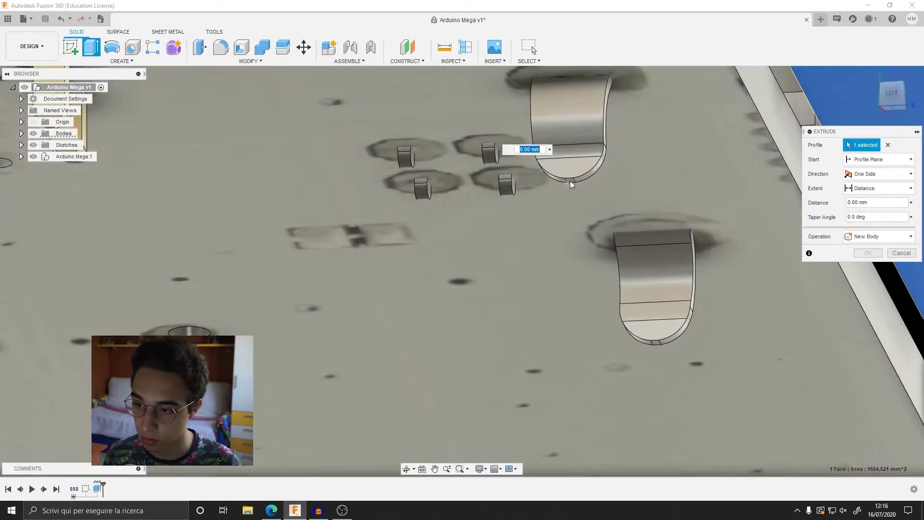
left_click(891, 94)
Step: Extrude the bottom face by 4.15 mm + Margine, joined to the wall body
left_click(879, 202)
type("4.15")
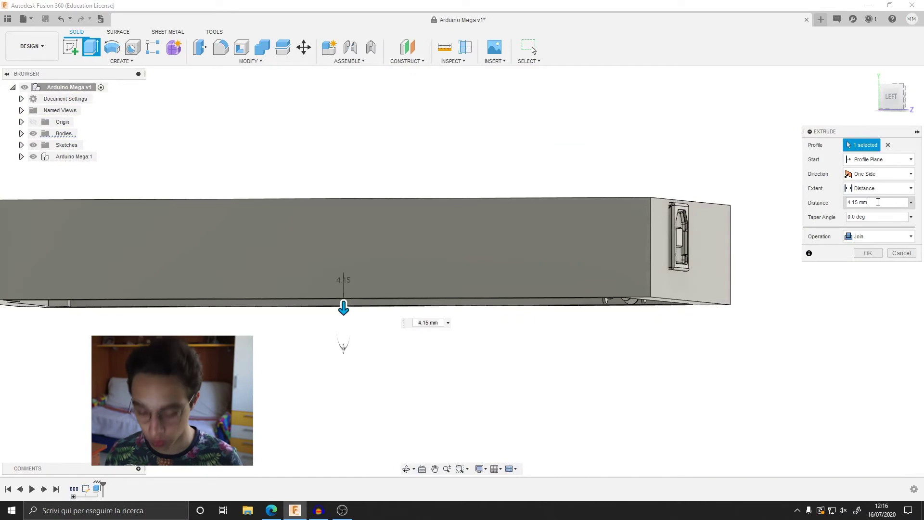
key("BackSpace")
key("BackSpace")
type("+ Margine")
key("Return")
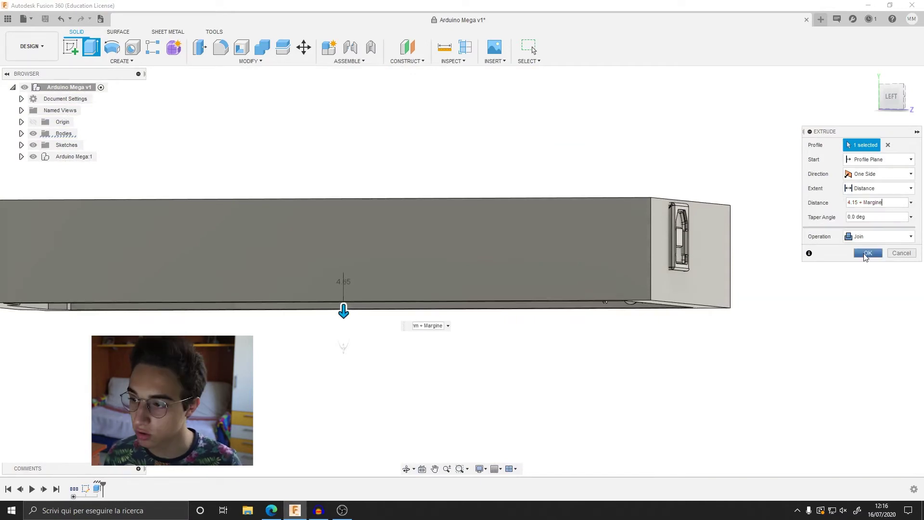
left_click(868, 253)
mouse_move(621, 351)
middle_mouse_down("shift")
mouse_move(572, 399)
mouse_move(644, 307)
mouse_move(632, 270)
middle_mouse_up("shift")
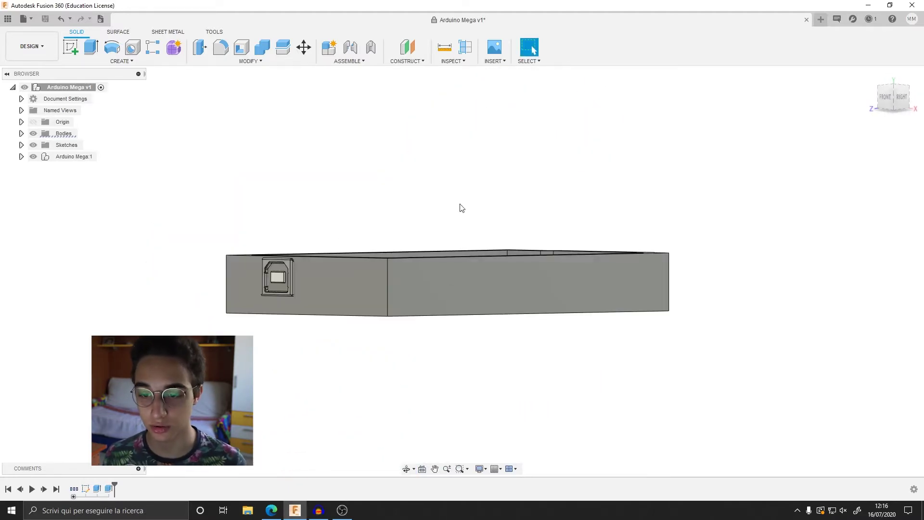
Step: Create and finish a sketch on the enclosure's bottom face
mouse_move(577, 314)
middle_mouse_down("shift")
mouse_move(573, 345)
mouse_move(557, 288)
mouse_move(165, 326)
middle_mouse_up("shift")
left_click(163, 302)
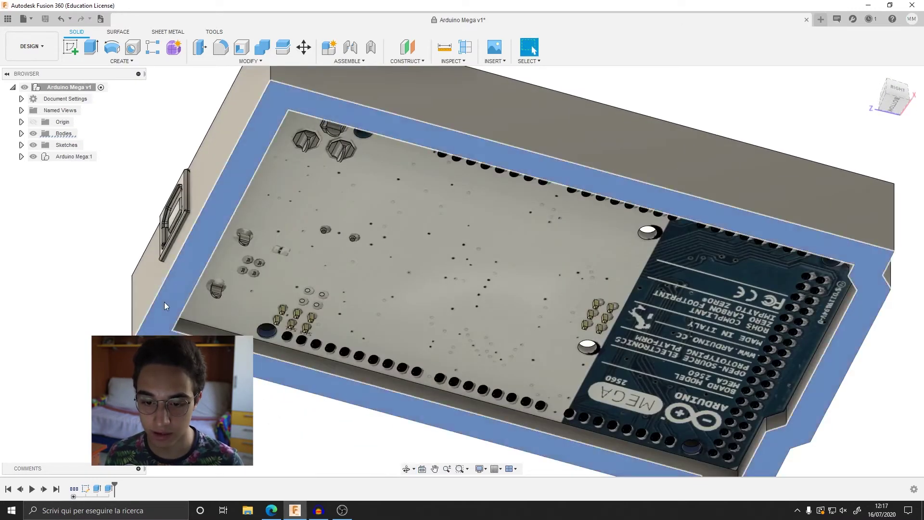
right_click(163, 302)
left_click(160, 331)
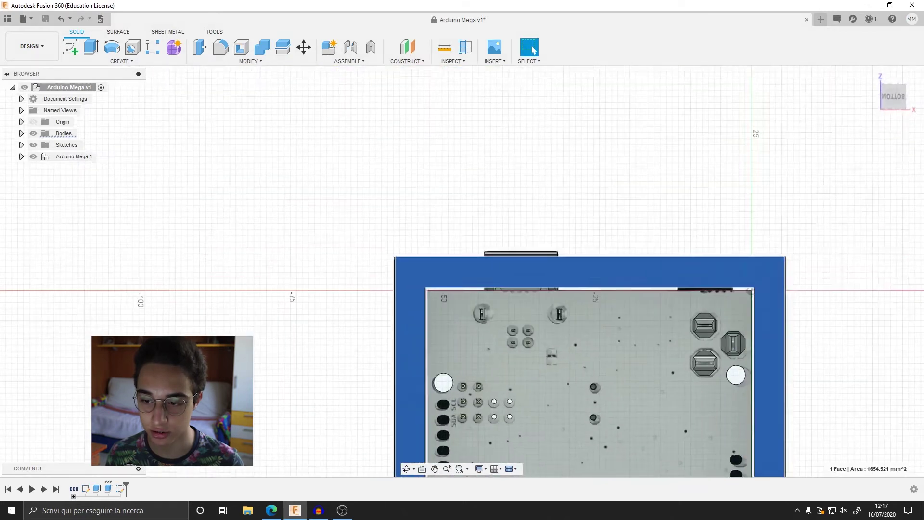
left_click(651, 53)
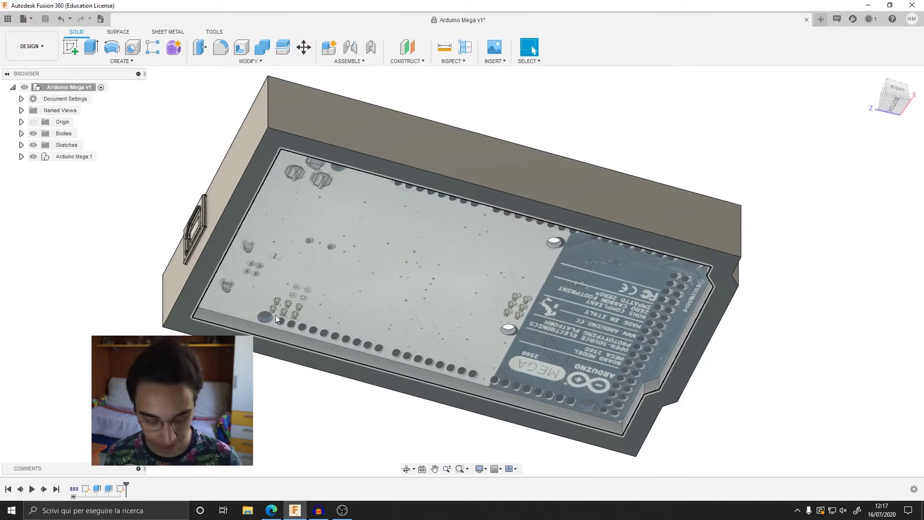
Step: Extrude the board and rim profiles by Spessore to form the joined floor
key("e")
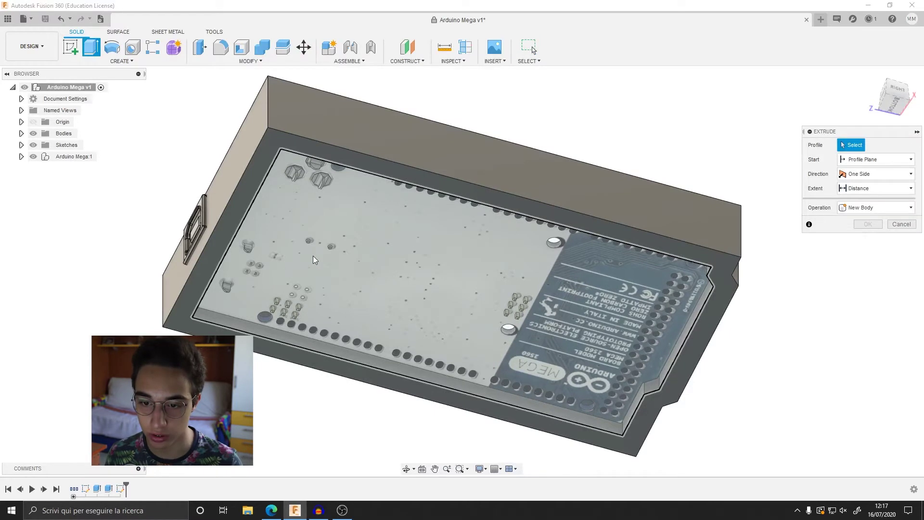
left_click(298, 259)
left_click(226, 227)
middle_click_drag(227, 227, 244, 264, "shift")
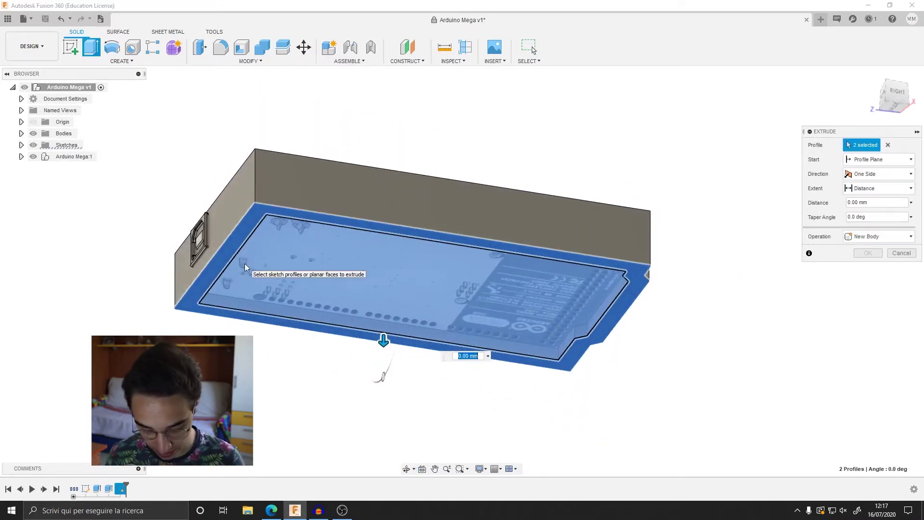
type("Spessore")
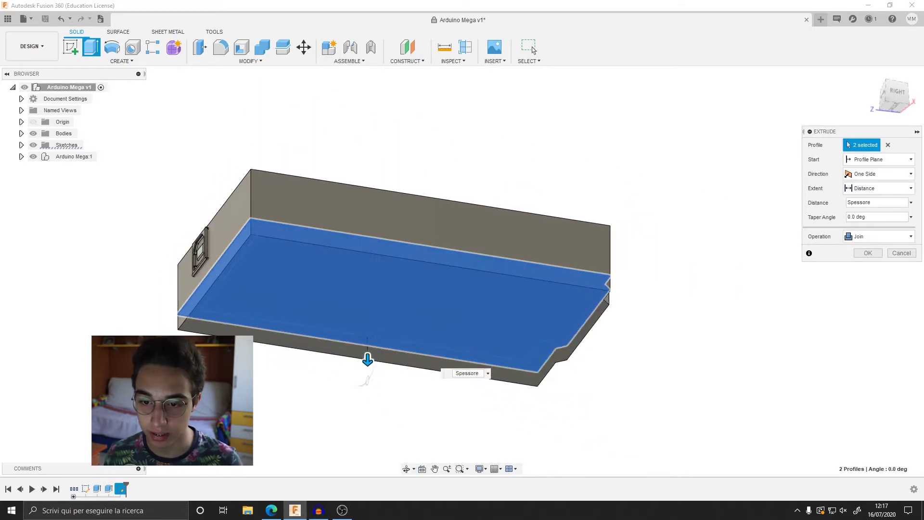
middle_click_drag(385, 373, 332, 338, "shift")
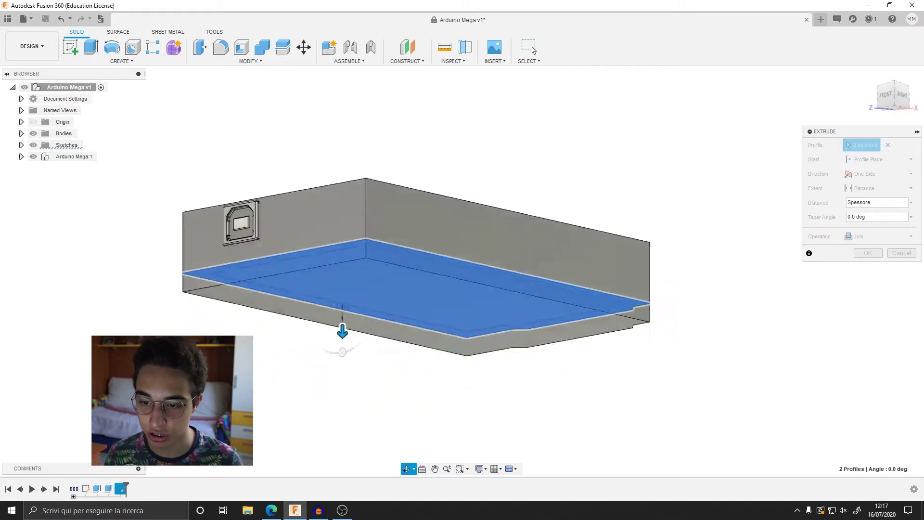
mouse_move(327, 379)
middle_mouse_down("shift")
mouse_move(444, 210)
mouse_move(216, 244)
middle_mouse_up("shift")
key("Return")
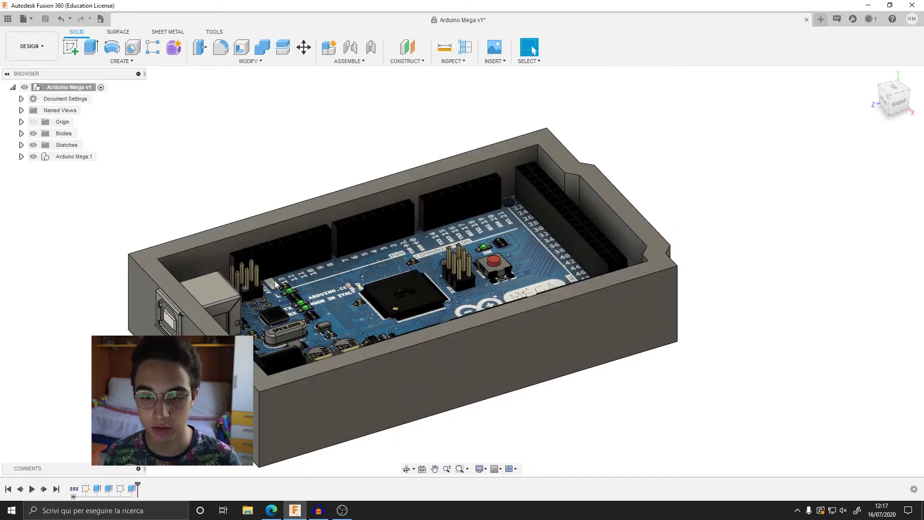
Step: Create and finish a sketch on the box's top rim face
left_click(151, 258)
right_click(150, 258)
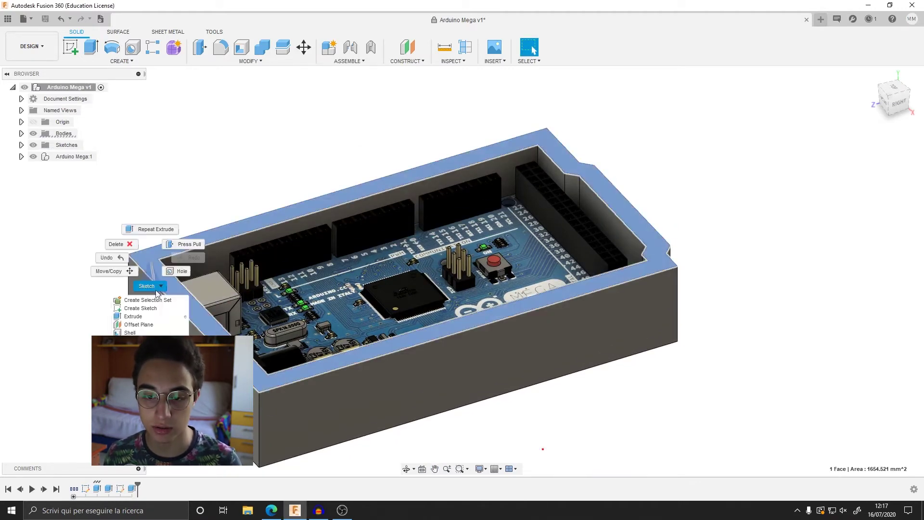
left_click(152, 307)
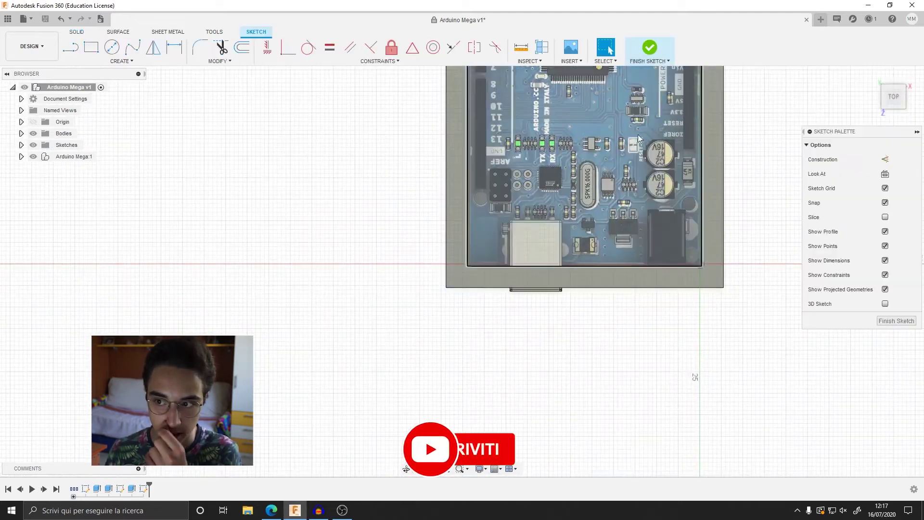
left_click(647, 52)
Step: Extrude the pocket and rim profiles 2 mm to form the lid
key("e")
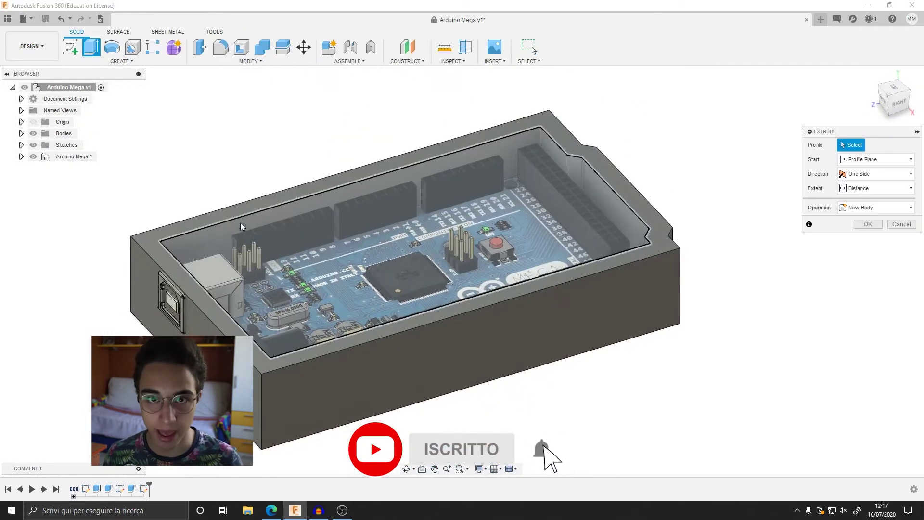
left_click(360, 249)
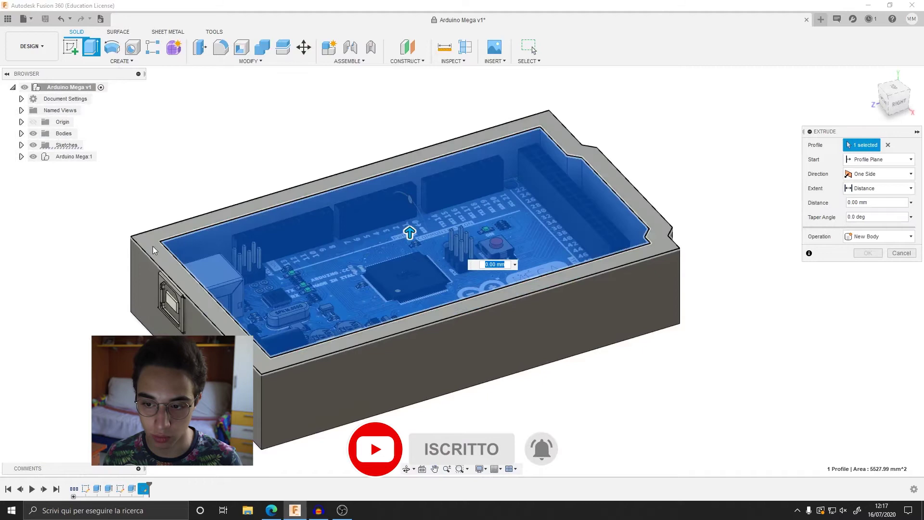
left_click(152, 247)
type("2")
key("Return")
key("Return")
middle_click_drag(636, 241, 209, 288, "shift")
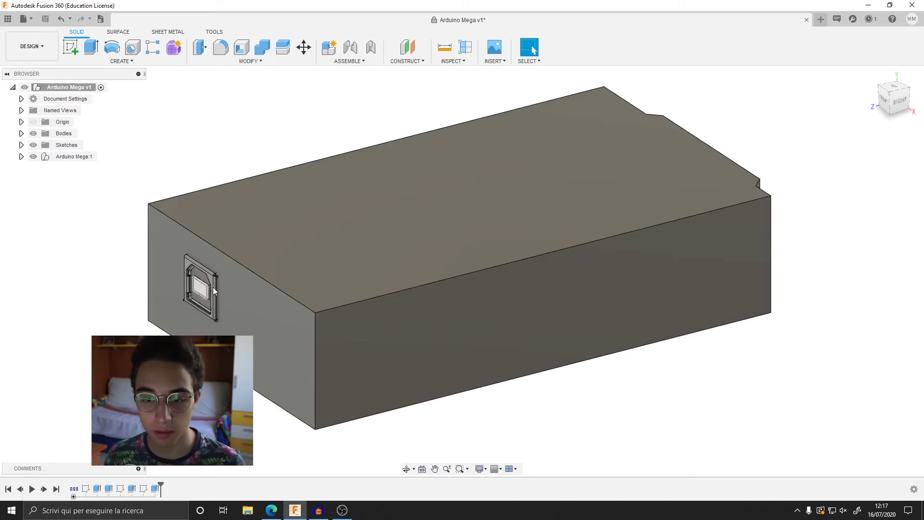
scroll(240, 294, "up", 1)
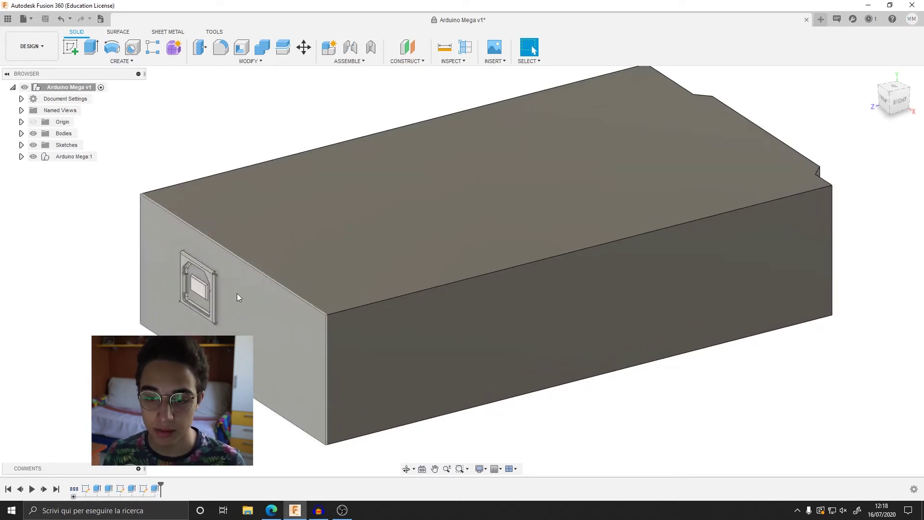
Step: Start a sketch on the enclosure's USB side face
scroll(236, 317, "down", 1)
right_click(262, 325)
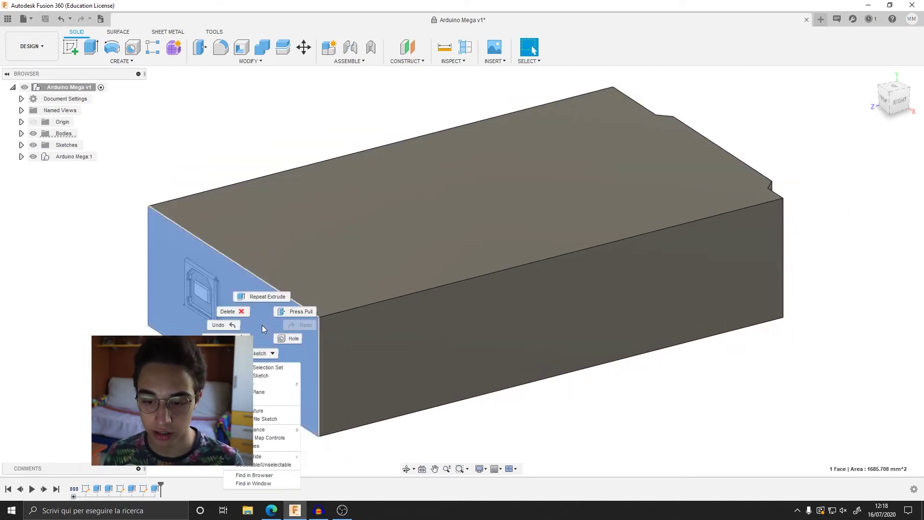
left_click(257, 375)
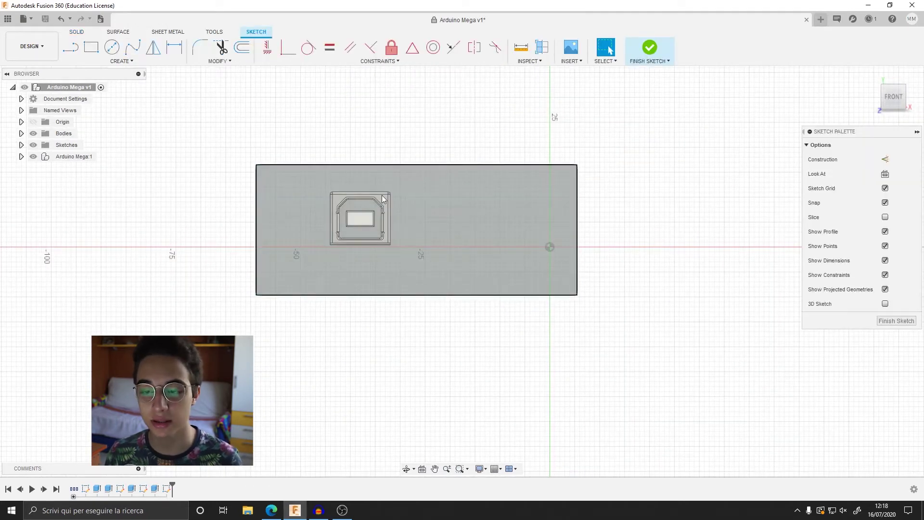
scroll(359, 192, "up", 5)
scroll(391, 186, "down", 1)
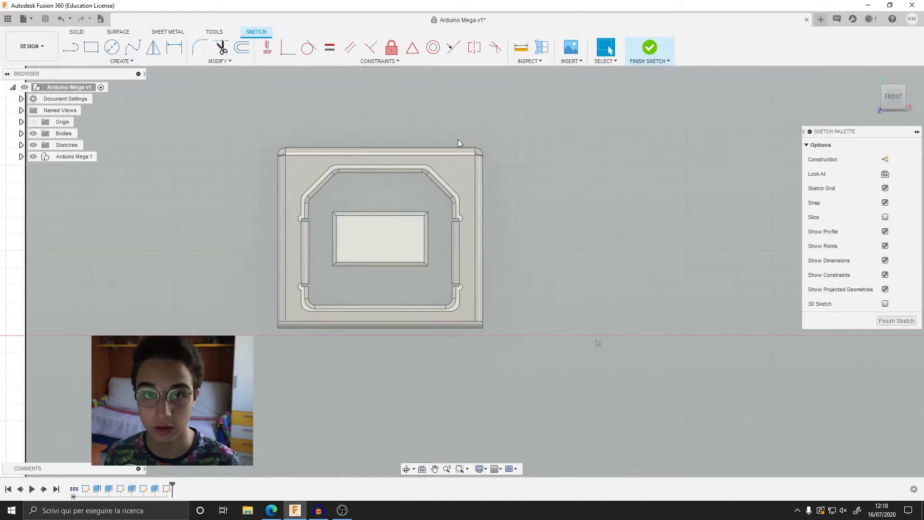
scroll(458, 139, "up", 1)
Step: Project the port outline's top edge, right corners and right edge into the sketch
key("p")
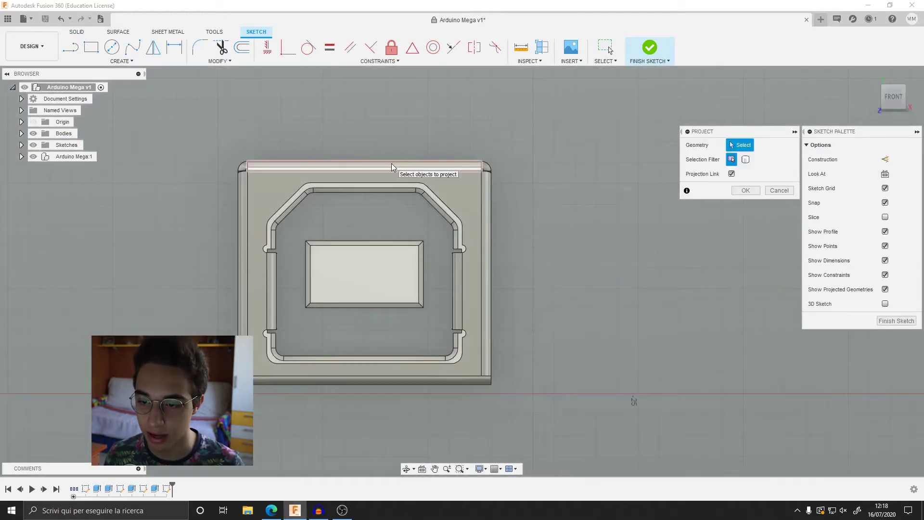
scroll(391, 163, "up", 3)
left_click(388, 166)
scroll(561, 177, "up", 2)
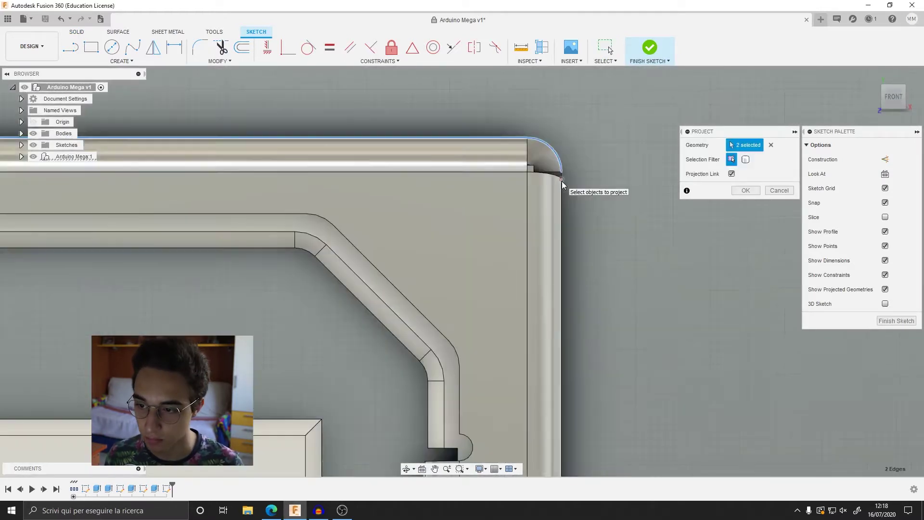
scroll(560, 174, "up", 3)
left_click(561, 174)
left_click(563, 193)
scroll(565, 195, "down", 3)
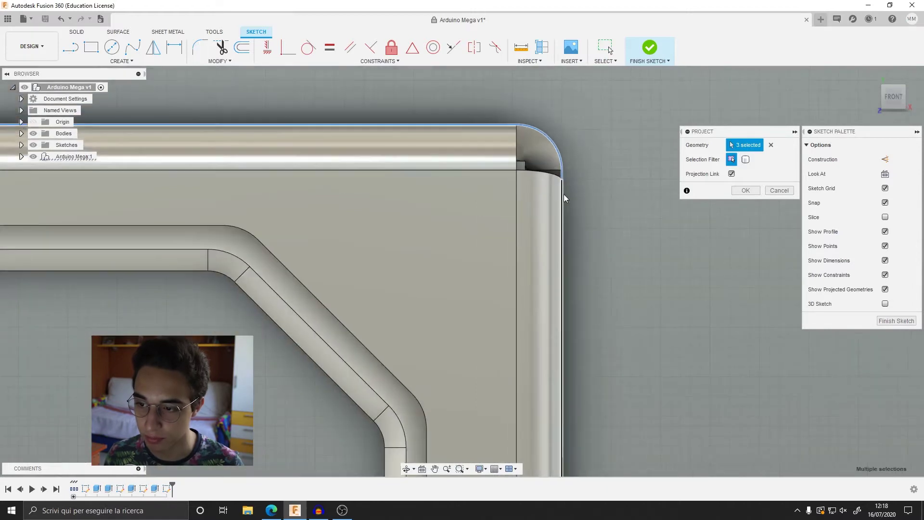
scroll(556, 157, "up", 2)
scroll(559, 228, "up", 2)
scroll(560, 228, "down", 2)
left_click(580, 407)
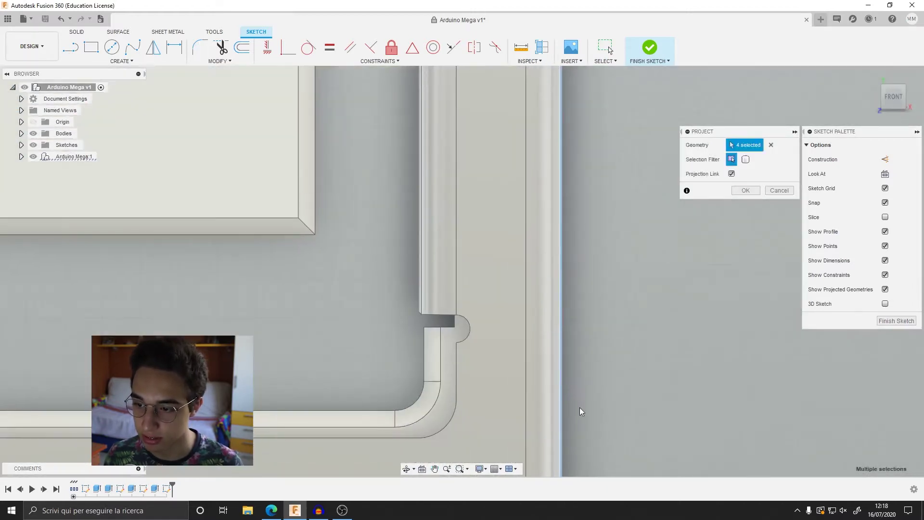
Step: Project the outline's bottom and left edges and confirm the projection
scroll(598, 285, "up", 2)
scroll(566, 270, "up", 2)
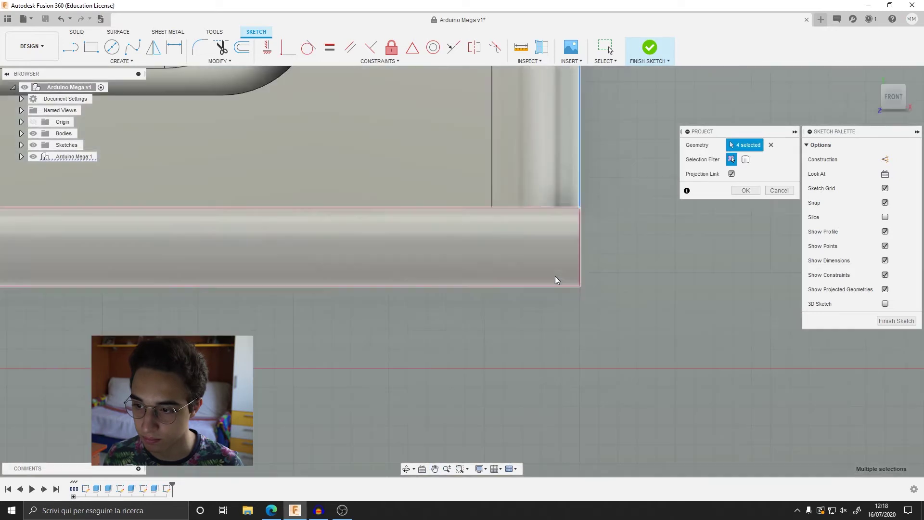
left_click(579, 259)
scroll(523, 288, "up", 3)
left_click(371, 284)
scroll(371, 285, "down", 3)
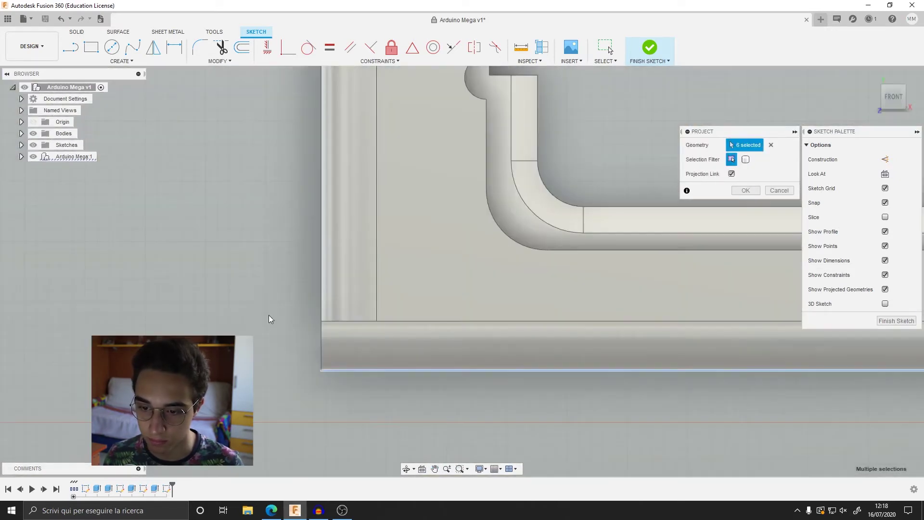
left_click(322, 339)
scroll(322, 309, "up", 3)
scroll(343, 258, "down", 3)
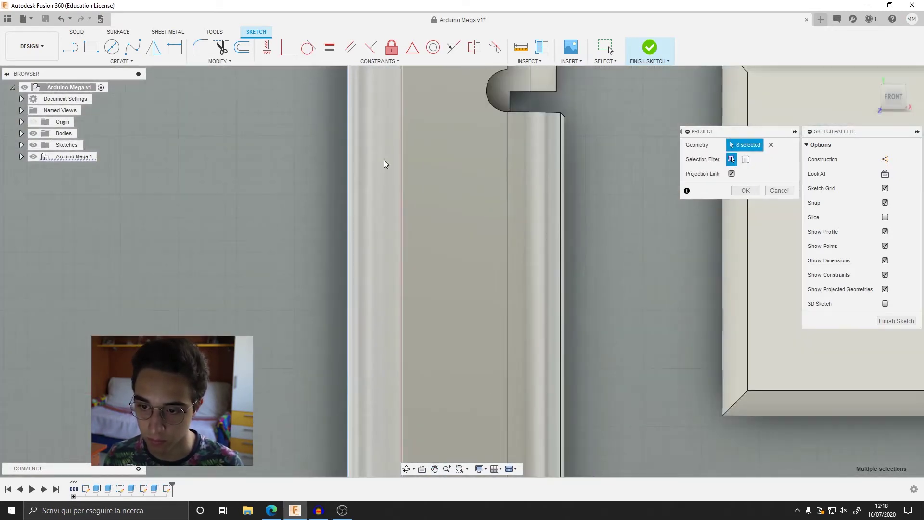
left_click(745, 190)
scroll(696, 171, "down", 3)
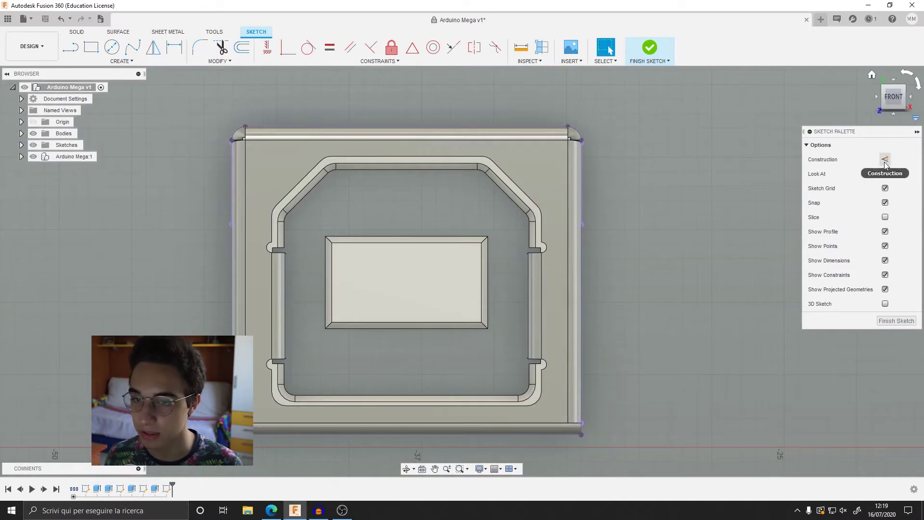
Step: Turn on construction mode and start a line at the outline's top-left corner
left_click(886, 160)
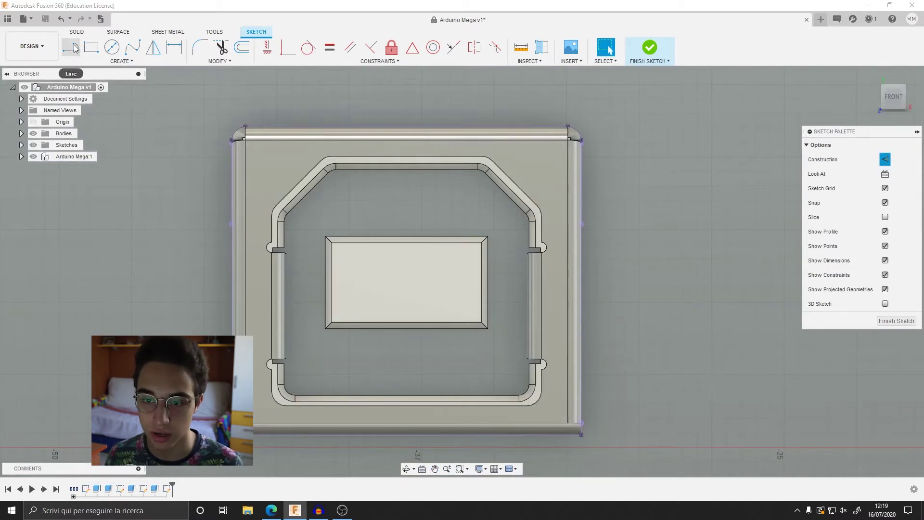
left_click(74, 46)
left_click(245, 160)
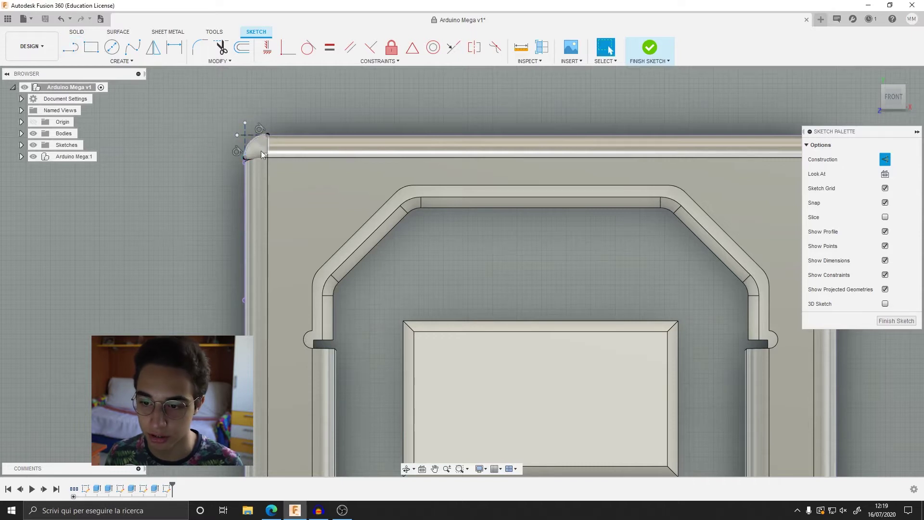
scroll(261, 151, "down", 5)
middle_click_drag(573, 260, 498, 247)
scroll(377, 273, "up", 5)
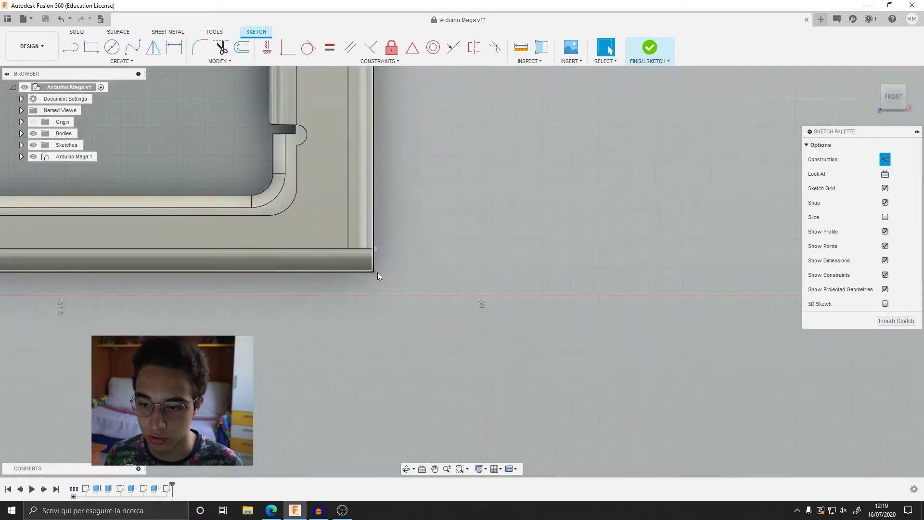
Step: Draw a corner rectangle around the port outline and begin a 1 mm offset
key("F6")
left_click(91, 46)
scroll(194, 129, "up", 3)
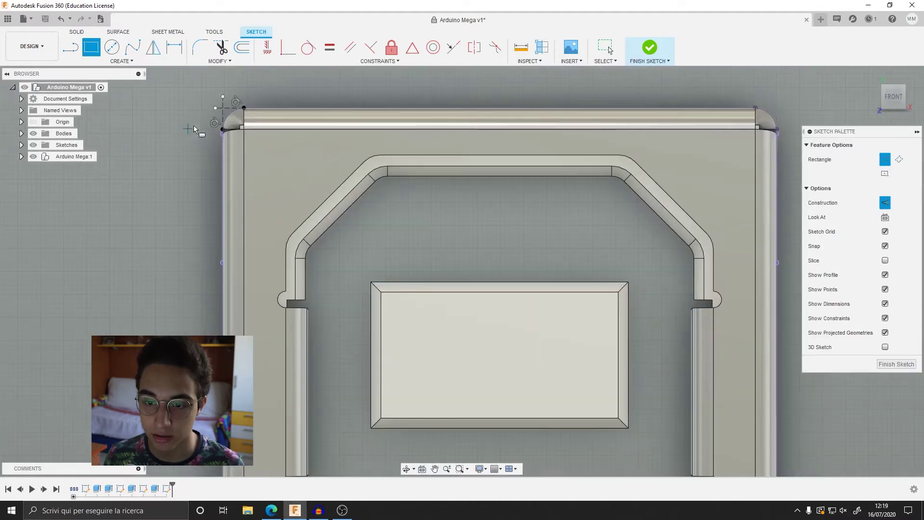
left_click(223, 109)
middle_click_drag(594, 383, 355, 158)
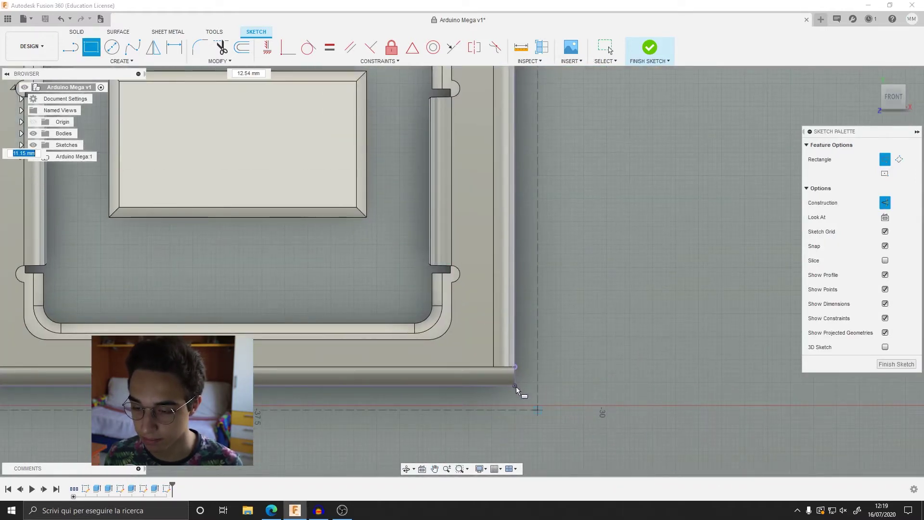
scroll(516, 389, "down", 5)
key("o")
scroll(395, 124, "up", 4)
Step: Offset the projected port outline by -Margine, select the new curves, and finish the sketch
left_click(372, 111)
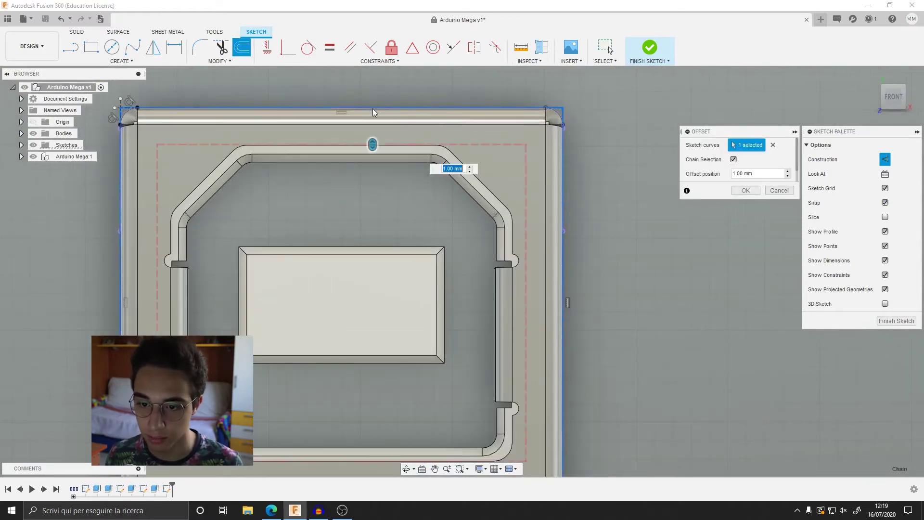
scroll(372, 112, "down", 2)
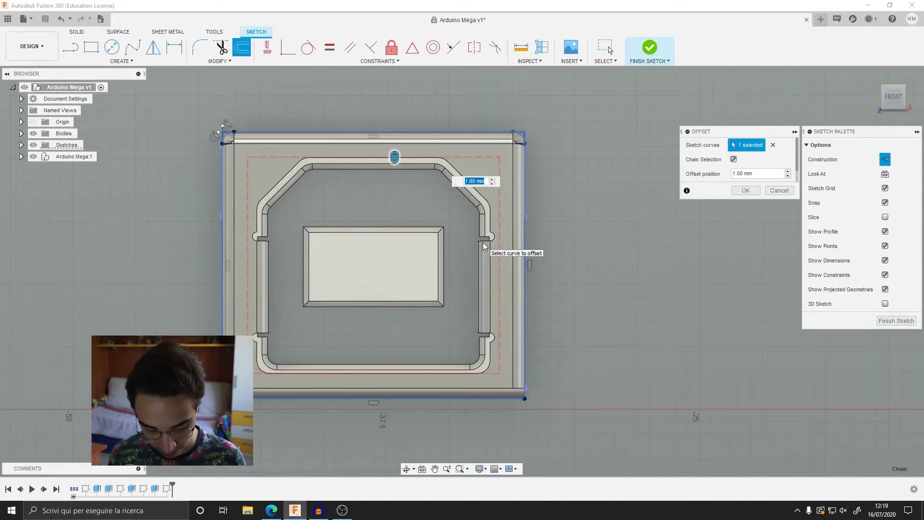
type("Margine")
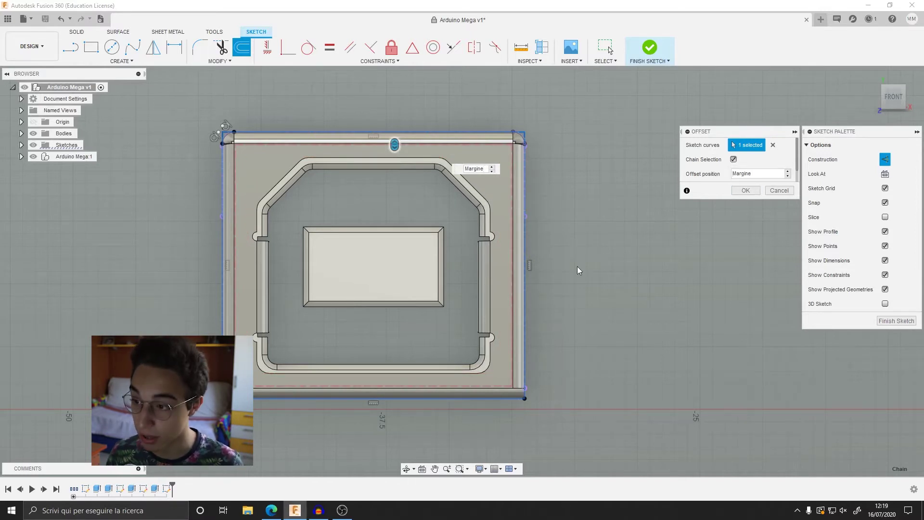
type("-")
left_click(738, 192)
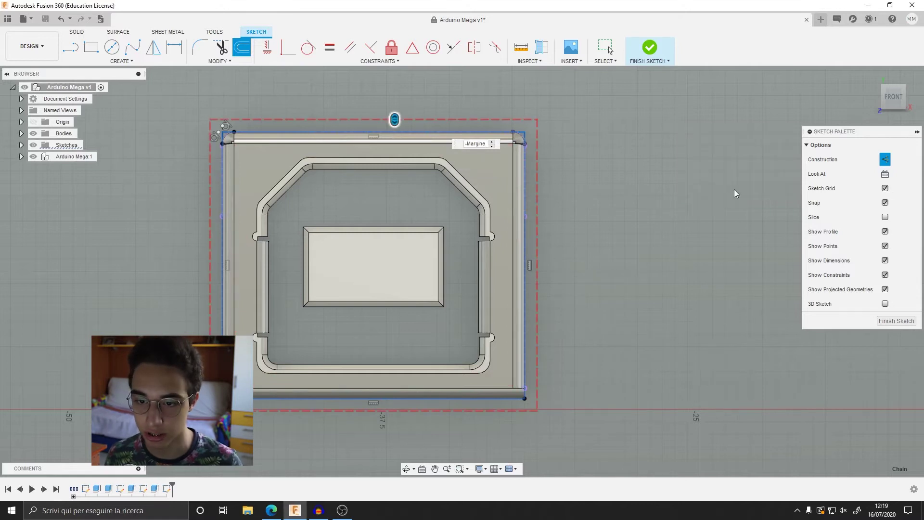
left_click(211, 139, "ctrl")
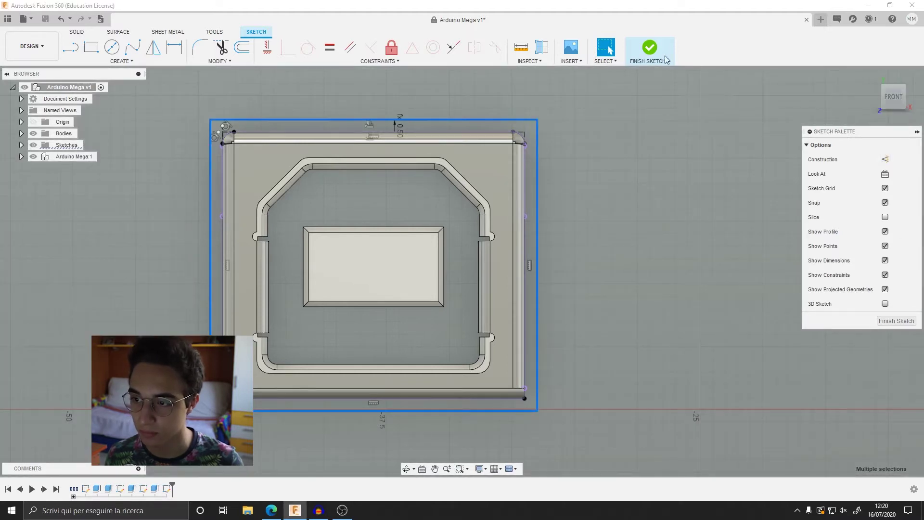
left_click(667, 60)
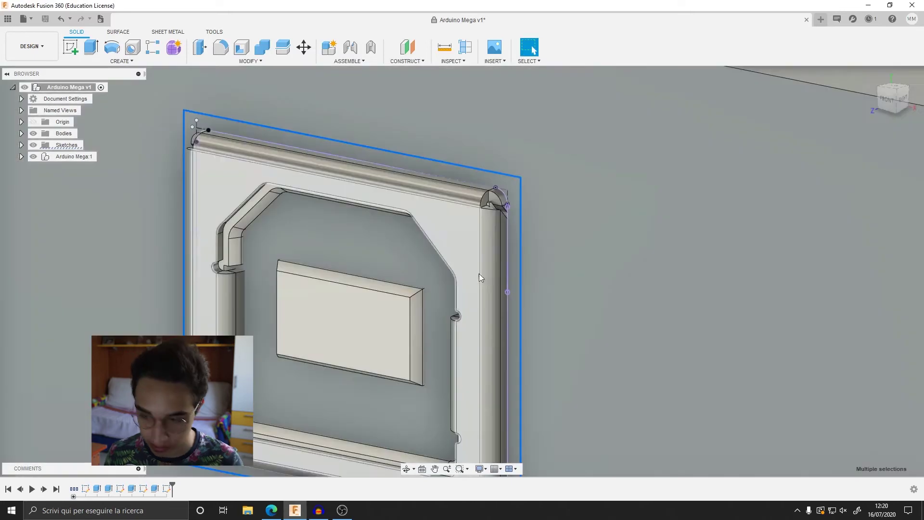
Step: Extrude both port profiles as a -Spessore cut through the front wall, with Arduino Mega:1 hidden
key("e")
left_click(518, 259)
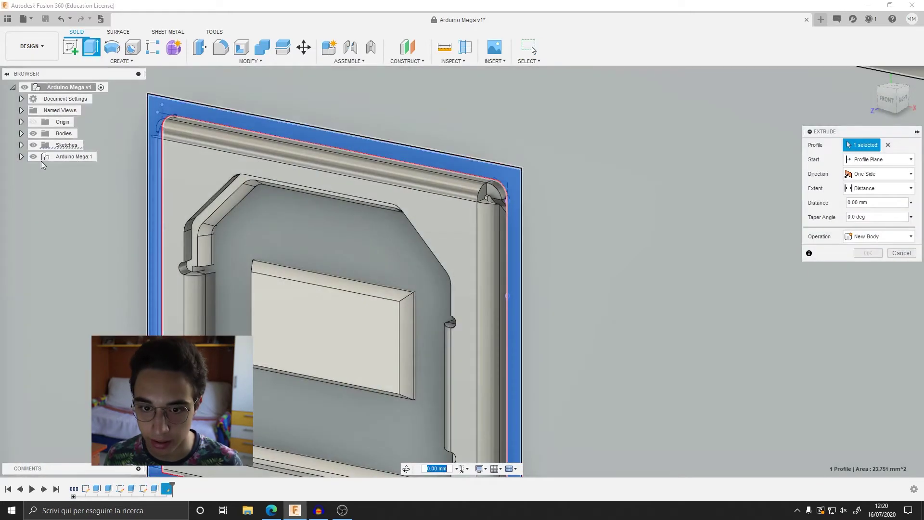
left_click(33, 157)
left_click(463, 205)
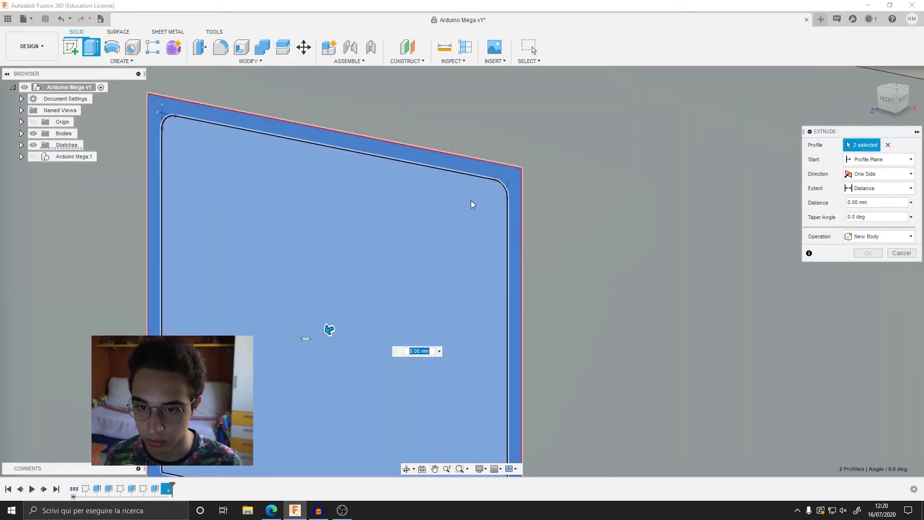
scroll(453, 189, "down", 2)
scroll(441, 192, "down", 2)
scroll(481, 197, "down", 3)
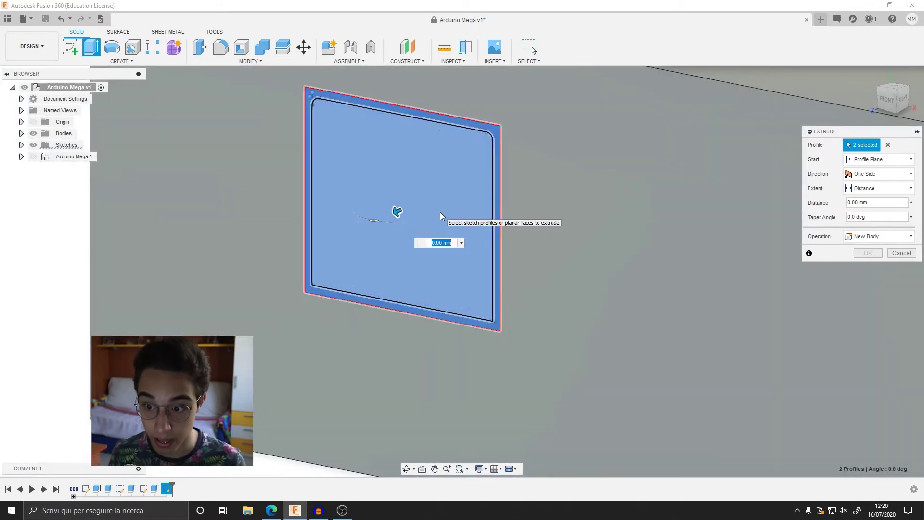
type("-Spessor")
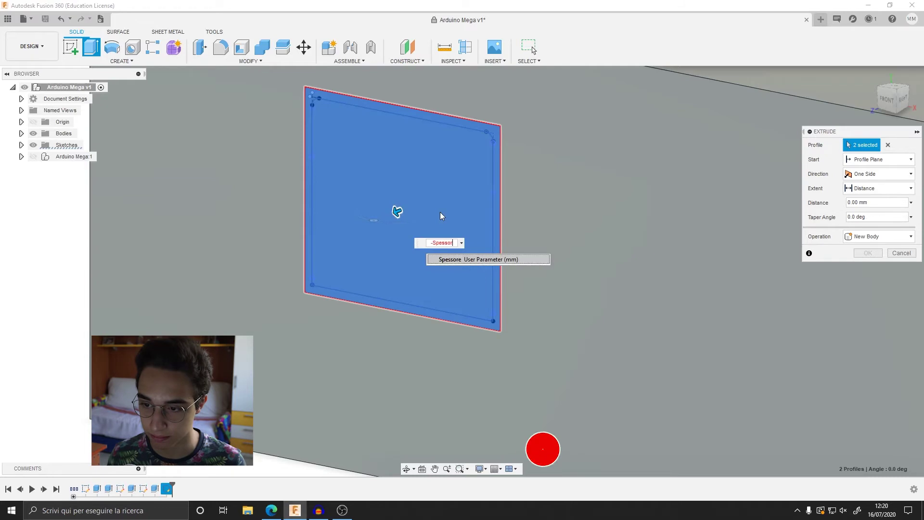
type("e")
scroll(451, 255, "down", 2)
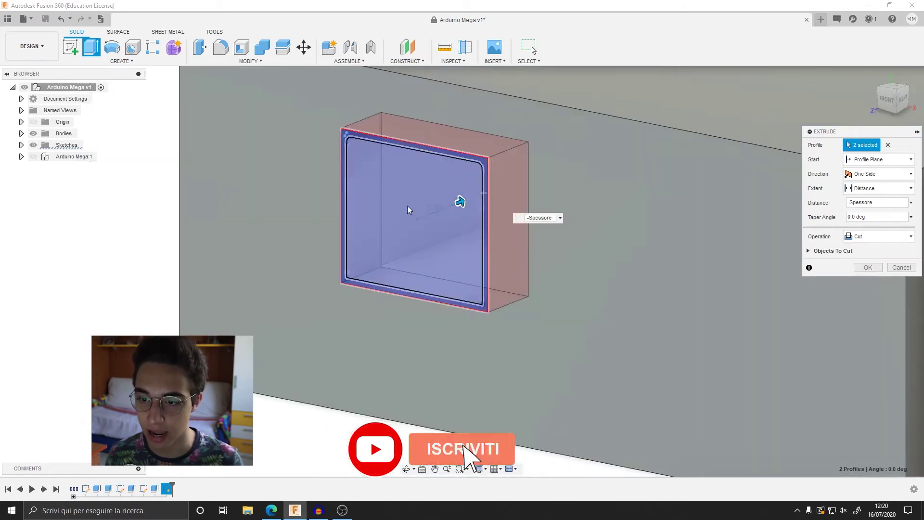
key("Return")
mouse_move(408, 206)
middle_mouse_down("shift")
mouse_move(434, 259)
mouse_move(728, 280)
mouse_move(667, 294)
mouse_move(33, 175)
middle_mouse_up("shift")
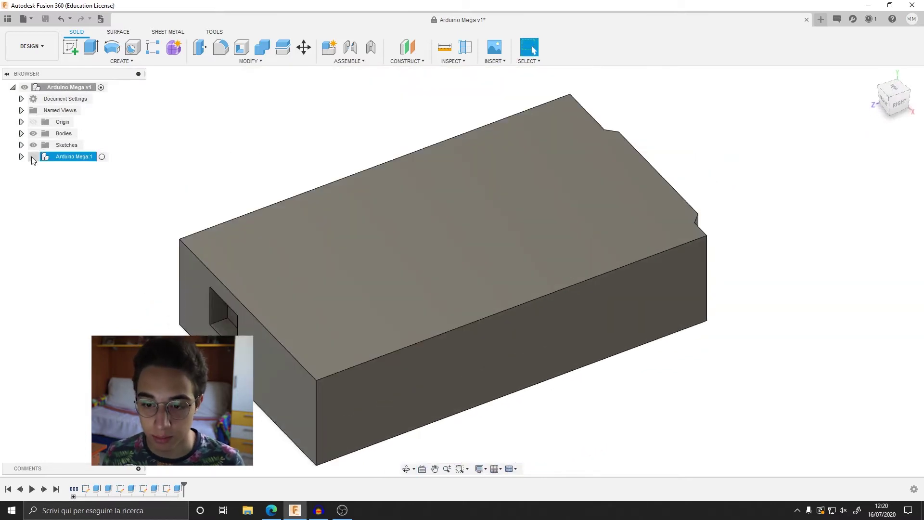
Step: Orient the view to the model's front and hide the Arduino Mega:1 board
key("v")
mouse_move(169, 376)
middle_mouse_down("shift")
mouse_move(160, 333)
mouse_move(438, 273)
middle_mouse_up("shift")
scroll(534, 342, "up", 3)
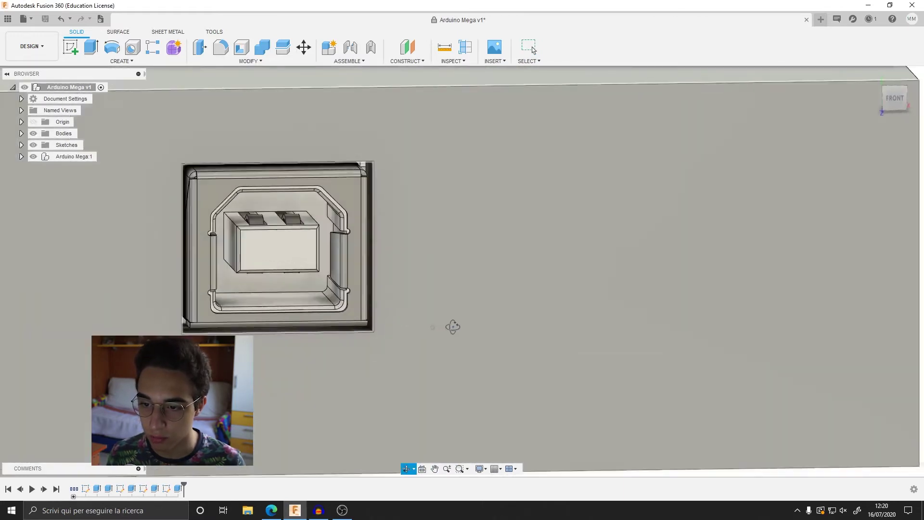
scroll(364, 187, "up", 2)
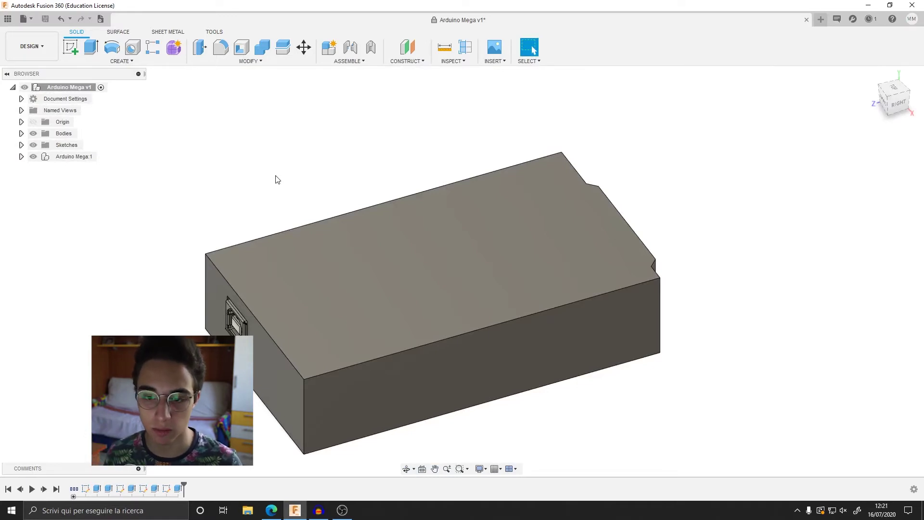
left_click(34, 156)
key("F6")
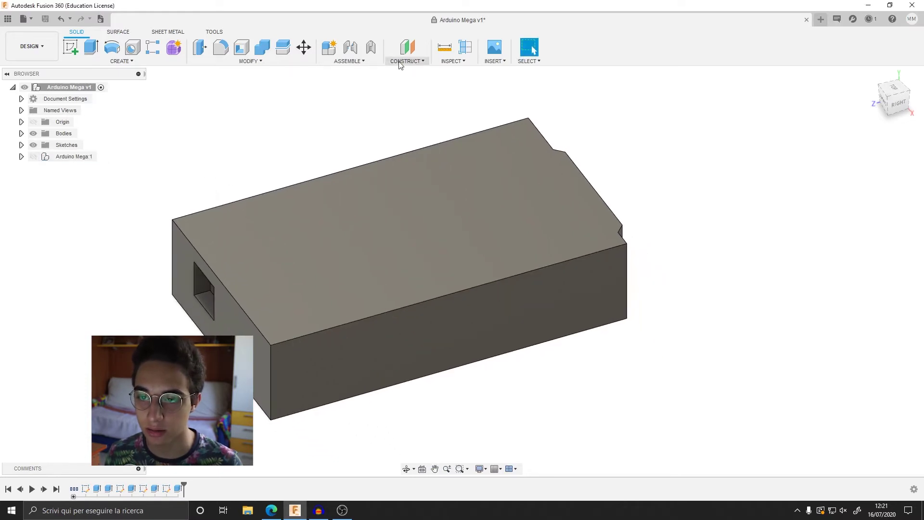
Step: Create a Midplane construction plane from the box's top and bottom faces
left_click(399, 63)
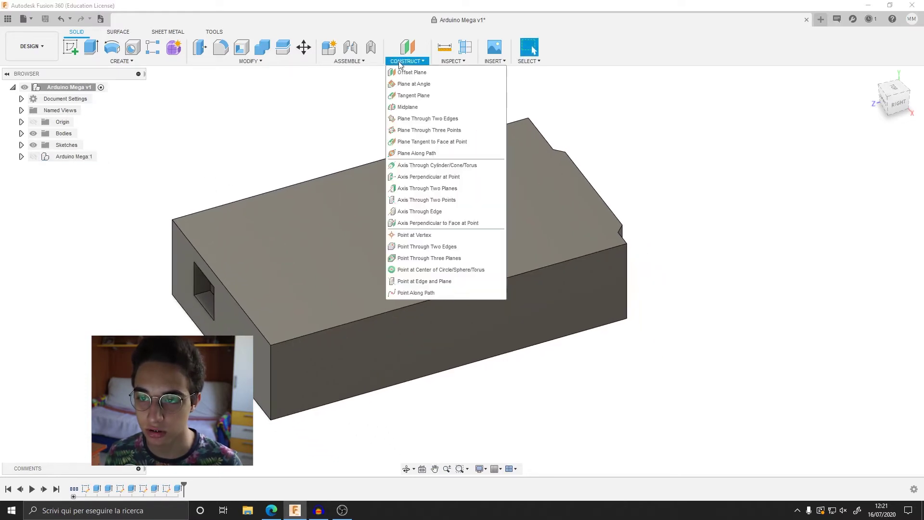
left_click(406, 107)
left_click(350, 261)
mouse_move(351, 261)
middle_mouse_down("shift")
mouse_move(377, 356)
mouse_move(381, 306)
mouse_move(349, 271)
mouse_move(437, 264)
mouse_move(339, 322)
middle_mouse_up("shift")
left_click(349, 270)
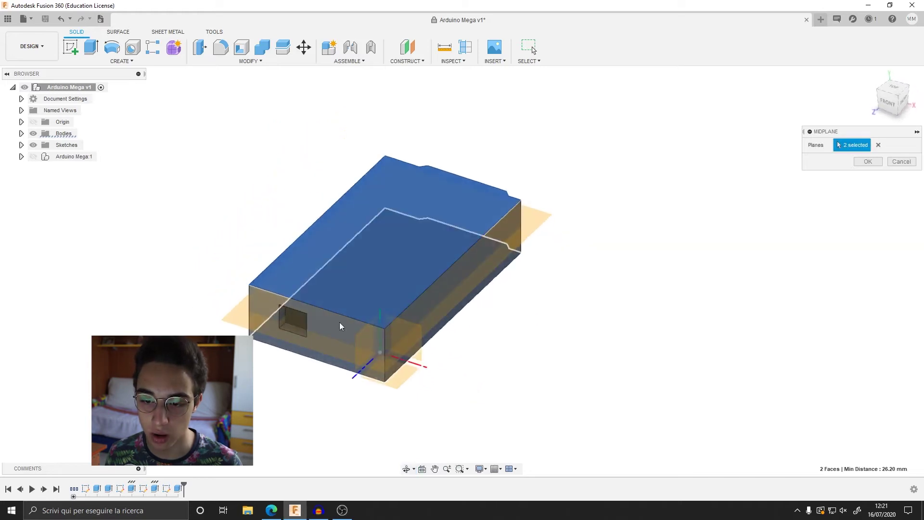
scroll(275, 327, "up", 3)
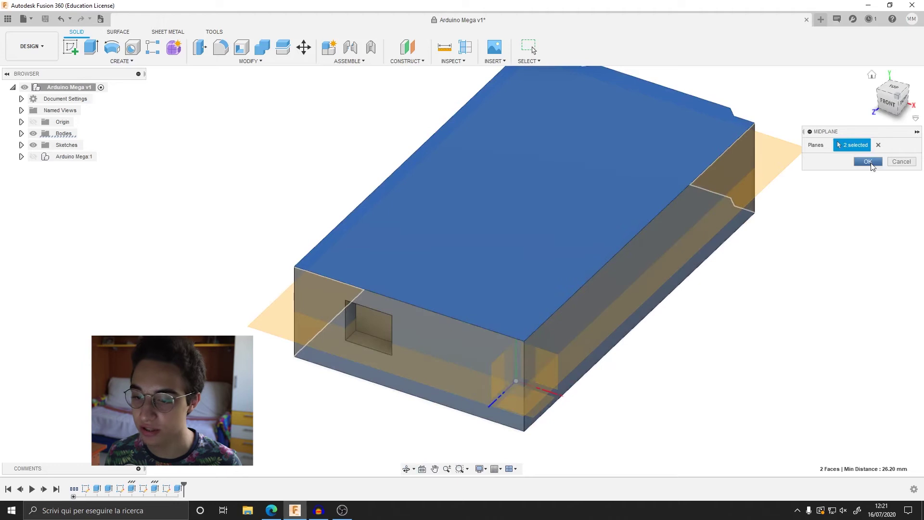
left_click(868, 162)
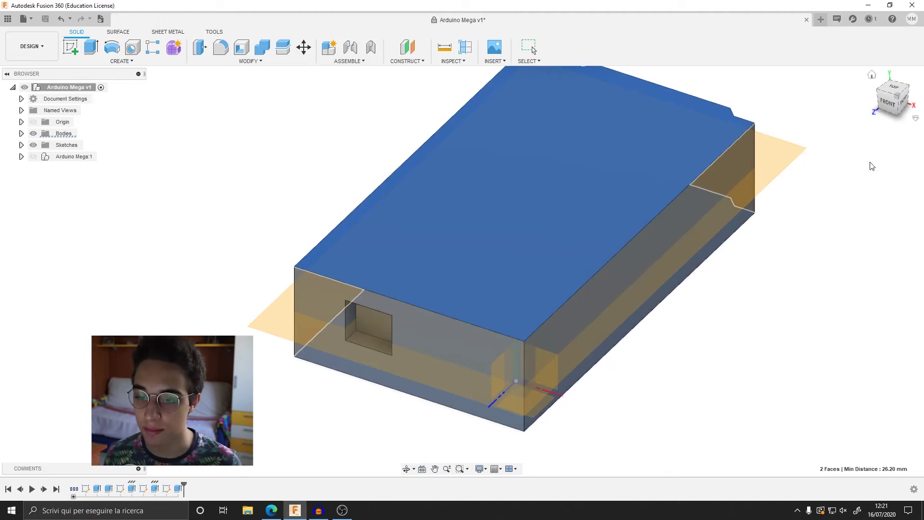
scroll(171, 210, "down", 2)
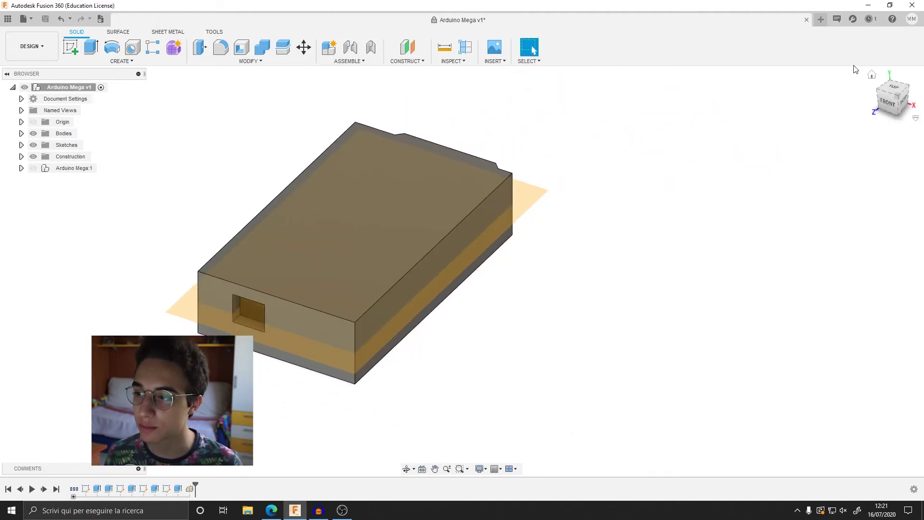
Step: Run Split Body with the enclosure as body and the midplane as splitting tool
left_click(873, 75)
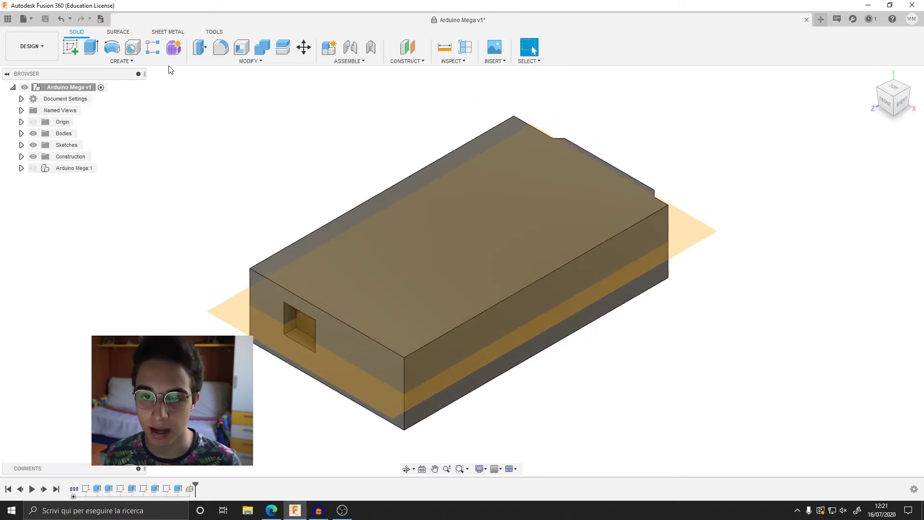
left_click(250, 61)
left_click(217, 189)
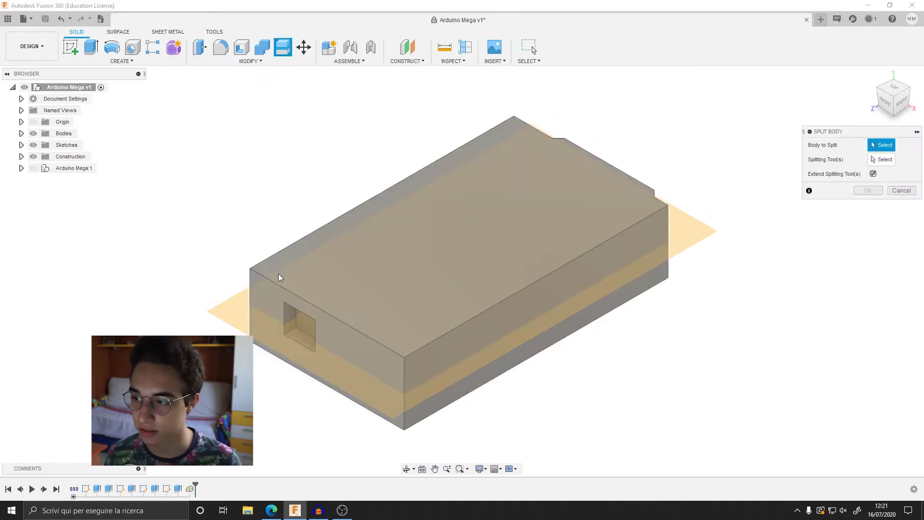
left_click(277, 274)
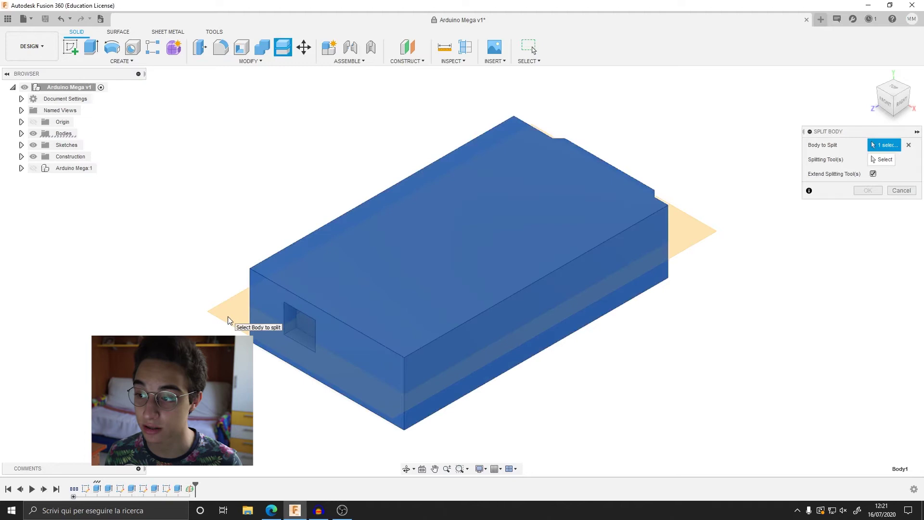
left_click(230, 320)
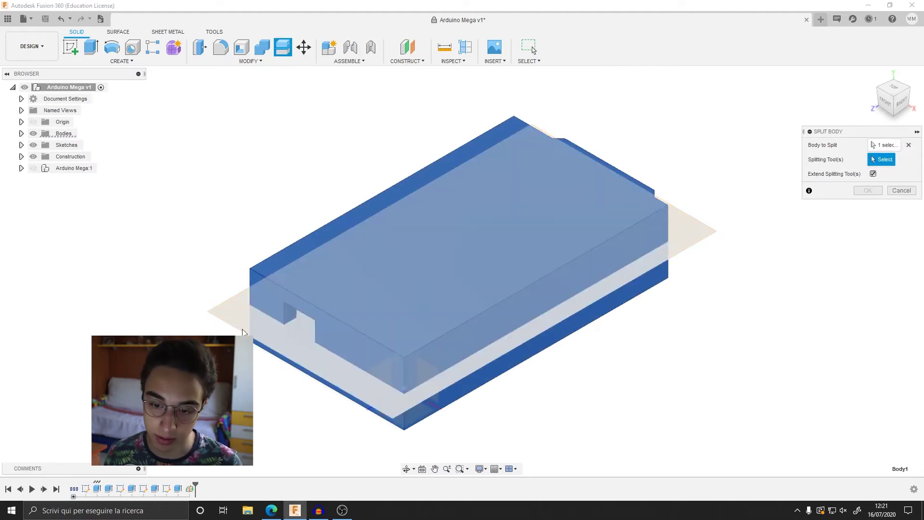
left_click(238, 317)
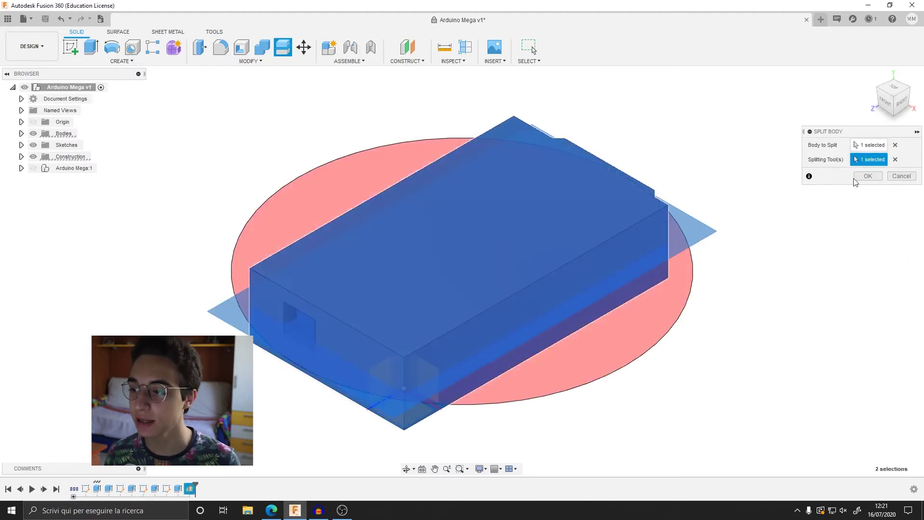
left_click(869, 176)
scroll(269, 231, "up", 2)
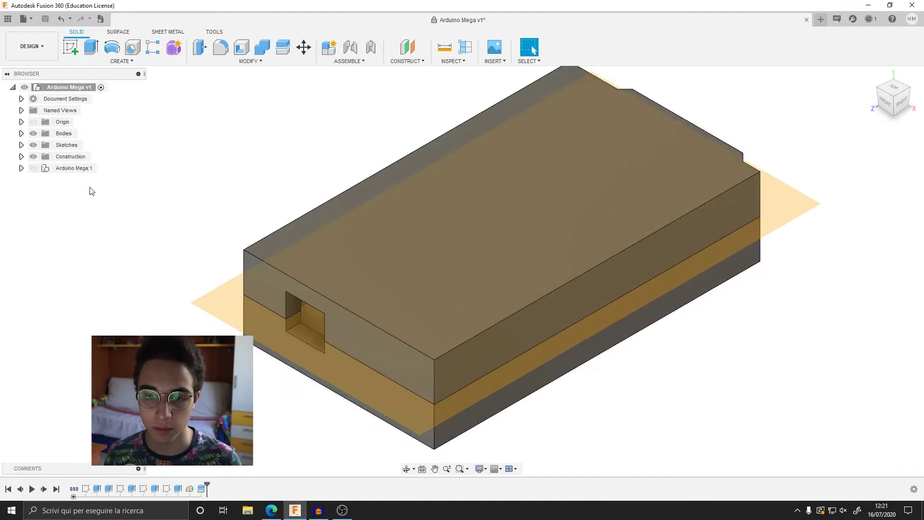
Step: Hide the construction plane and rename the split bodies to Sotto and Sopra
left_click(33, 156)
scroll(451, 336, "up", 1)
scroll(398, 354, "up", 1)
scroll(399, 357, "down", 2)
scroll(412, 386, "down", 2)
left_click(22, 134)
left_click(42, 144)
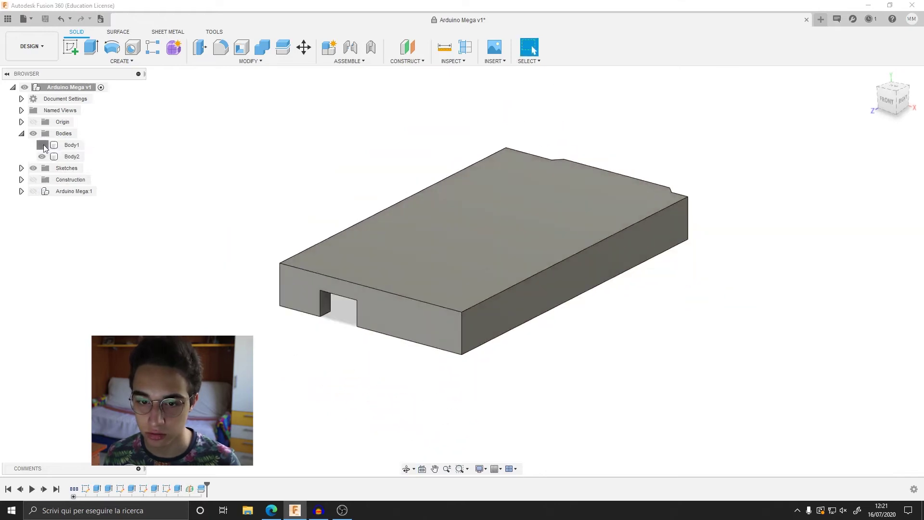
left_click(70, 145)
double_click(76, 145)
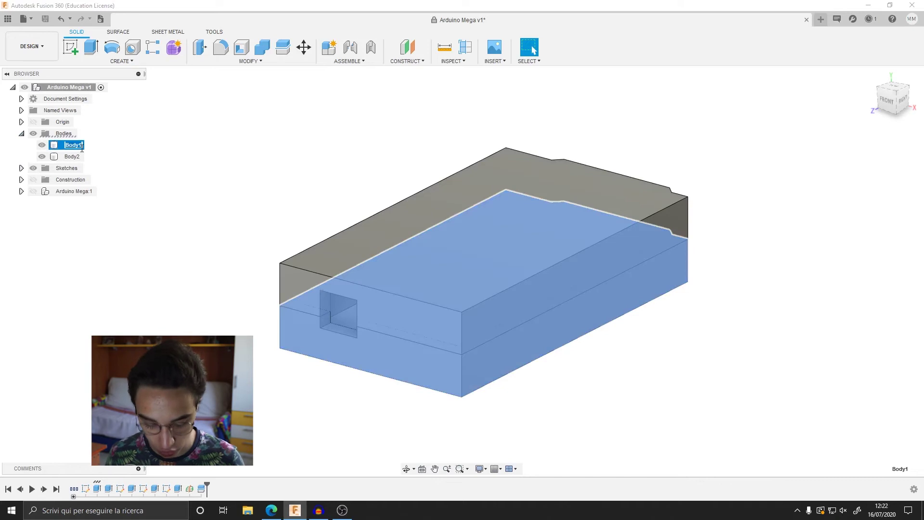
type("Sotto")
double_click(73, 156)
type("Sopra")
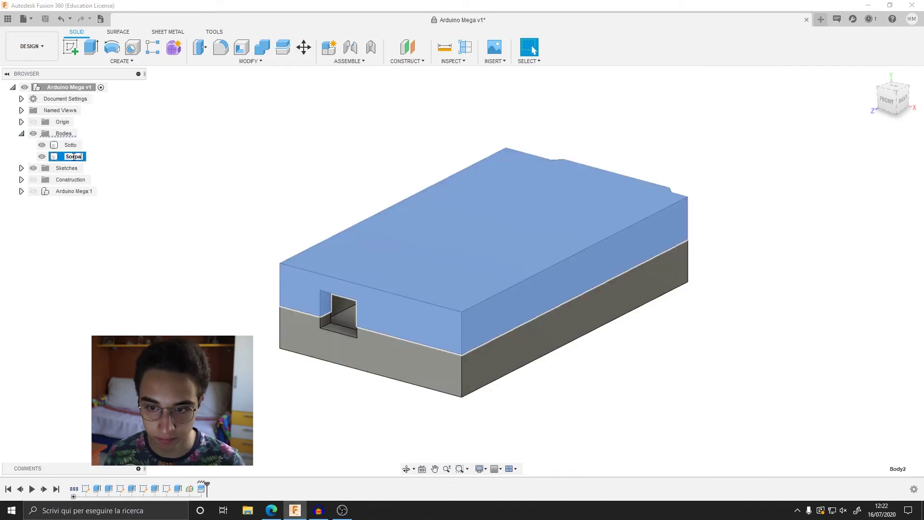
key("Return")
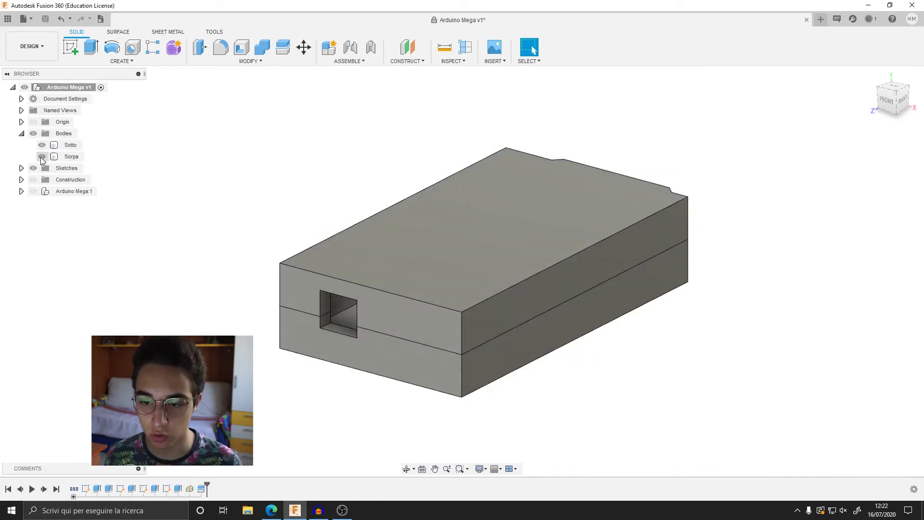
Step: Hide the Sopra lid and view the Arduino board from above inside the Sotto tray
left_click(42, 157)
middle_click_drag(291, 258, 167, 255, "shift")
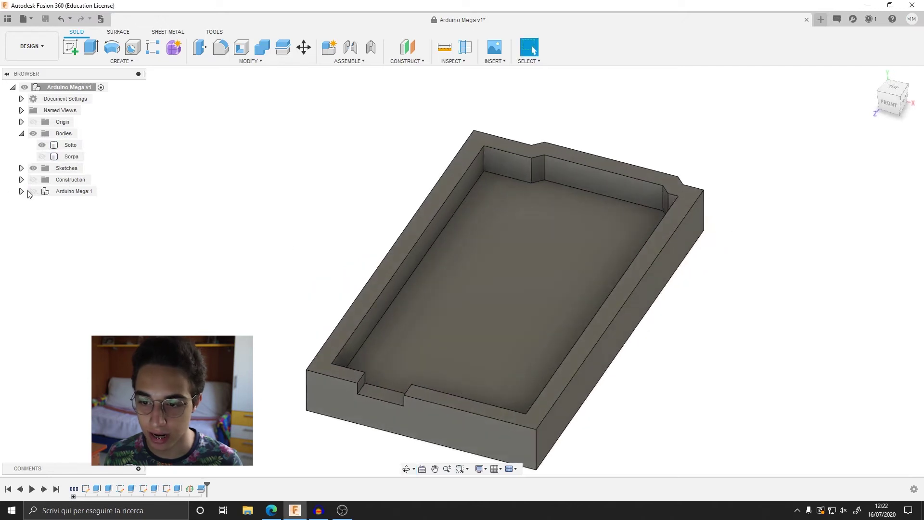
left_click(32, 192)
middle_click_drag(245, 212, 250, 256, "shift")
scroll(446, 193, "up", 4)
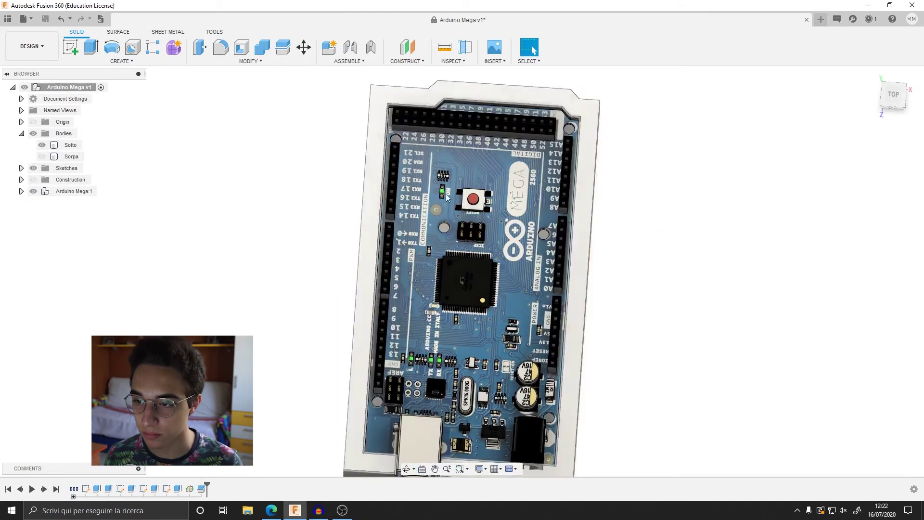
mouse_move(446, 193)
middle_mouse_down()
mouse_move(399, 215)
mouse_move(405, 180)
middle_mouse_up()
scroll(403, 186, "up", 2)
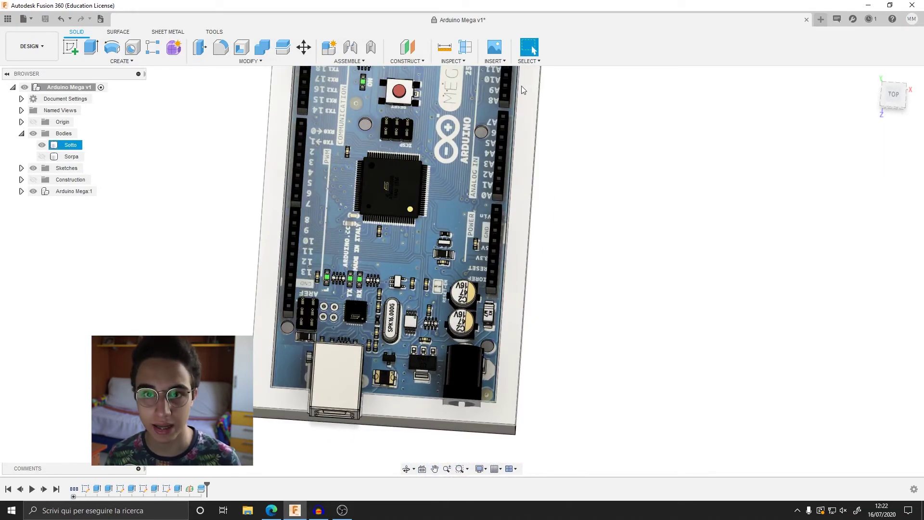
scroll(461, 74, "up", 1)
Step: Start a sketch on Sotto's inner floor, then show the Arduino board again for reference
left_click(34, 139)
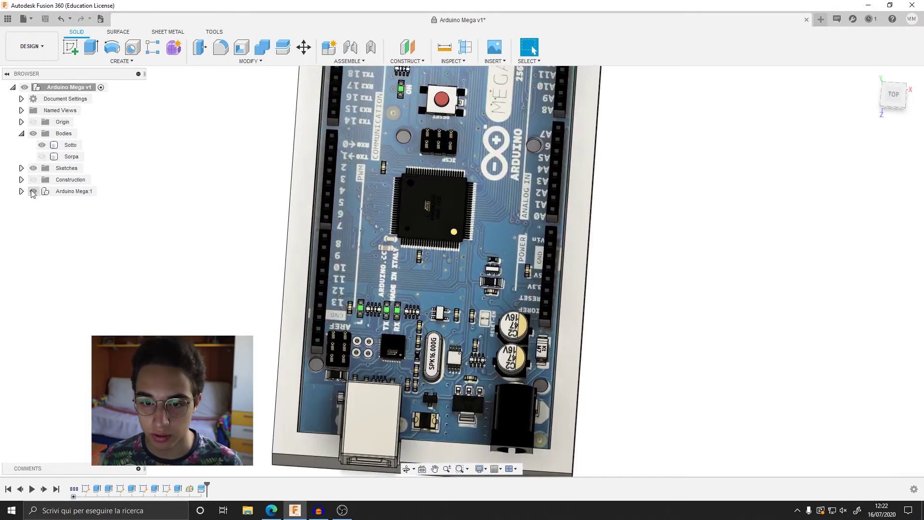
left_click(32, 192)
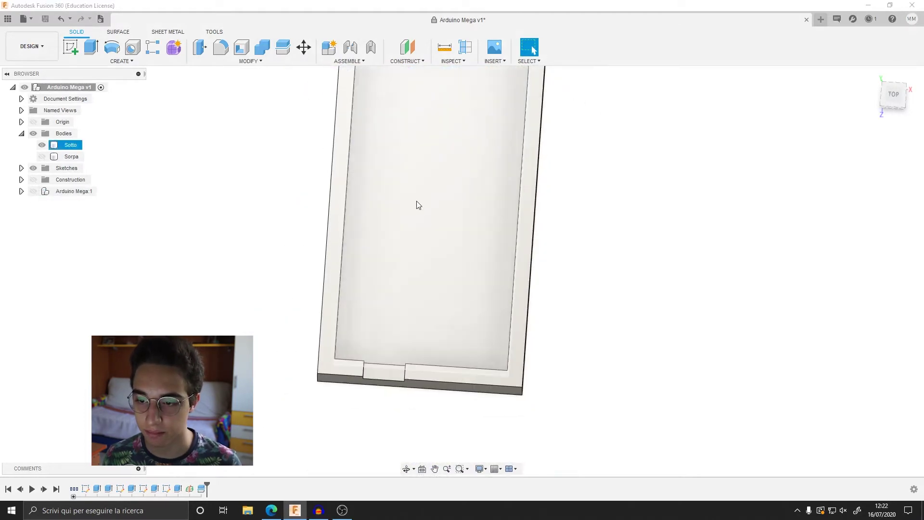
middle_click_drag(419, 206, 410, 180, "shift")
right_click(418, 183)
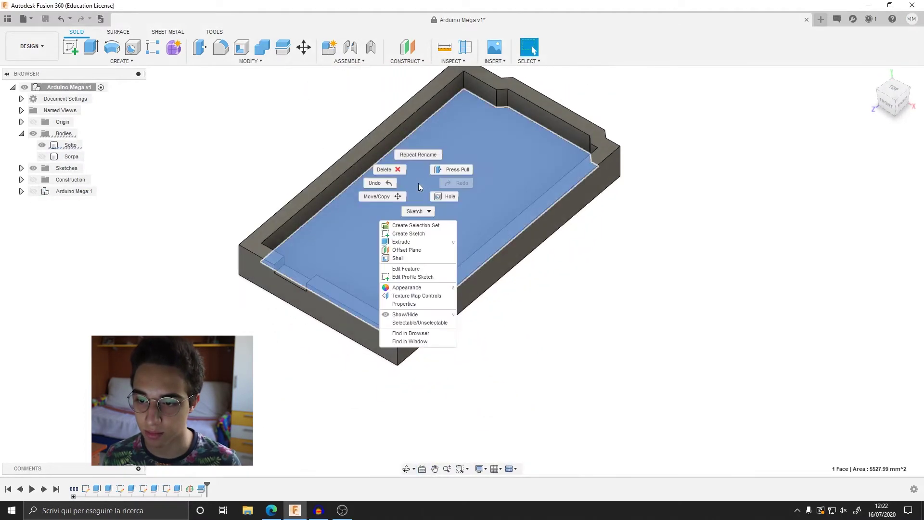
left_click(417, 234)
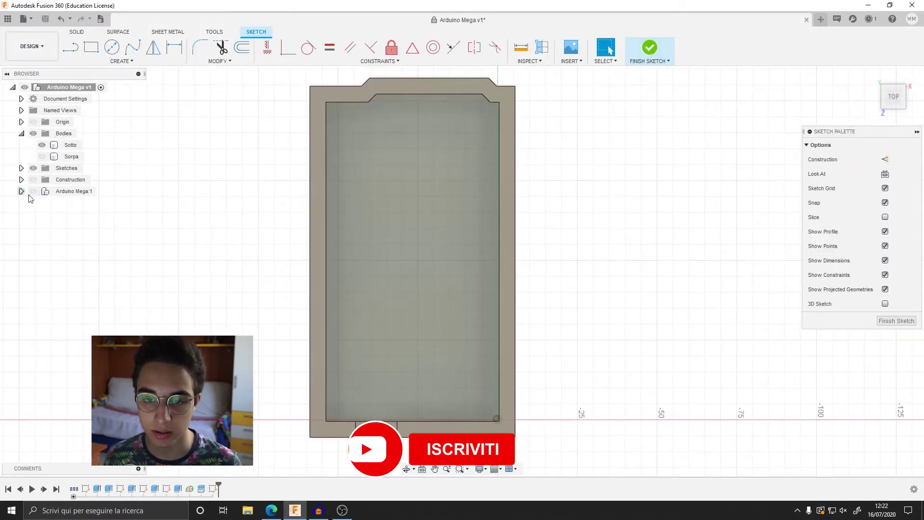
left_click(33, 191)
Step: Project the Arduino board's four mounting-hole edges into the floor sketch
scroll(340, 144, "up", 3)
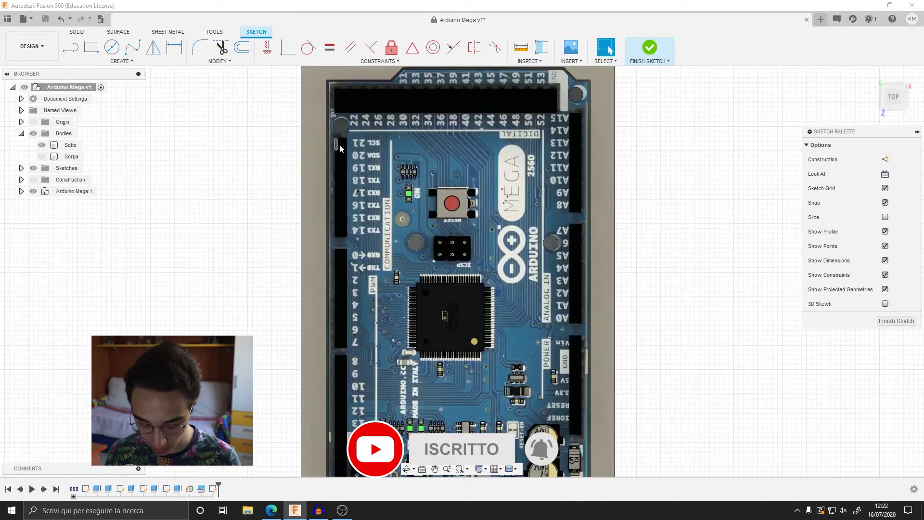
scroll(339, 145, "up", 2)
key("p")
scroll(344, 107, "up", 2)
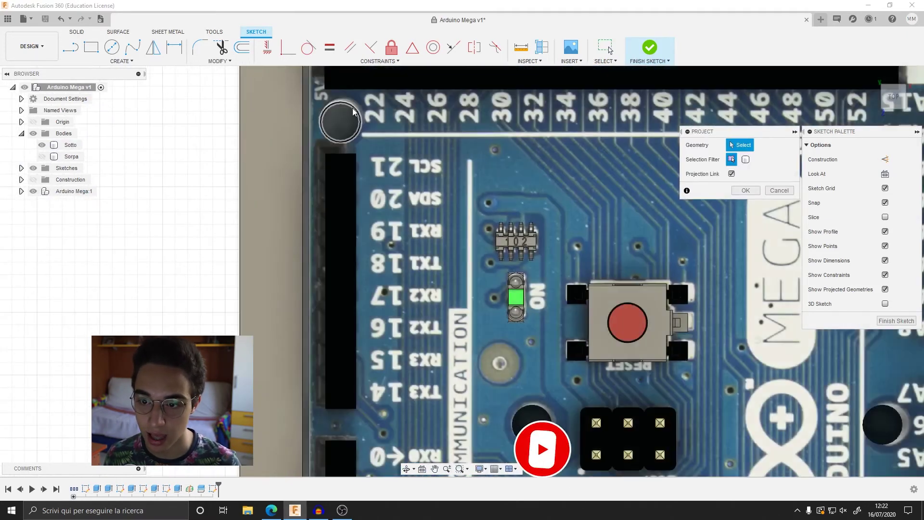
left_click(347, 112)
scroll(597, 190, "down", 2)
scroll(597, 190, "down", 2)
left_click(118, 248)
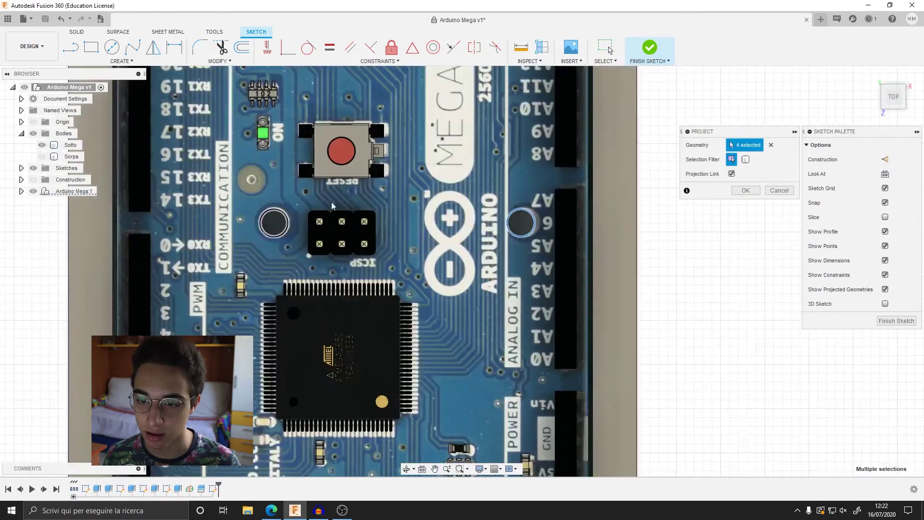
scroll(337, 241, "down", 2)
left_click(307, 327)
left_click(493, 327)
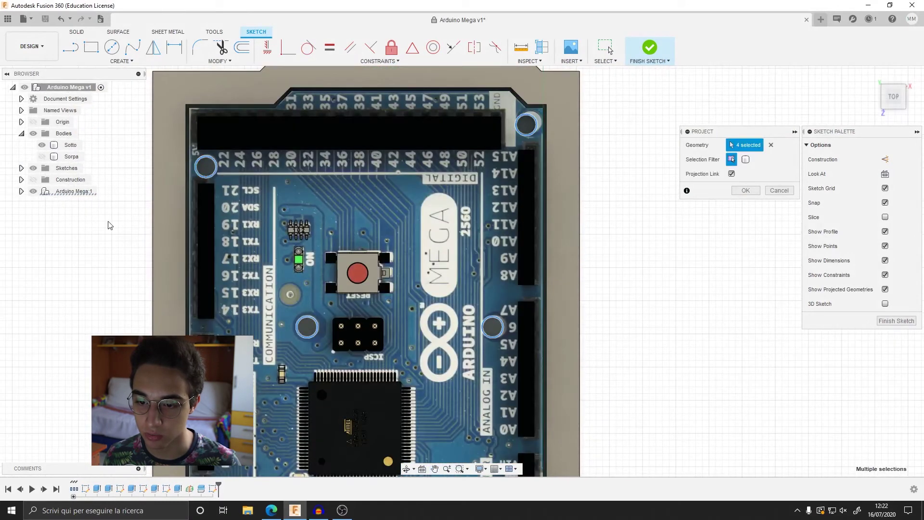
middle_click_drag(98, 272, 338, 145)
scroll(337, 192, "up", 2)
scroll(337, 193, "down", 2)
mouse_move(481, 241)
middle_mouse_down()
mouse_move(550, 284)
mouse_move(483, 290)
middle_mouse_up()
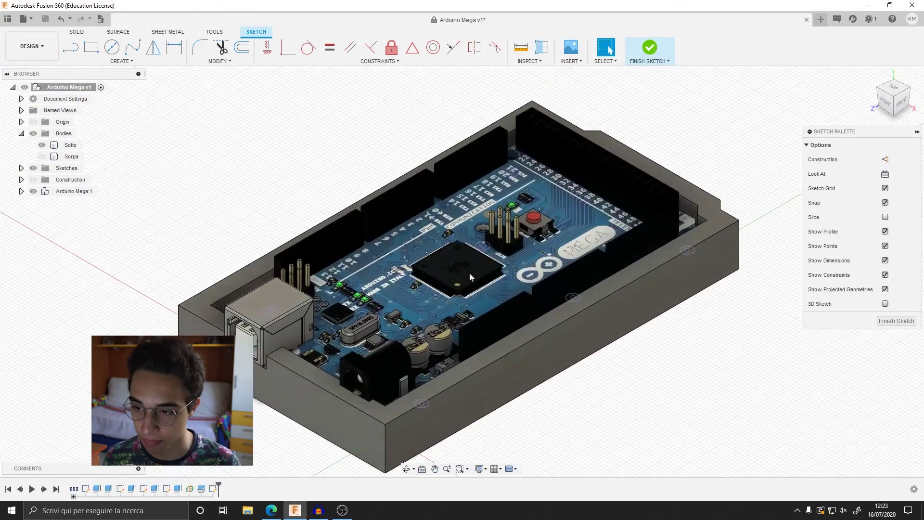
Step: Hide the board and view the projected hole circles from the TOP view
key("v")
scroll(411, 140, "up", 3)
mouse_move(411, 140)
middle_mouse_down("shift")
mouse_move(447, 175)
mouse_move(896, 128)
middle_mouse_up("shift")
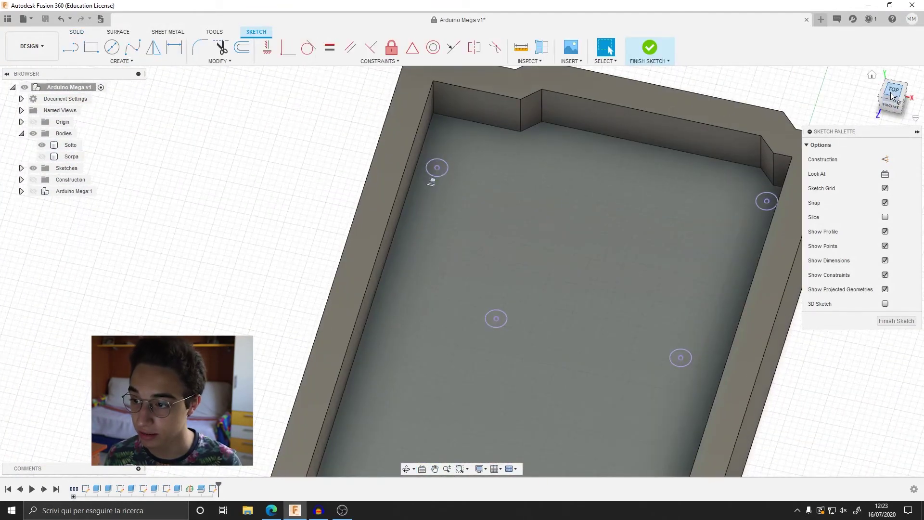
left_click(892, 94)
scroll(593, 196, "up", 2)
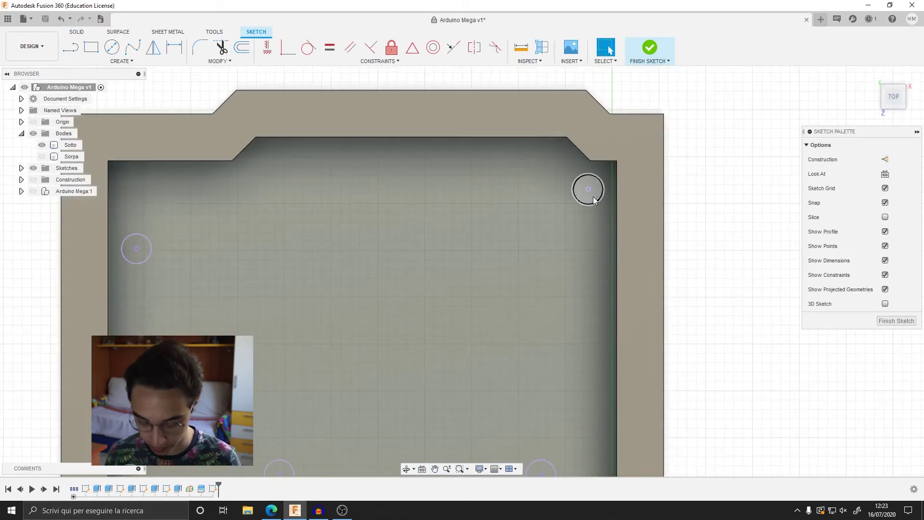
left_click(594, 196)
Step: Offset the first projected mounting-hole circle outward by Spessore / 2
key("o")
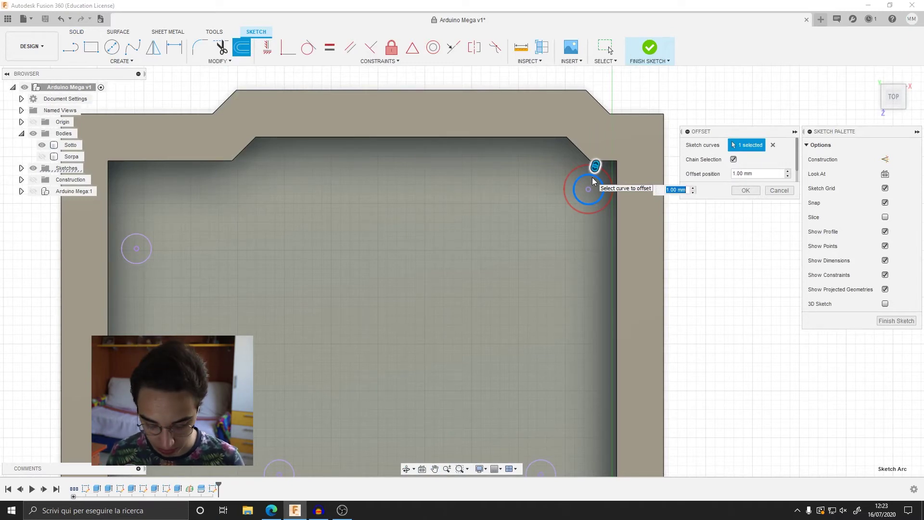
type("Spessore ")
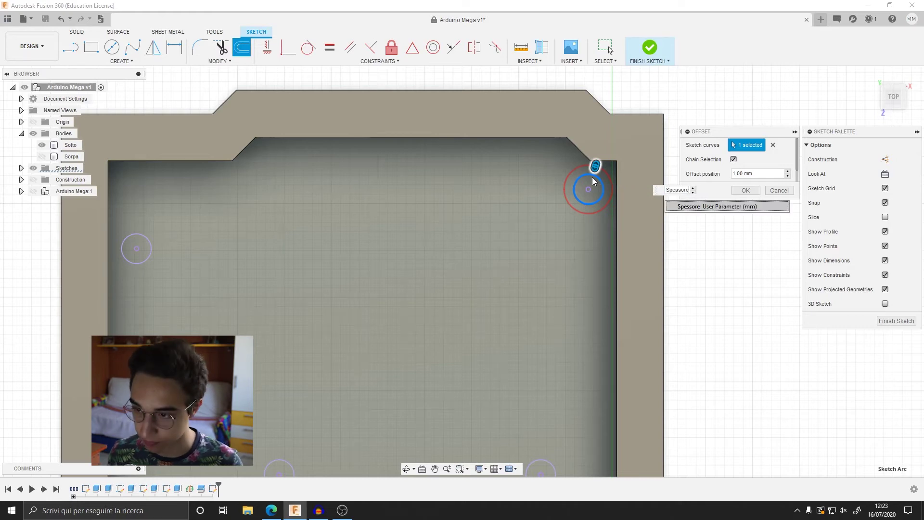
type("/ 2")
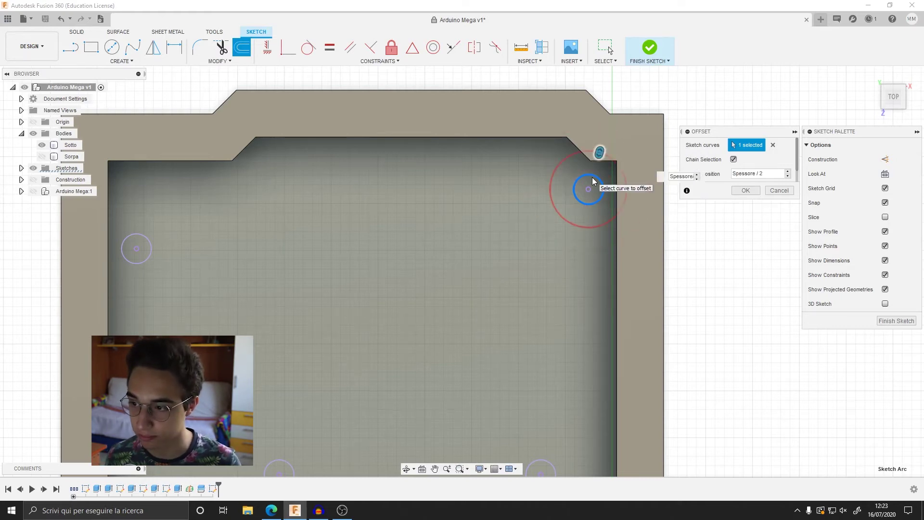
key("Return")
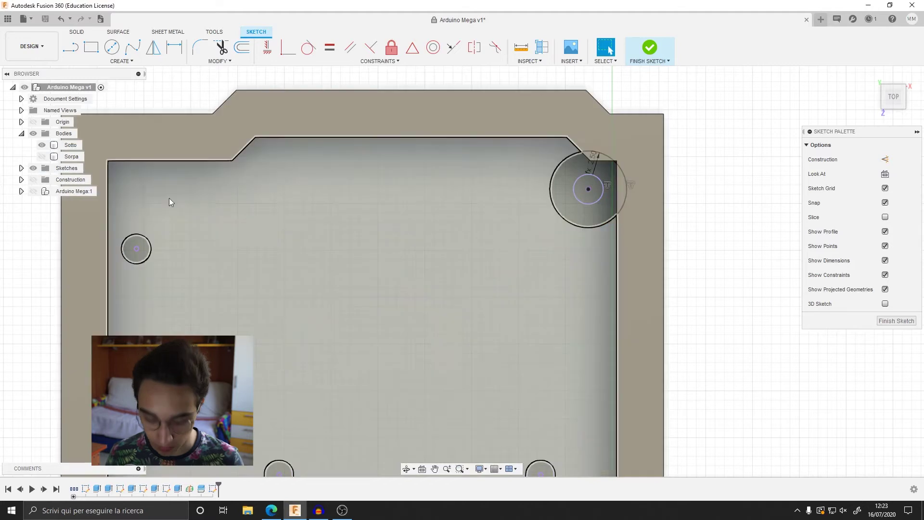
middle_click_drag(206, 223, 262, 209)
Step: Add Spessore / 2 offset rings around the left, bottom-right and remaining hole circles
key("o")
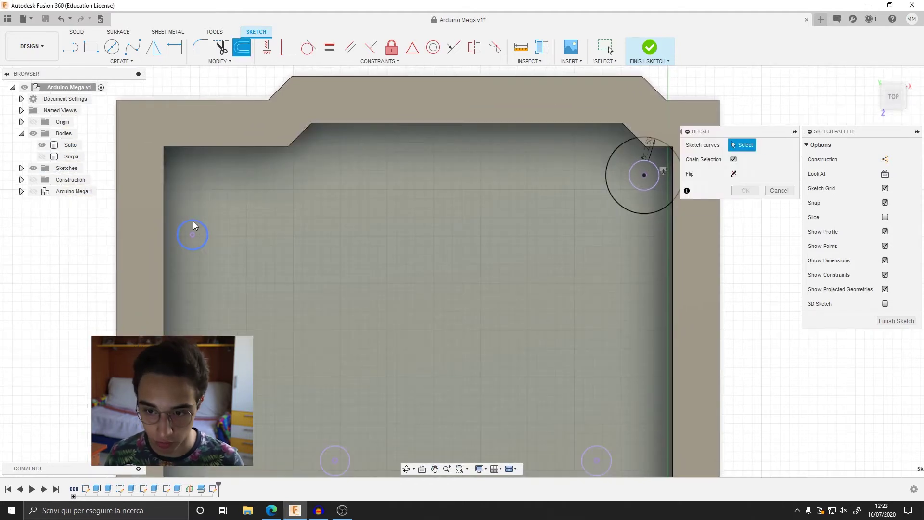
left_click(193, 221)
scroll(193, 221, "down", 2)
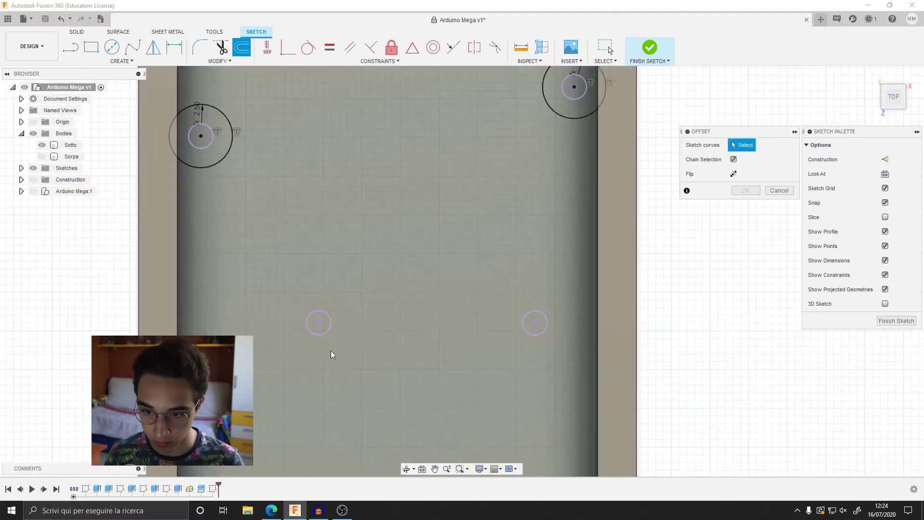
key("Return")
left_click(536, 323)
scroll(265, 352, "down", 2)
left_click(300, 330)
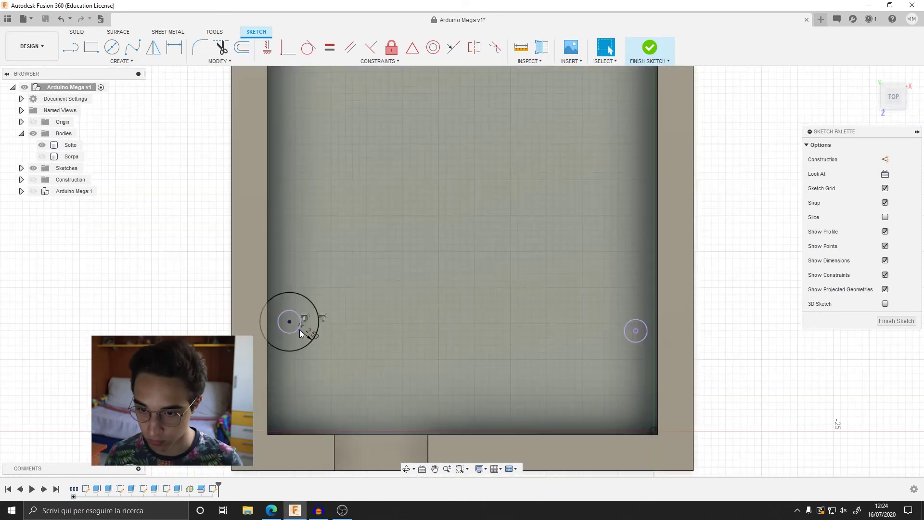
scroll(498, 344, "up", 1)
key("Return")
mouse_move(498, 344)
middle_mouse_down("shift")
mouse_move(581, 275)
mouse_move(397, 274)
middle_mouse_up("shift")
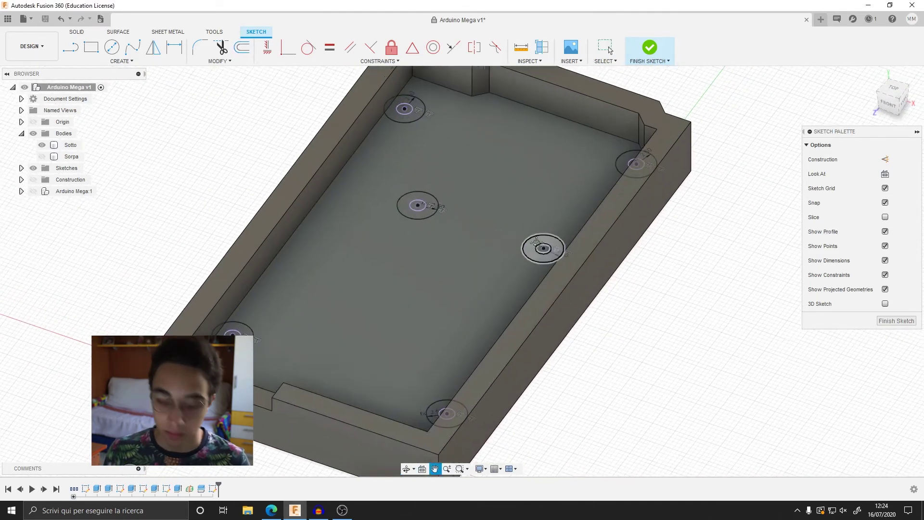
Step: Start an extrusion with the six standoff ring profiles selected
key("e")
scroll(227, 337, "up", 3)
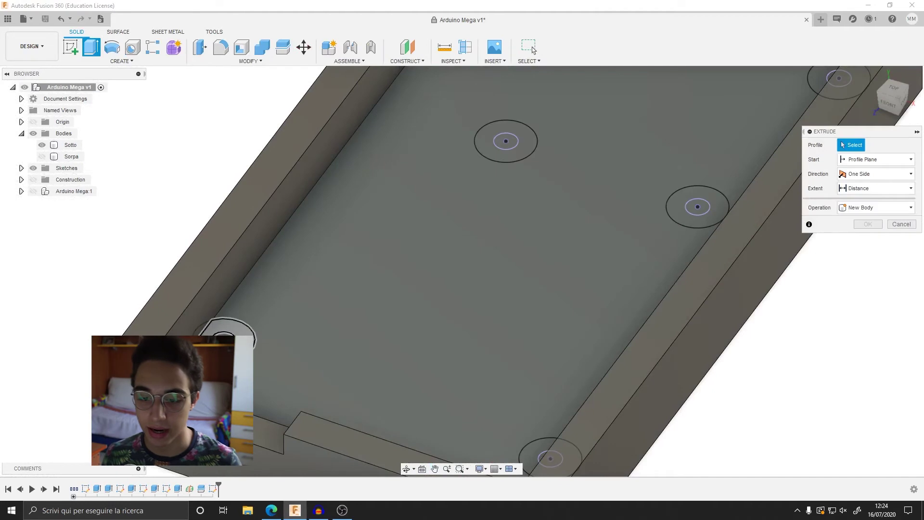
left_click(231, 328)
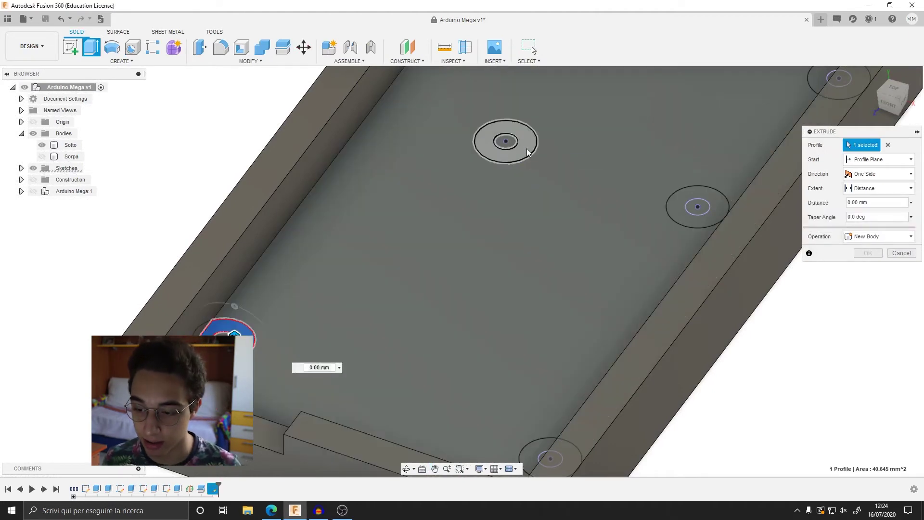
left_click(496, 149)
left_click(532, 462)
left_click(684, 202)
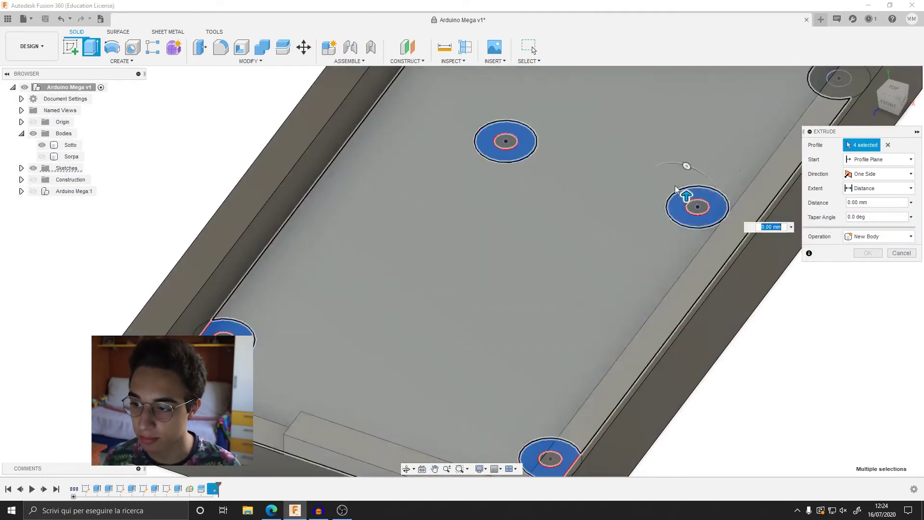
scroll(674, 241, "down", 3)
scroll(747, 212, "up", 3)
left_click(747, 212)
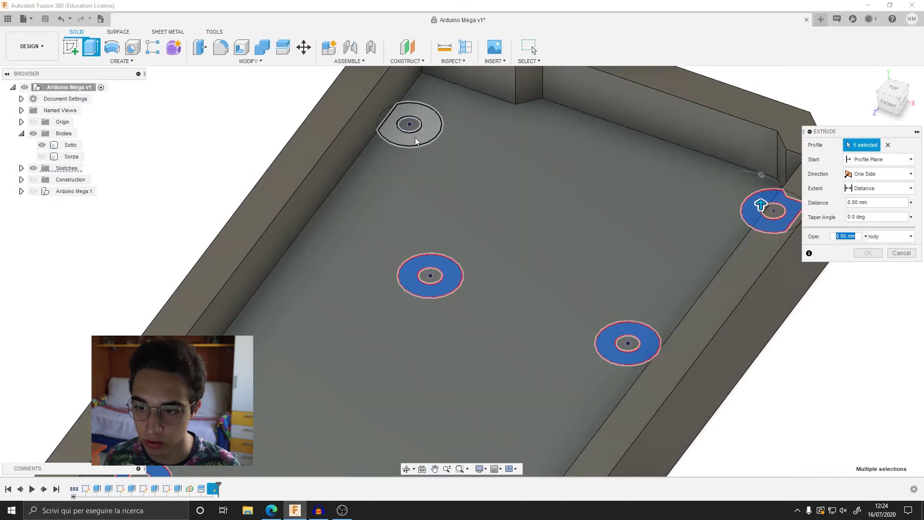
left_click(414, 137)
scroll(408, 164, "down", 2)
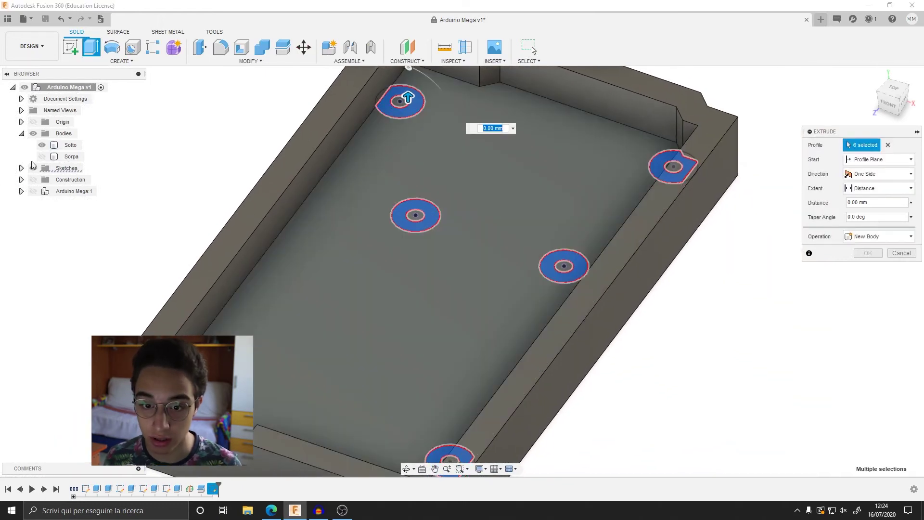
Step: Show the Arduino board, hide the case base, and drop the board face from the extrusion
left_click(34, 191)
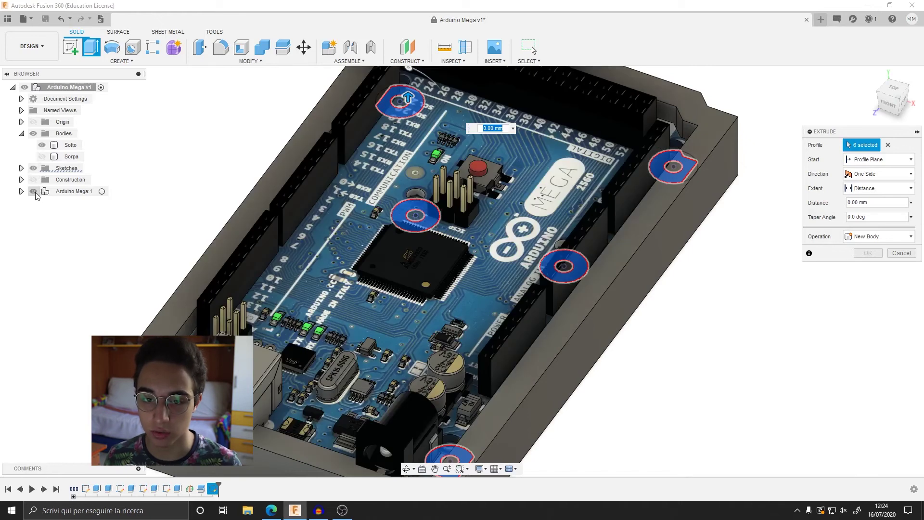
left_click(42, 145)
middle_click_drag(105, 216, 357, 202, "shift")
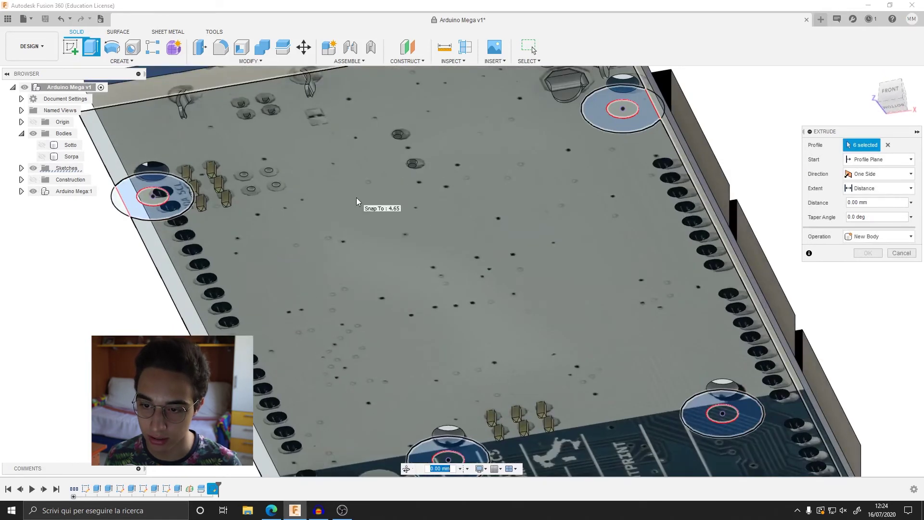
left_click(356, 199)
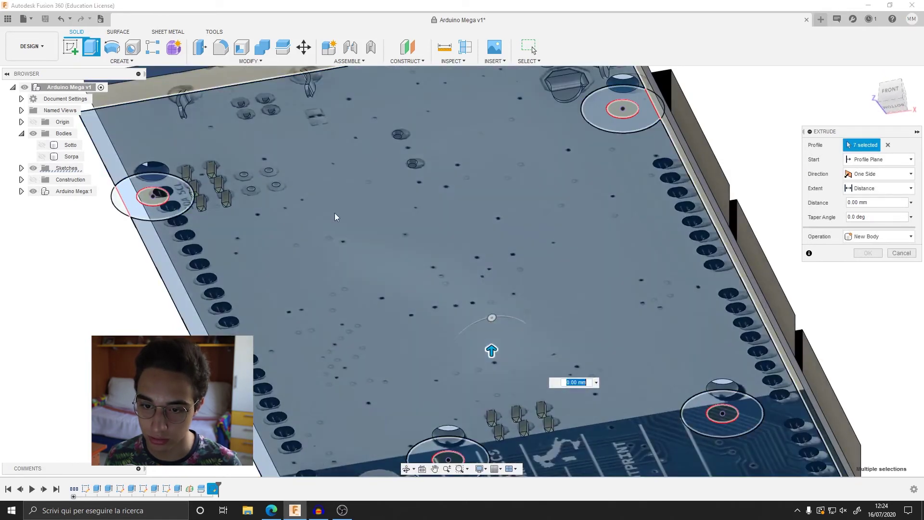
left_click(330, 326)
middle_click_drag(331, 326, 434, 270, "shift")
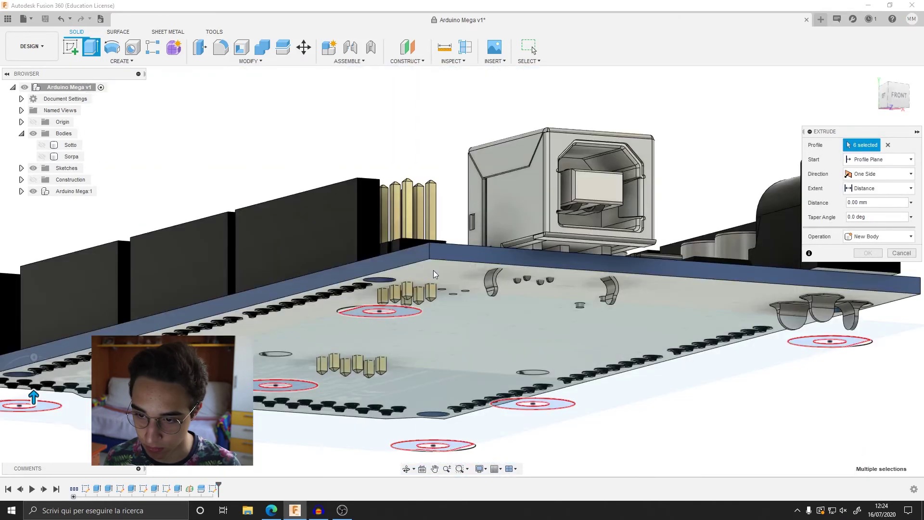
Step: Extrude the standoff rings 3.05 mm as New Body
type("3.05")
middle_click_drag(480, 337, 771, 270, "shift")
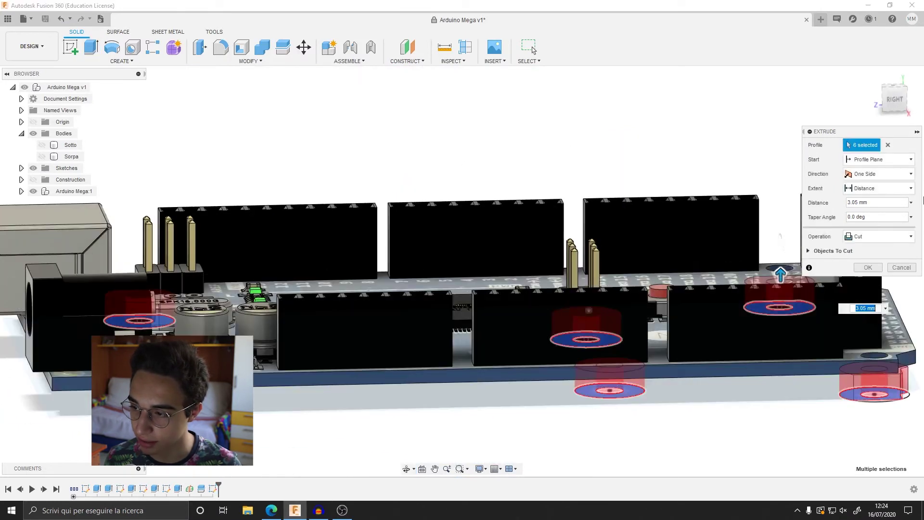
left_click(882, 236)
left_click(867, 284)
middle_click_drag(479, 335, 674, 308, "shift")
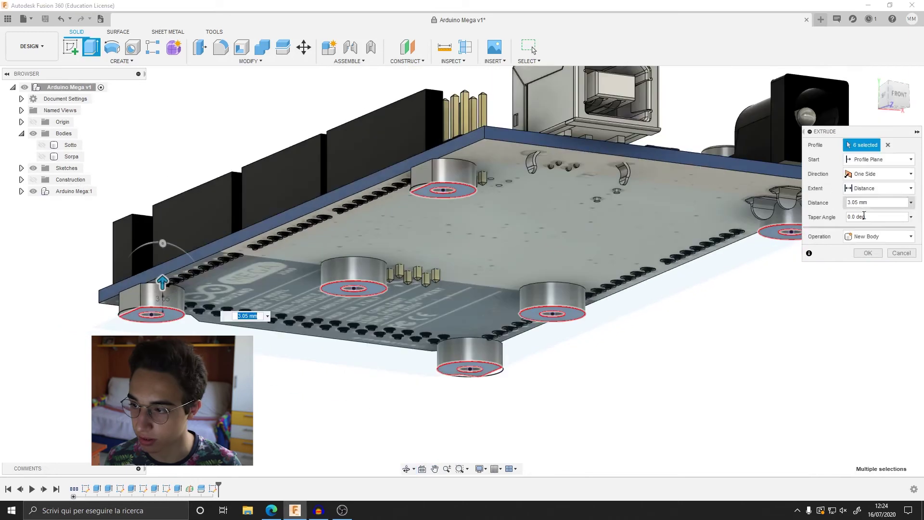
left_click(868, 253)
middle_click_drag(817, 260, 751, 308, "shift")
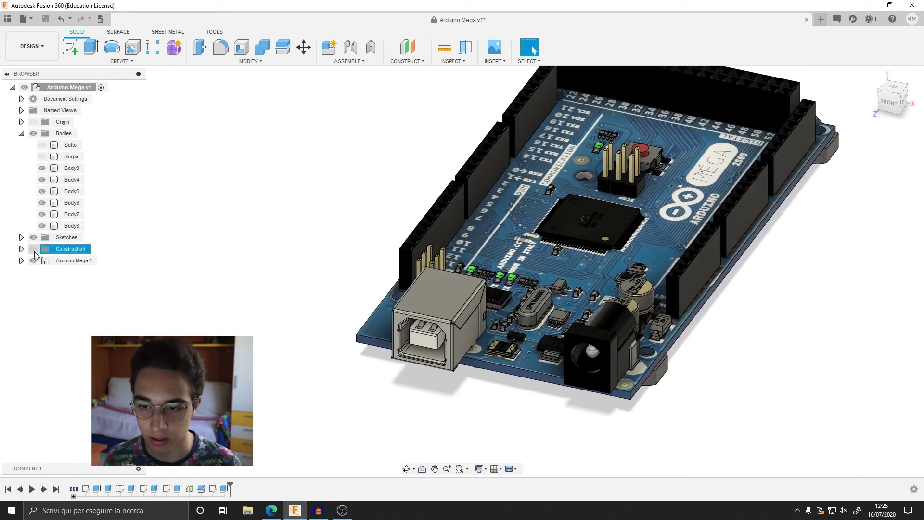
Step: Hide the Arduino Mega:1 board and show the Sotto base from a top-down angle
left_click(34, 260)
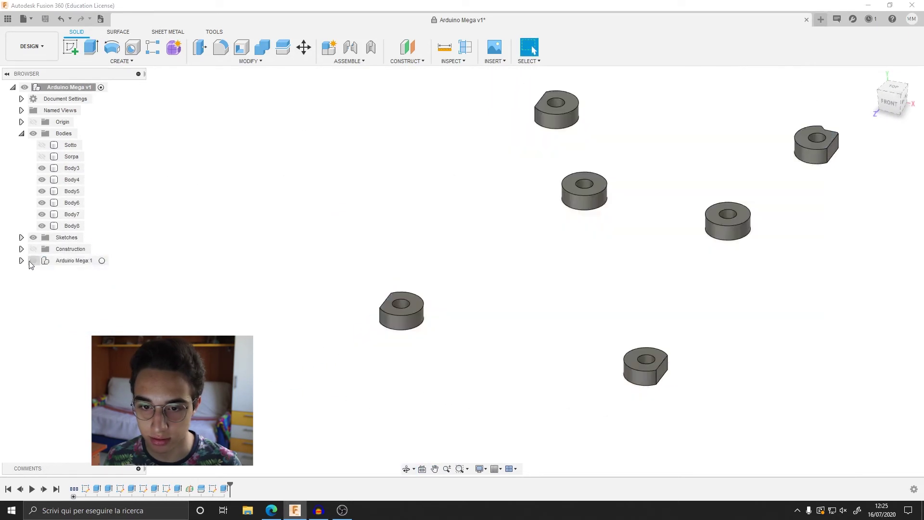
left_click(42, 147)
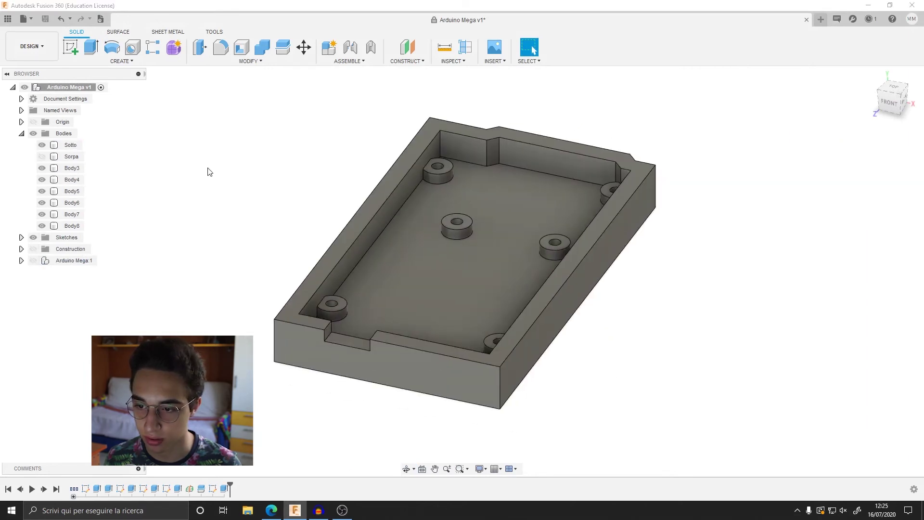
middle_click_drag(337, 200, 417, 253, "shift")
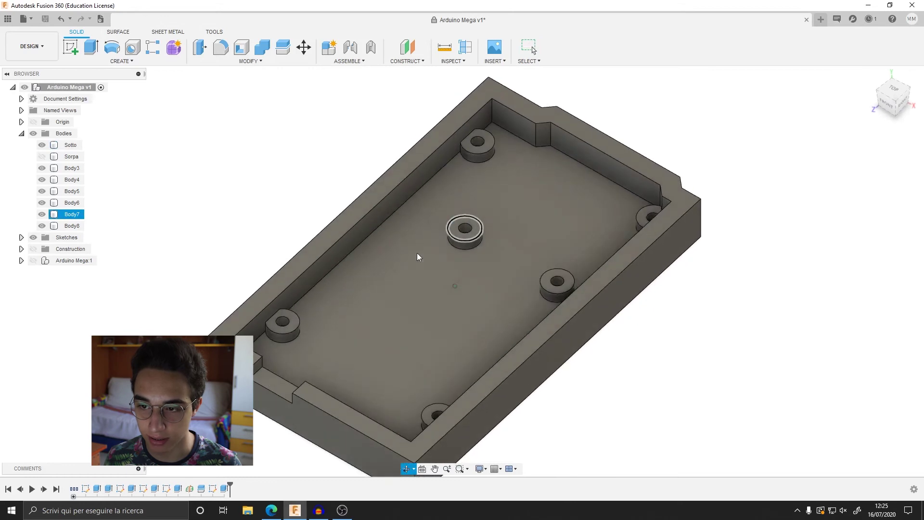
left_click(441, 192)
left_click_drag(441, 191, 431, 187)
key("Escape")
Step: Check the standoff bodies, Sorpa and Sotto in the browser, then clear the selection
left_click(71, 226)
left_click(77, 204, "ctrl")
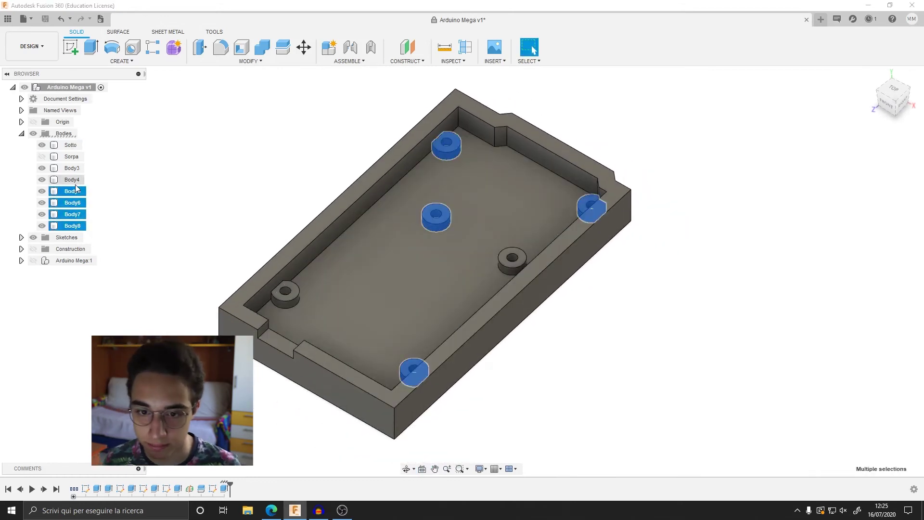
left_click(71, 157)
left_click(72, 145)
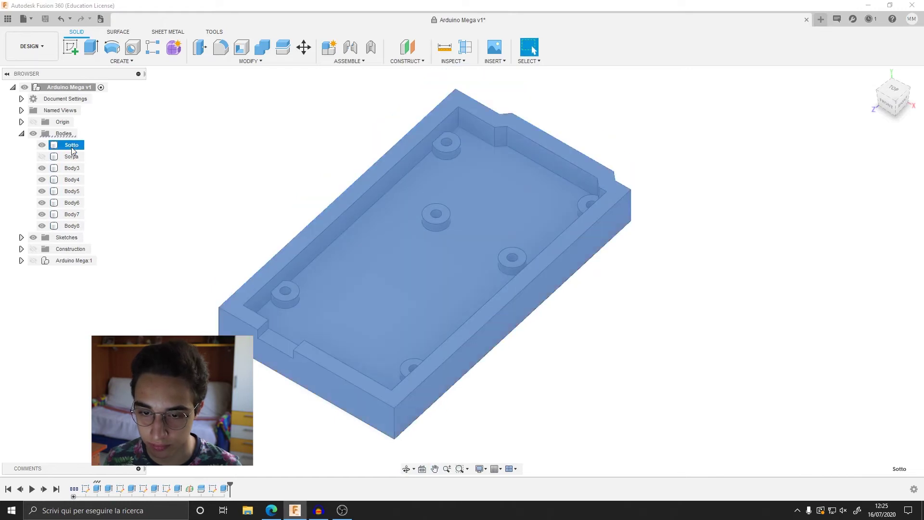
key("Escape")
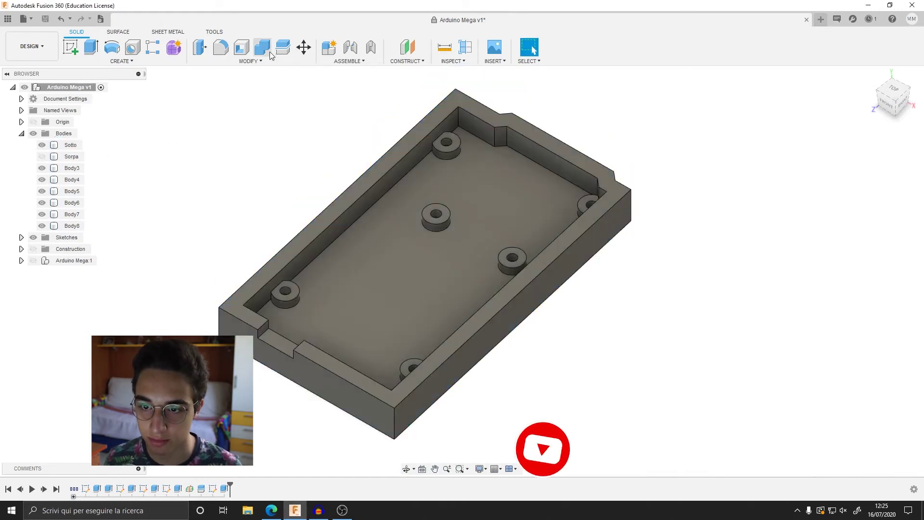
Step: Combine Body3–Body8 into Sotto with Join, then check the single merged body
left_click(265, 53)
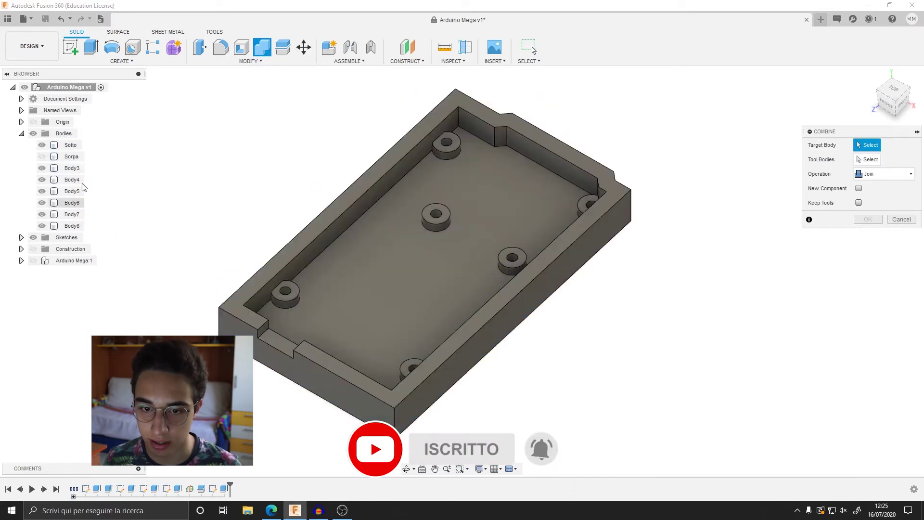
left_click(72, 145)
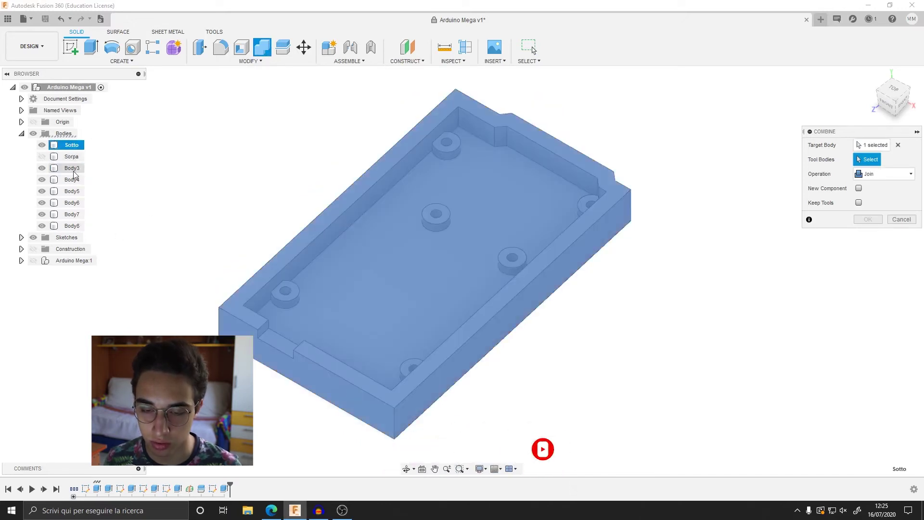
left_click(73, 180)
left_click(73, 192)
left_click(76, 214)
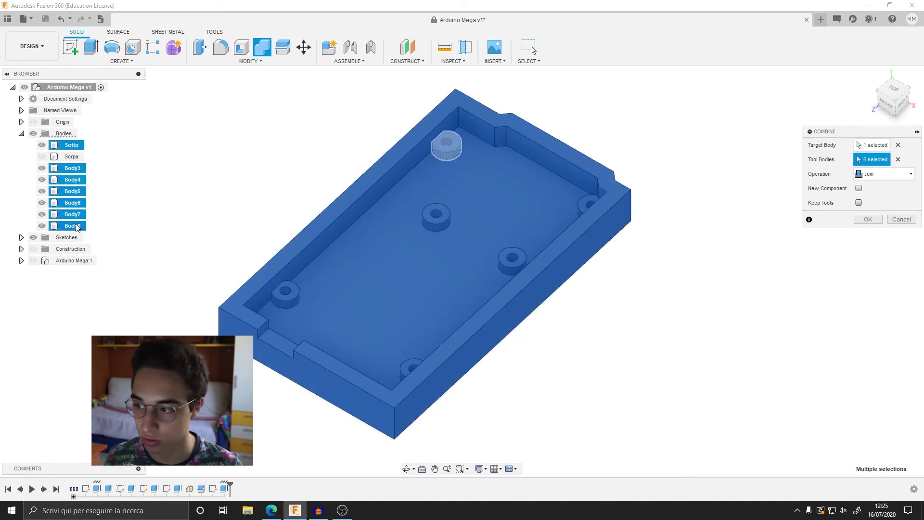
left_click(869, 220)
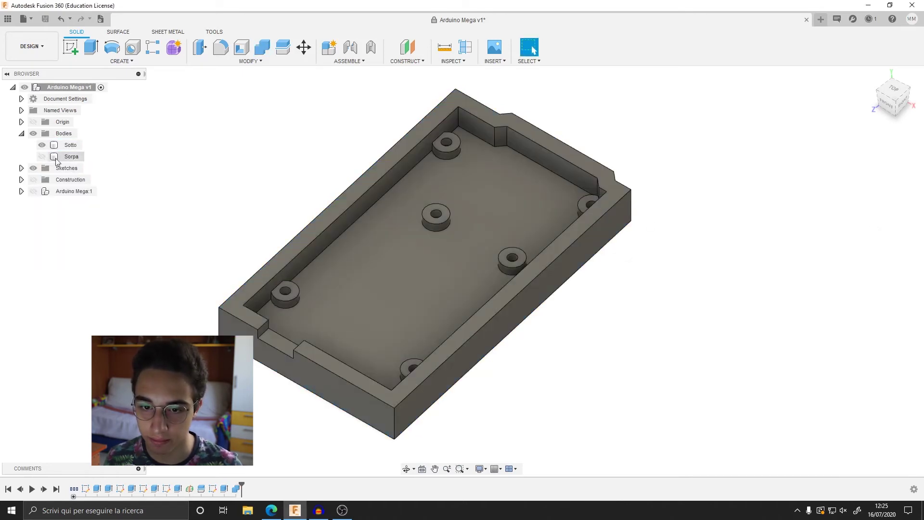
left_click(70, 146)
left_click(231, 171)
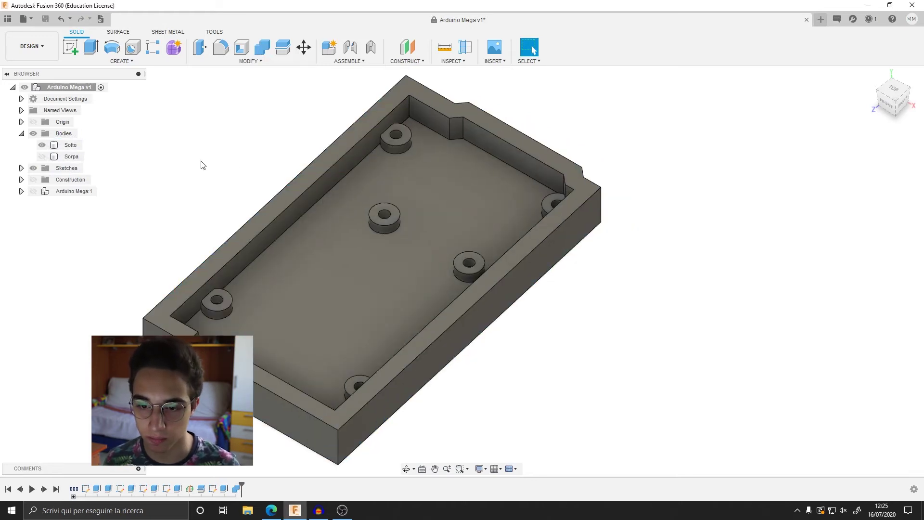
Step: Start an extrusion and pick the standoff hole faces on the base floor
scroll(207, 135, "up", 5)
mouse_move(210, 134)
middle_mouse_down("shift")
mouse_move(223, 321)
mouse_move(197, 289)
middle_mouse_up("shift")
scroll(198, 300, "up", 2)
scroll(200, 299, "up", 2)
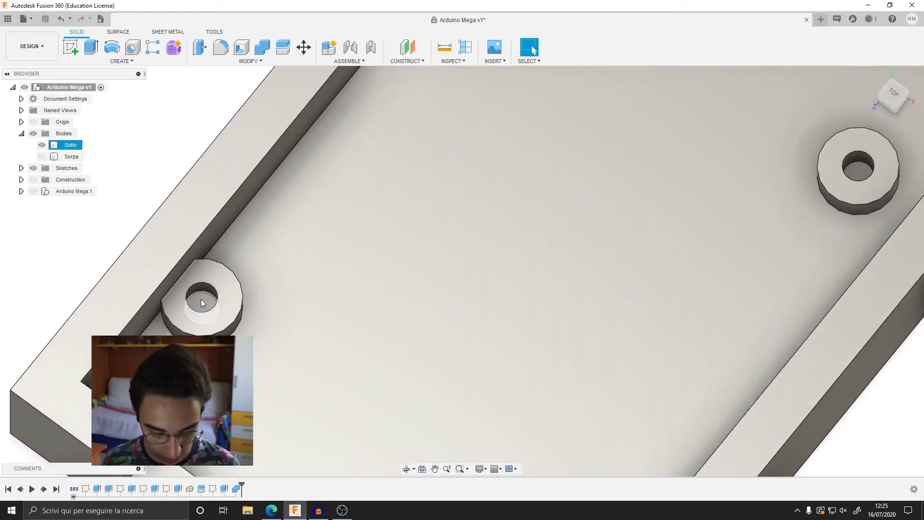
key("e")
left_click(201, 299)
scroll(288, 313, "down", 5)
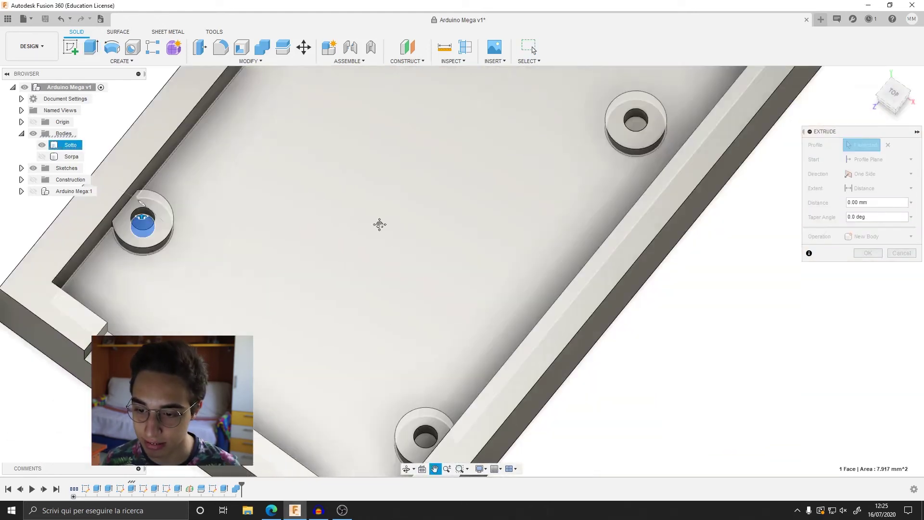
scroll(386, 383, "up", 5)
left_click(386, 368)
scroll(386, 369, "down", 3)
scroll(506, 240, "up", 3)
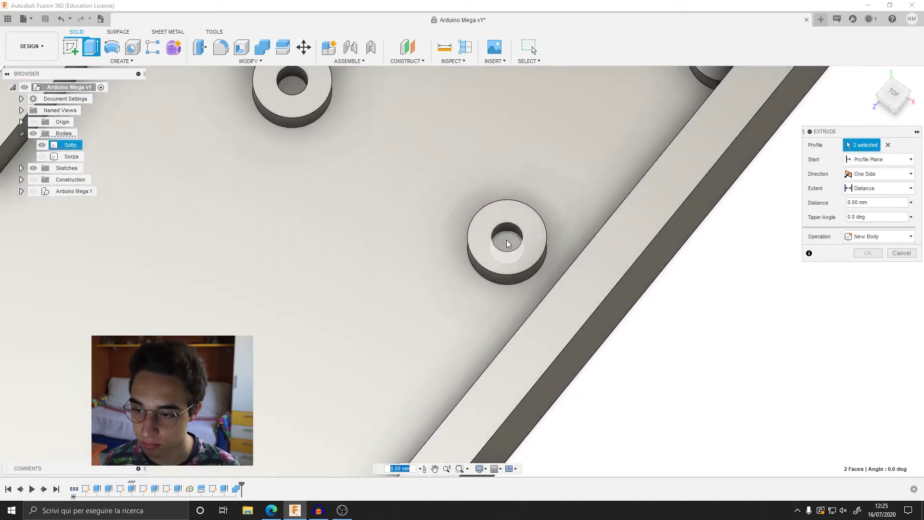
left_click(507, 240)
scroll(506, 240, "down", 2)
left_click(348, 226)
scroll(406, 220, "down", 3)
scroll(375, 260, "down", 2)
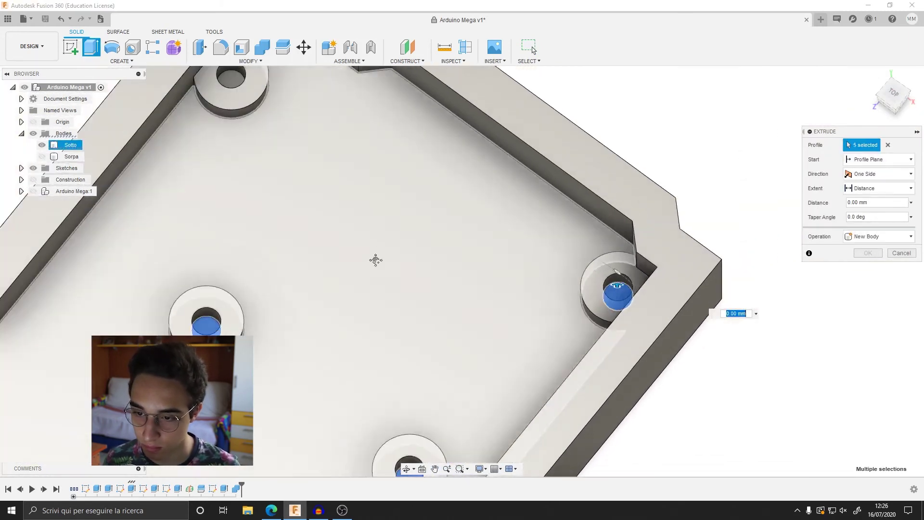
scroll(375, 260, "up", 3)
scroll(366, 264, "up", 2)
left_click(357, 262)
scroll(357, 262, "down", 5)
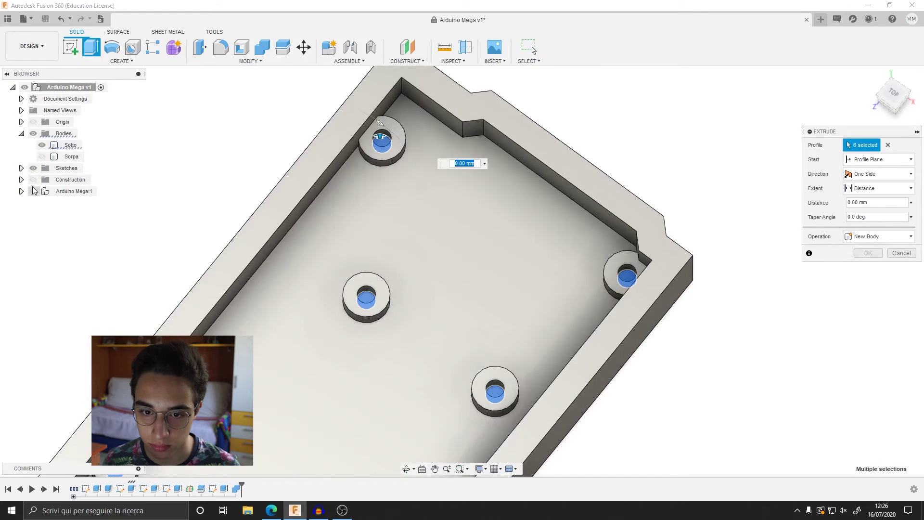
Step: Show the board and extrude the pins 4.65 + Margine, joined to Sotto
left_click(33, 191)
scroll(450, 243, "up", 3)
middle_click_drag(369, 288, 271, 259, "shift")
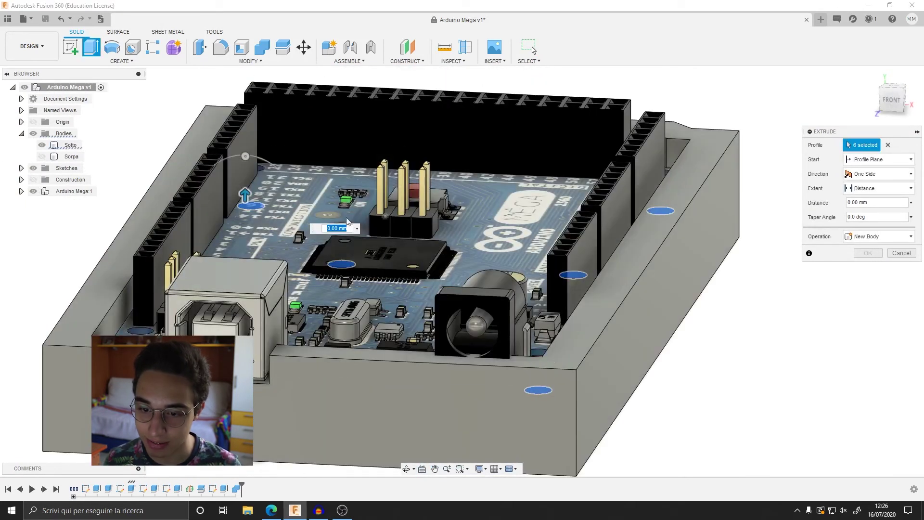
scroll(272, 247, "down", 2)
middle_click_drag(366, 241, 402, 258, "shift")
scroll(403, 250, "up", 2)
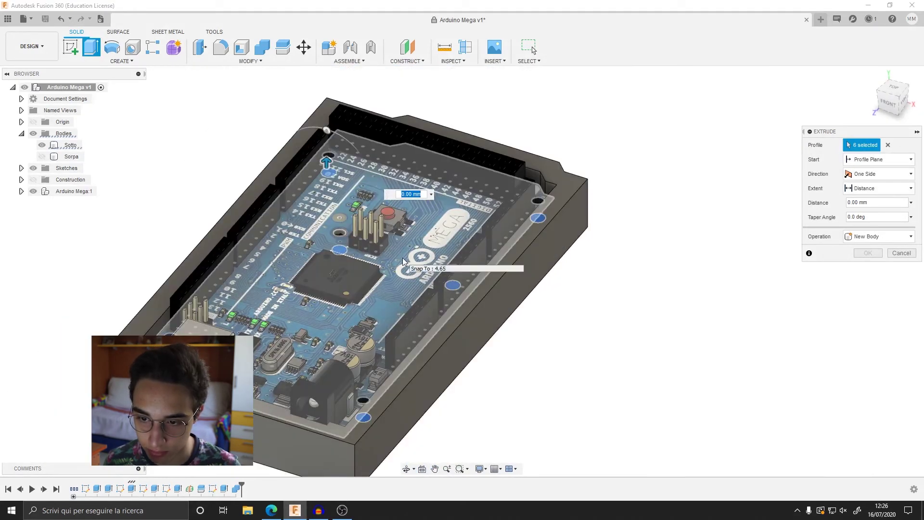
left_click_drag(454, 122, 549, 159)
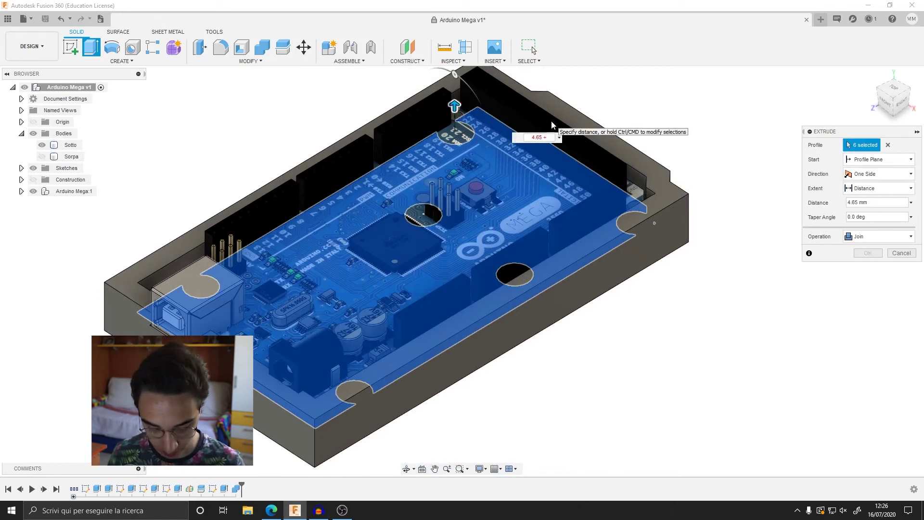
type("+ Marg")
left_click(868, 252)
mouse_move(674, 251)
middle_mouse_down("shift")
mouse_move(638, 302)
mouse_move(58, 183)
middle_mouse_up("shift")
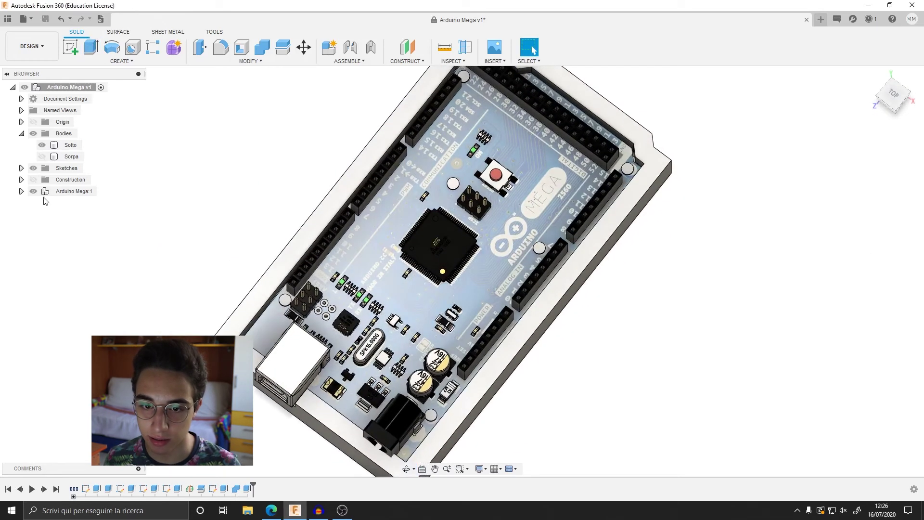
Step: Hide the Arduino board and inspect the new pins on the Sotto base
left_click(33, 191)
middle_click_drag(187, 203, 541, 254, "shift")
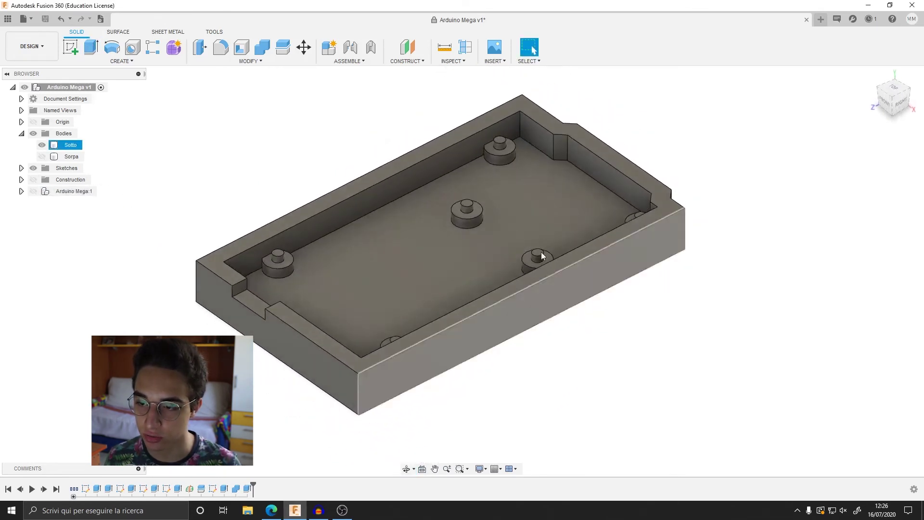
scroll(541, 255, "up", 3)
middle_click_drag(503, 215, 680, 294, "shift")
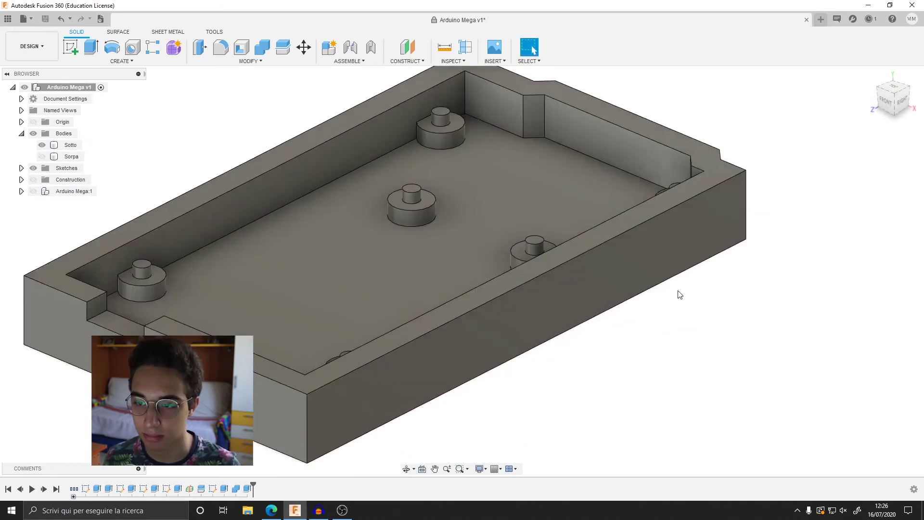
scroll(679, 294, "down", 2)
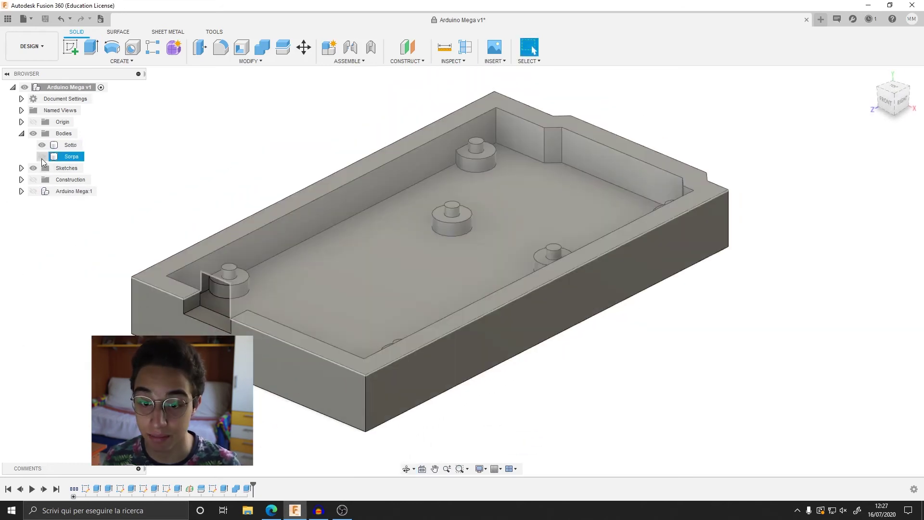
Step: Show the Sorpa lid over the board, hide Sotto, and view the lid from above
left_click(42, 159)
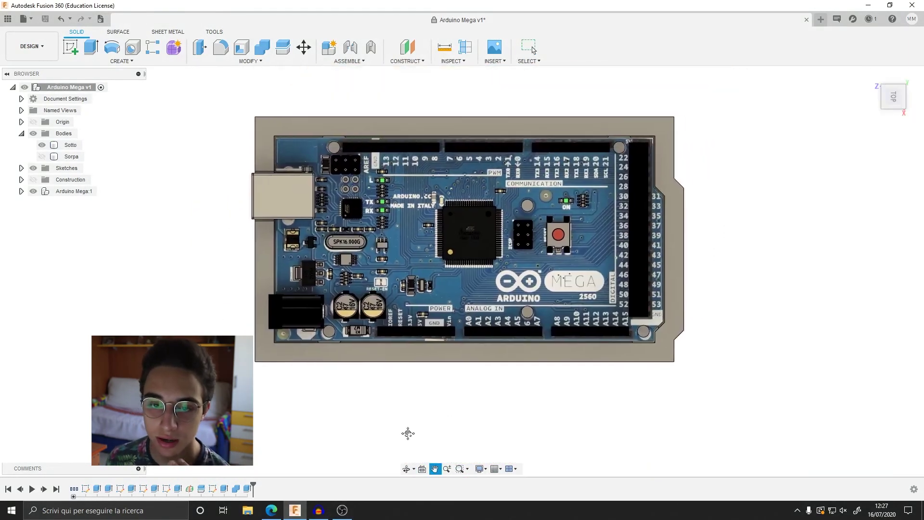
left_click(42, 156)
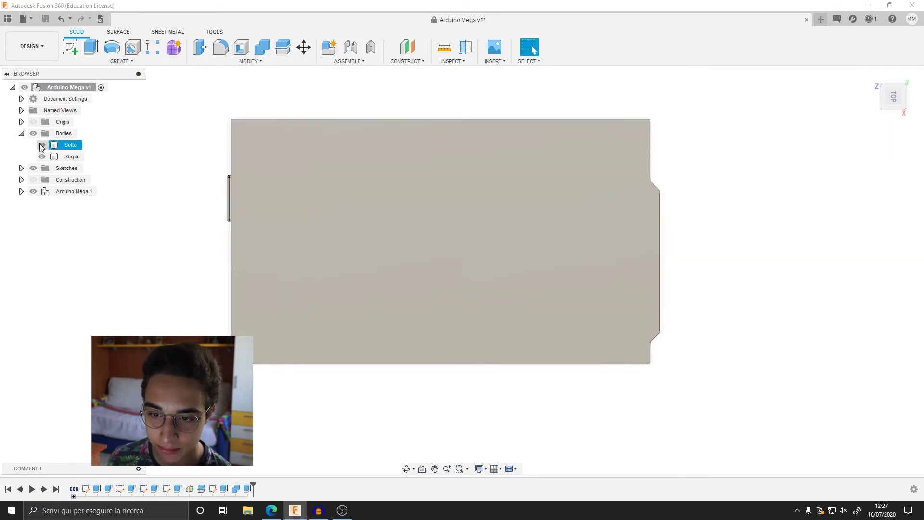
left_click(42, 145)
middle_click_drag(530, 364, 529, 289, "shift")
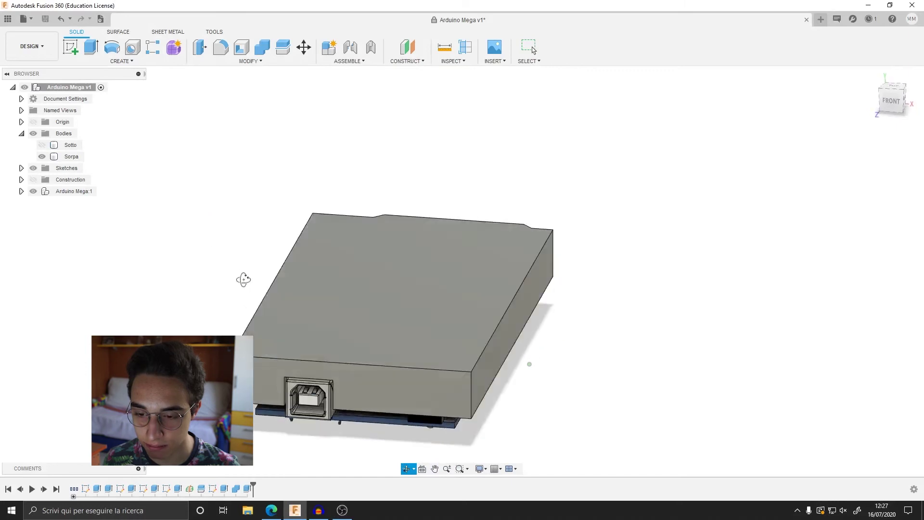
middle_click_drag(230, 251, 263, 302, "shift")
right_click(308, 290)
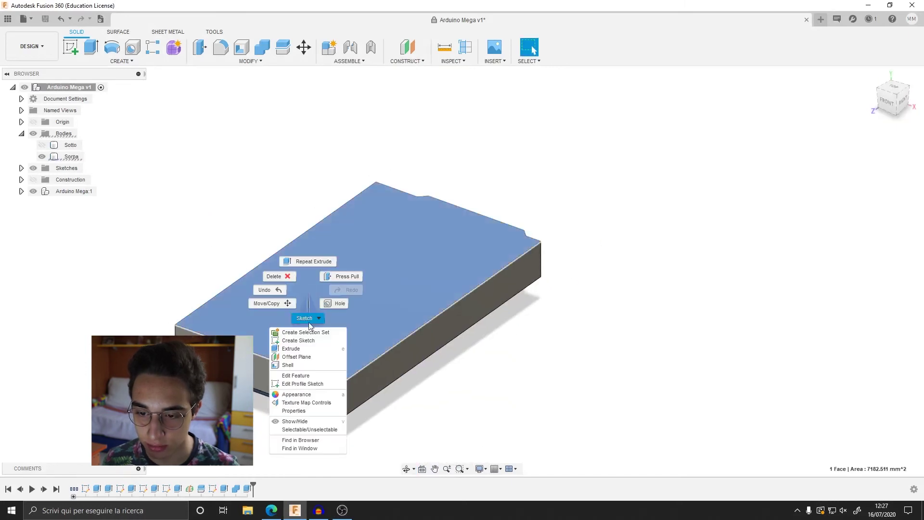
Step: Start a sketch on the lid's top face, then hide Sorpa to reveal the board
left_click(307, 341)
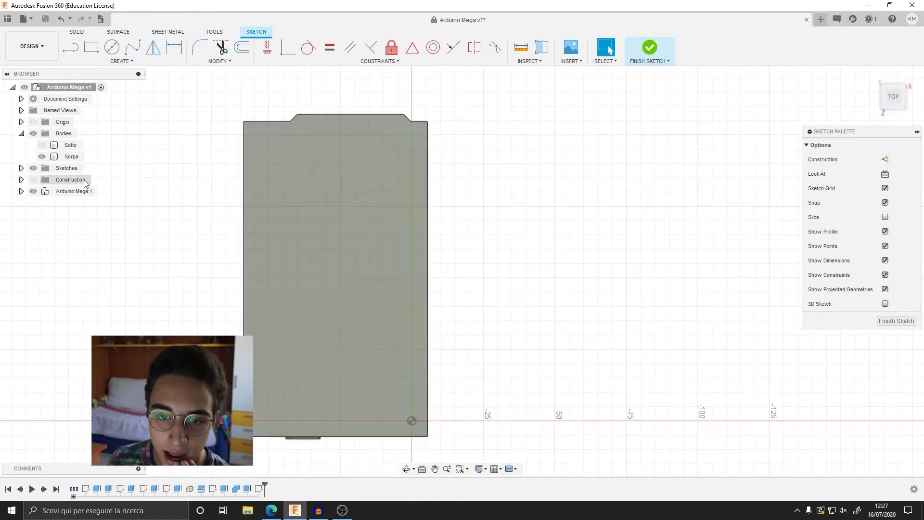
left_click(40, 160)
left_click(42, 157)
scroll(266, 144, "up", 4)
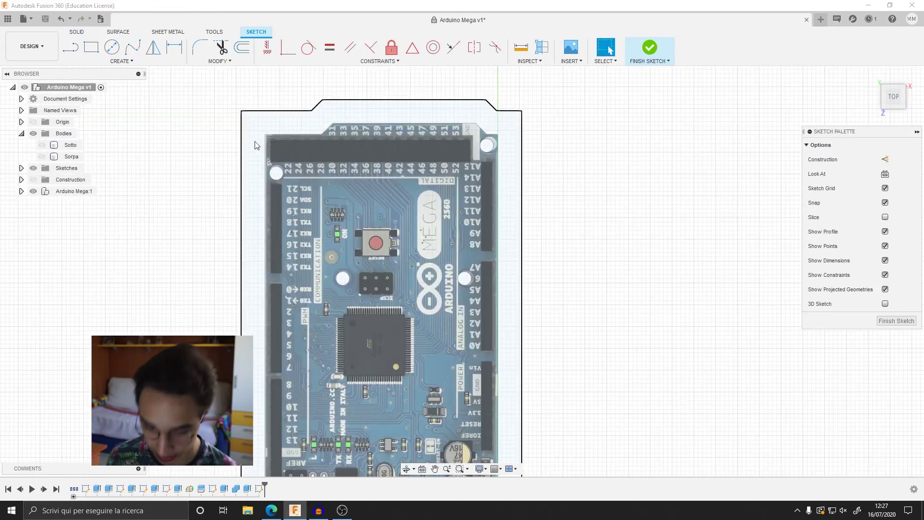
scroll(310, 160, "up", 4)
Step: Project the top pin header's edges into the lid sketch
key("p")
left_click(275, 150)
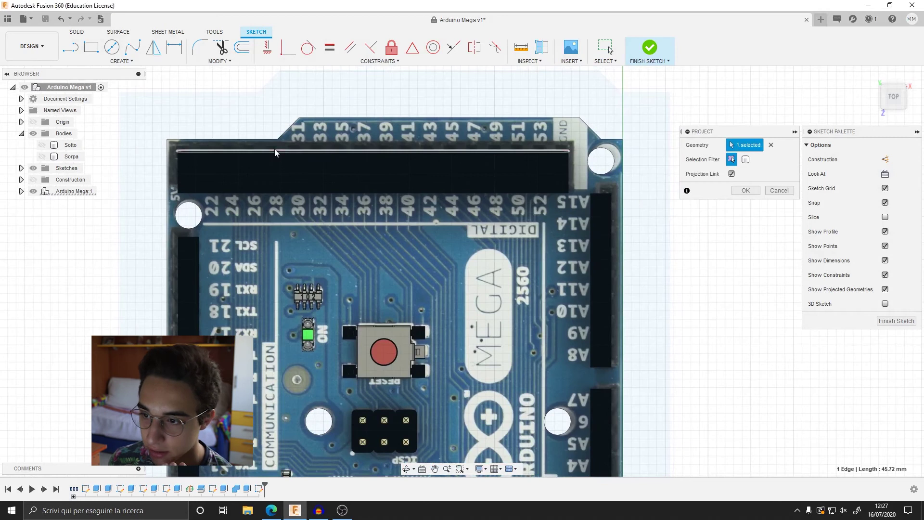
scroll(573, 168, "up", 2)
scroll(601, 170, "up", 1)
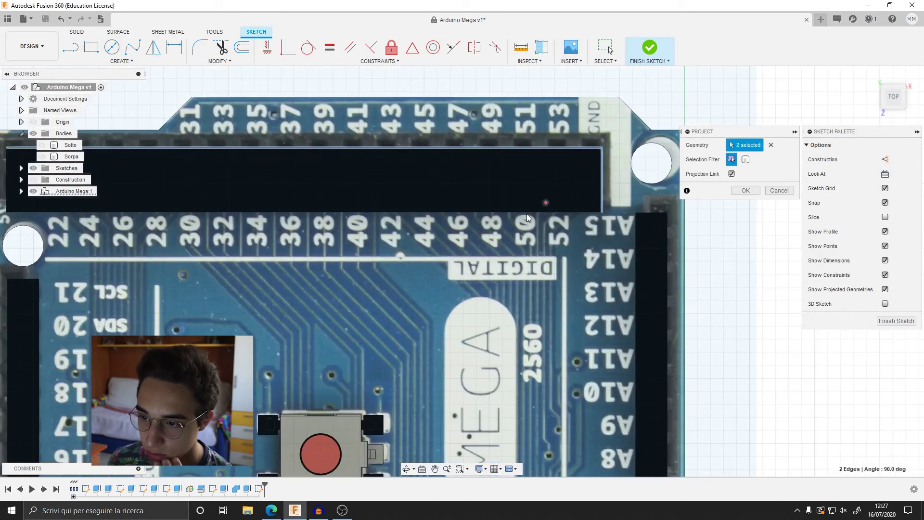
middle_click_drag(285, 209, 528, 189)
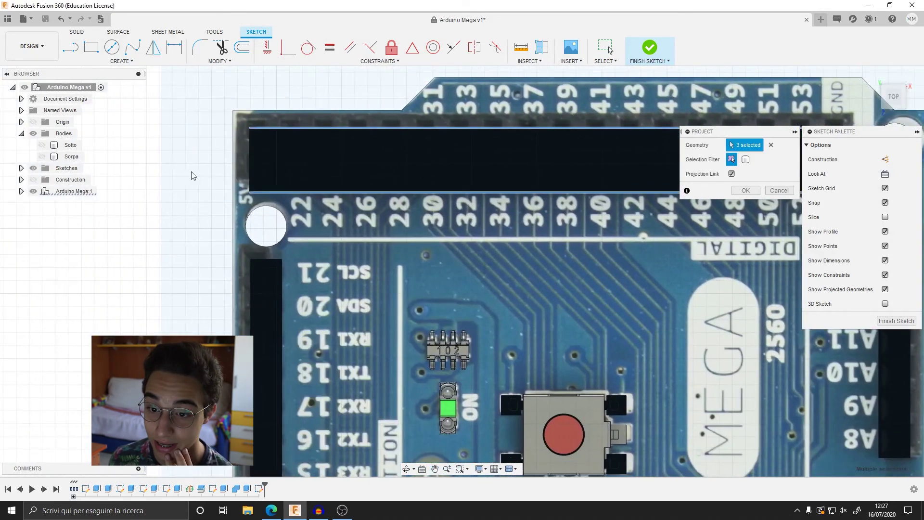
middle_click_drag(898, 206, 373, 248)
left_click(373, 244)
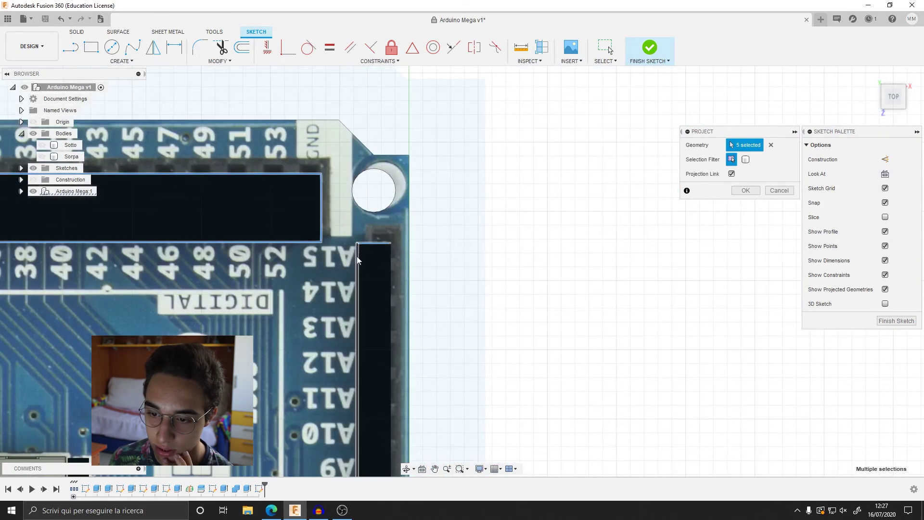
left_click(357, 260)
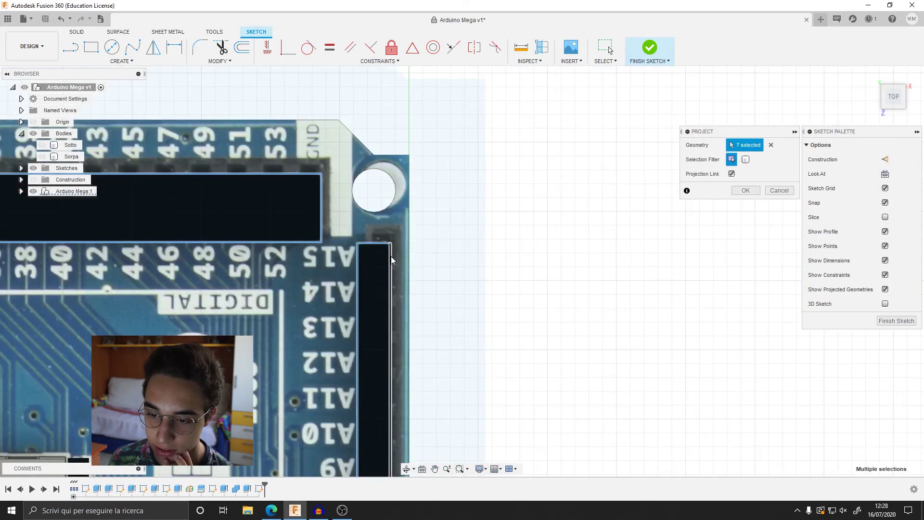
Step: Add the right-side header and power header edges to the projection
left_click(391, 260)
middle_click_drag(391, 261, 367, 243)
left_click(366, 281)
left_click(386, 337)
left_click(345, 337)
middle_click_drag(368, 472, 370, 320)
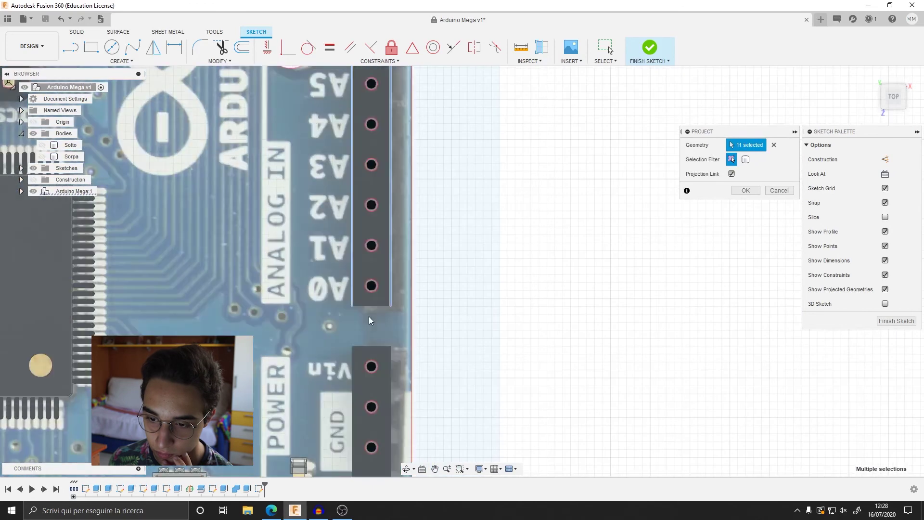
left_click(353, 385)
left_click(390, 385)
Step: Add the left pin header's outline edges, deselecting a wrongly picked pin outline
middle_click_drag(370, 458, 371, 250)
scroll(371, 250, "down", 5)
scroll(336, 376, "up", 4)
middle_click_drag(335, 376, 332, 328)
scroll(332, 289, "up", 3)
scroll(327, 276, "up", 3)
left_click(327, 276)
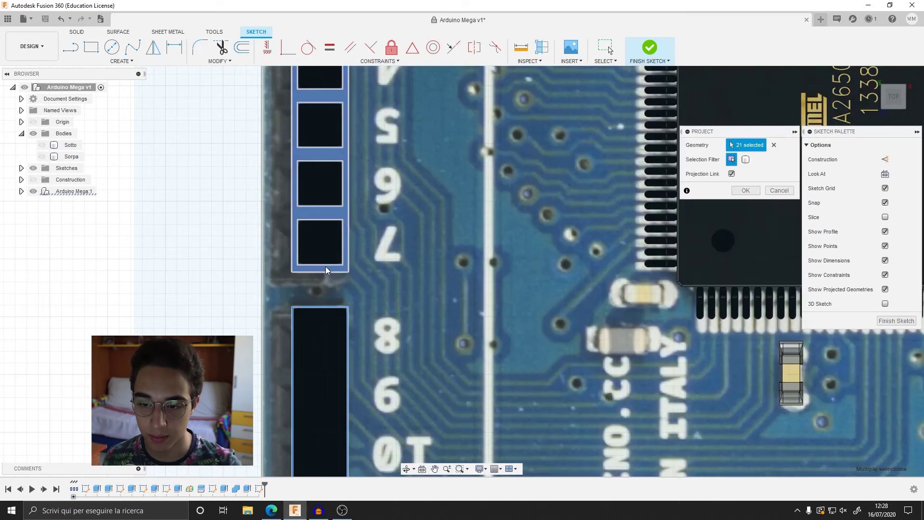
left_click(321, 271)
left_click(317, 273)
left_click(348, 250)
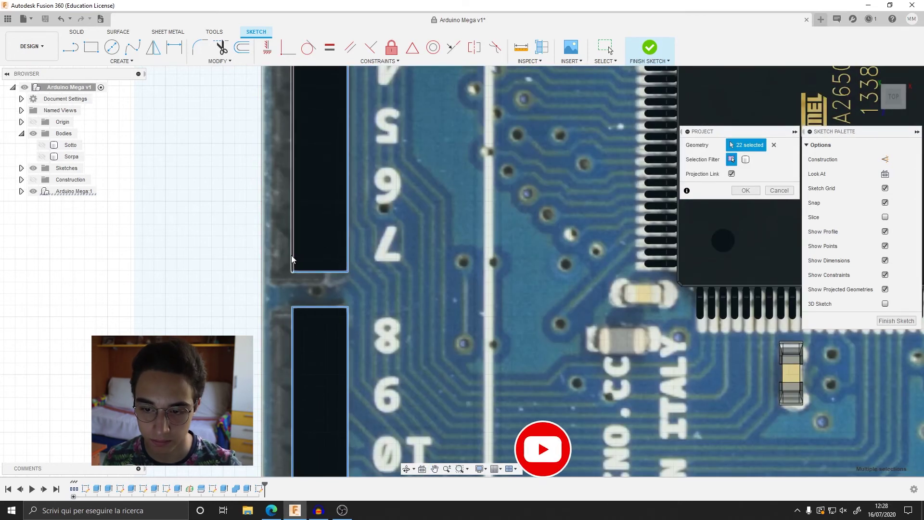
left_click(291, 255)
scroll(294, 251, "down", 2)
scroll(306, 241, "up", 2)
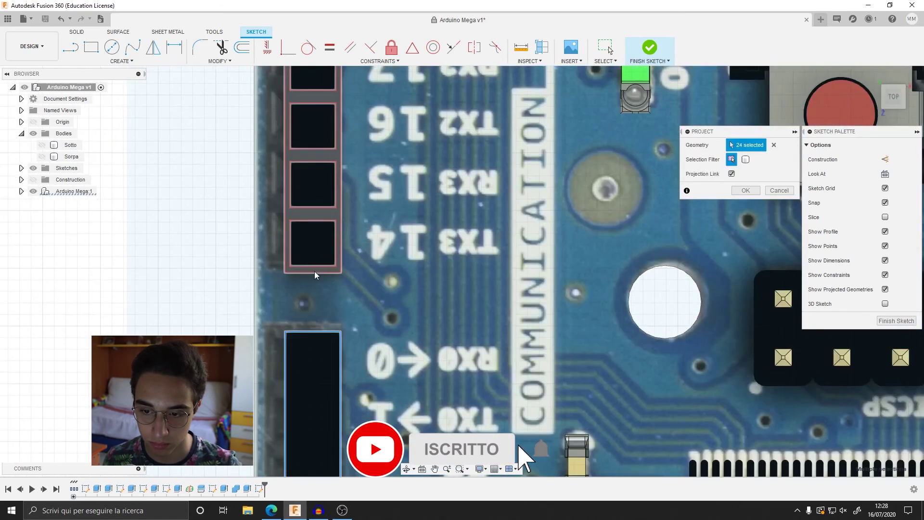
Step: Add the upper-left header's edges and confirm the header projection
left_click(341, 253)
left_click(287, 241)
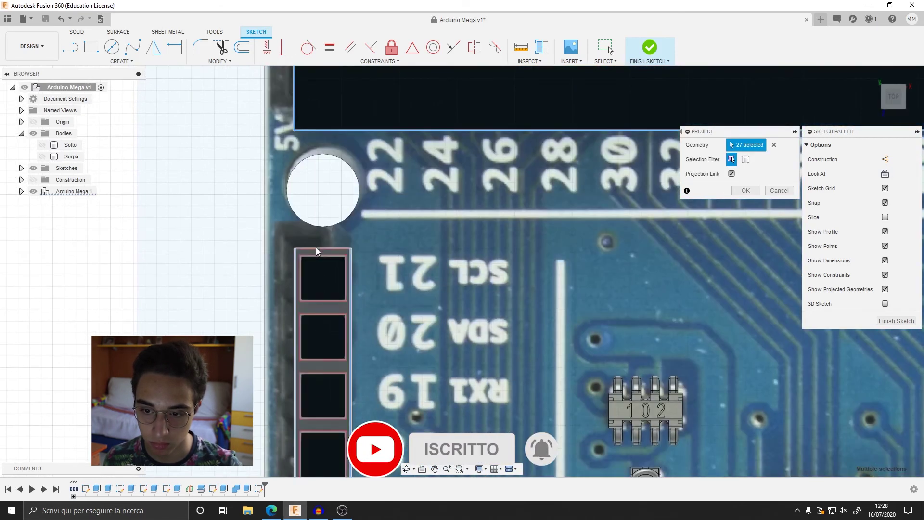
scroll(316, 249, "down", 3)
scroll(447, 281, "down", 2)
scroll(443, 247, "down", 2)
scroll(423, 219, "down", 2)
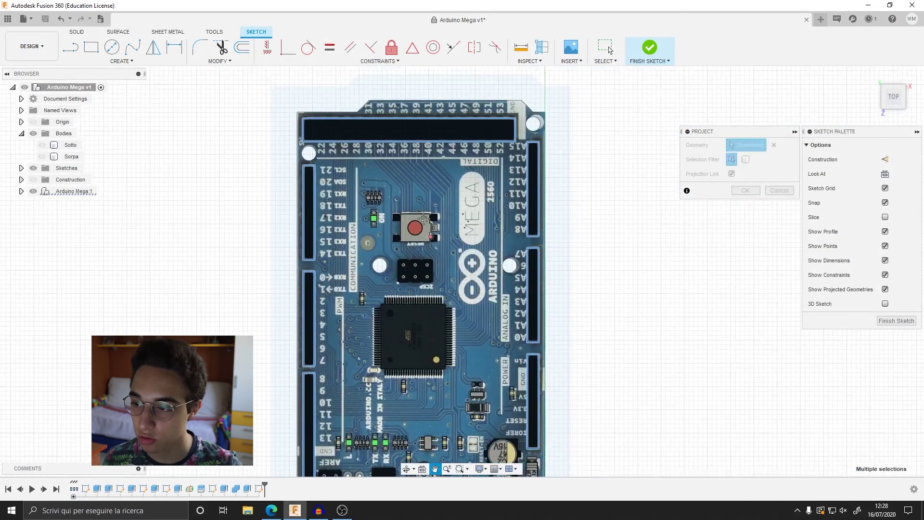
middle_click_drag(424, 219, 402, 174)
left_click(740, 192)
Step: Show the Sorpa lid body and hide the Arduino Mega:1 board
scroll(615, 243, "down", 1)
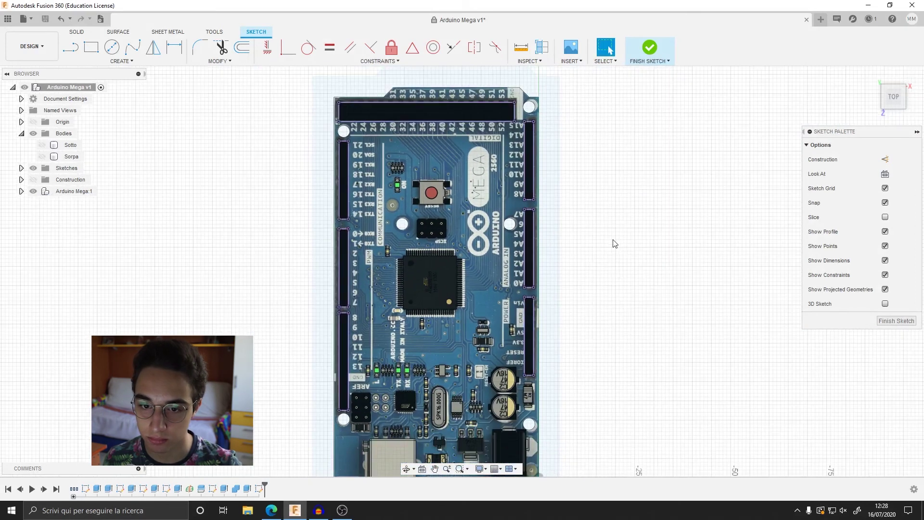
middle_click_drag(618, 273, 583, 263)
left_click(43, 157)
middle_click_drag(351, 207, 521, 243, "shift")
left_click(34, 191)
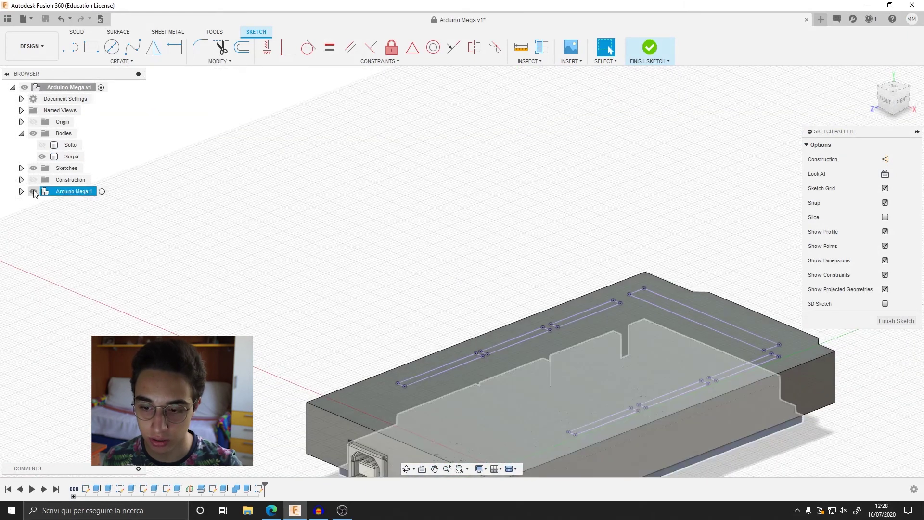
scroll(392, 211, "up", 3)
scroll(264, 203, "up", 2)
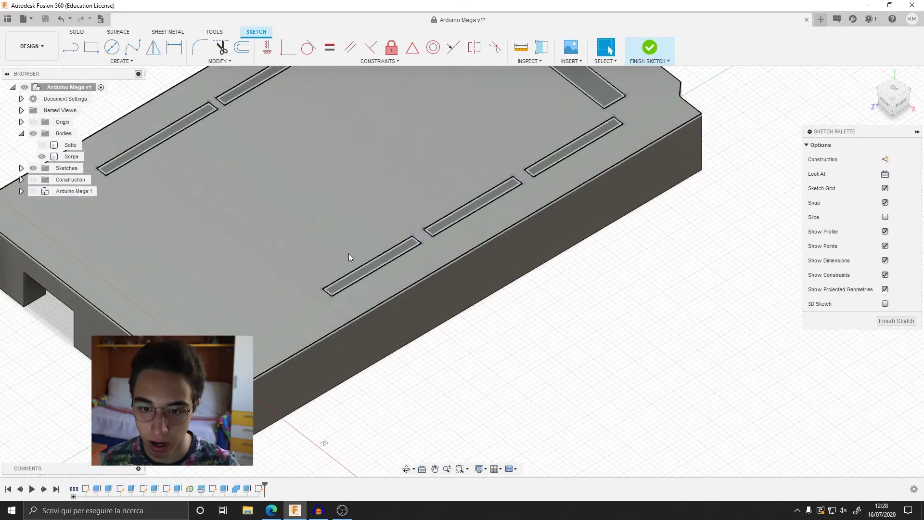
Step: Extrude-cut the header slot profiles through the Sorpa lid with distance -2
key("e")
scroll(248, 242, "up", 3)
scroll(204, 200, "up", 2)
left_click(526, 320)
left_click(414, 398)
scroll(419, 383, "down", 2)
scroll(476, 230, "down", 2)
mouse_move(476, 231)
middle_mouse_down("shift")
mouse_move(443, 299)
mouse_move(394, 238)
middle_mouse_up("shift")
type("-2")
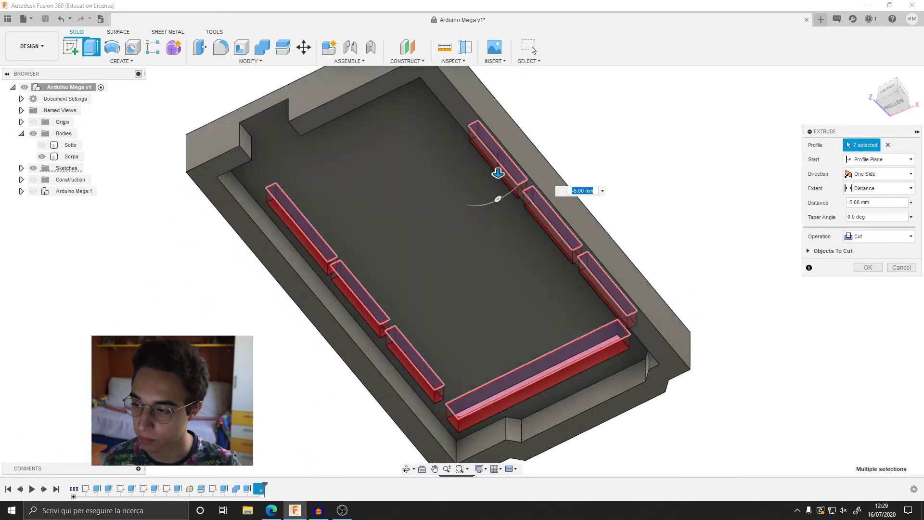
key("Return")
Step: Show the Arduino Mega again and check that the slots line up with the headers
left_click(33, 192)
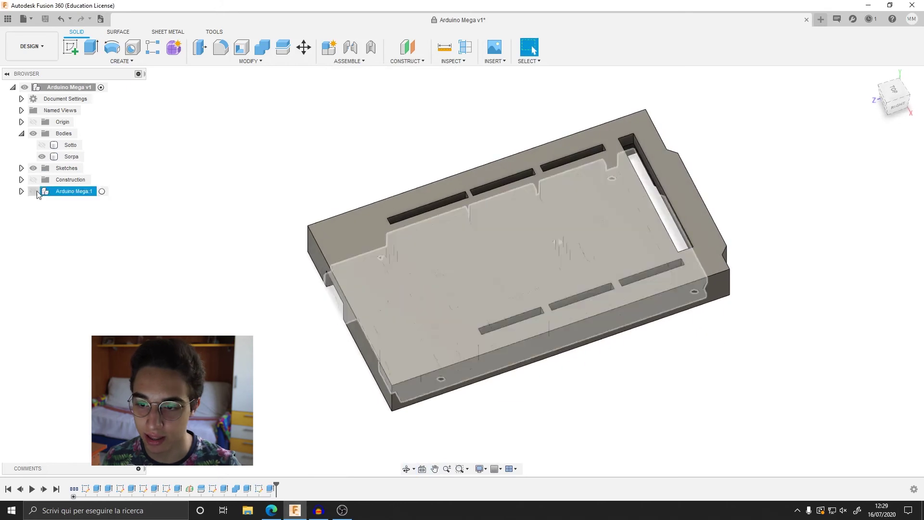
left_click(423, 270)
mouse_move(423, 269)
middle_mouse_down("shift")
mouse_move(364, 278)
mouse_move(499, 337)
mouse_move(520, 312)
mouse_move(662, 345)
mouse_move(694, 321)
mouse_move(681, 247)
middle_mouse_up("shift")
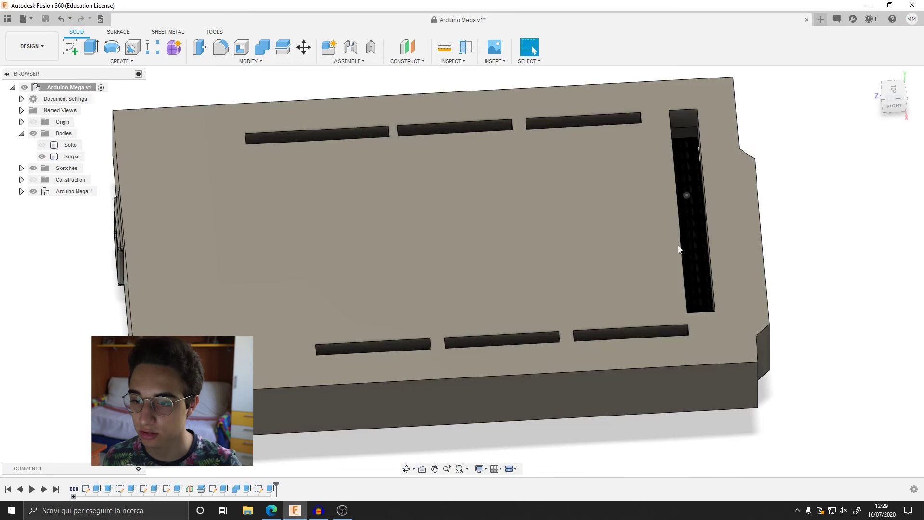
scroll(578, 262, "down", 3)
middle_click_drag(475, 279, 328, 310, "shift")
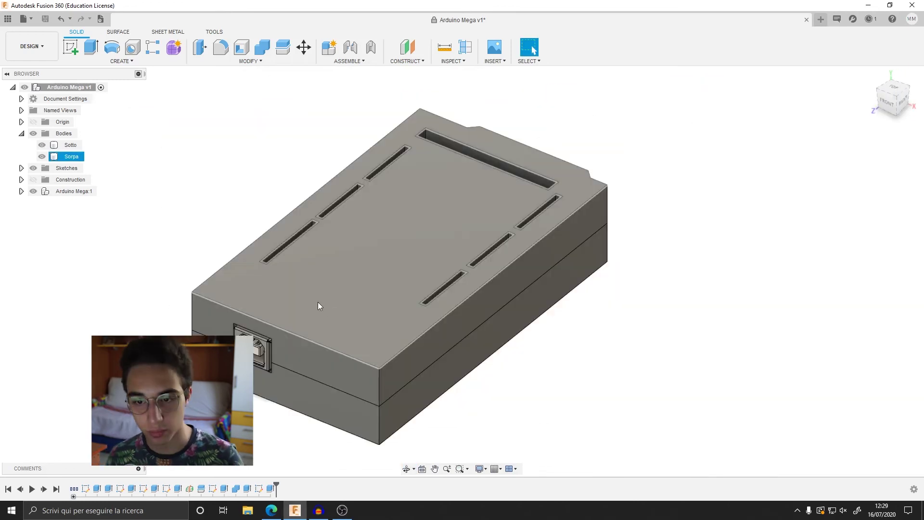
Step: Fillet the Sorpa lid's top face edges with a 1.25 mm radius
key("f")
left_click(334, 306)
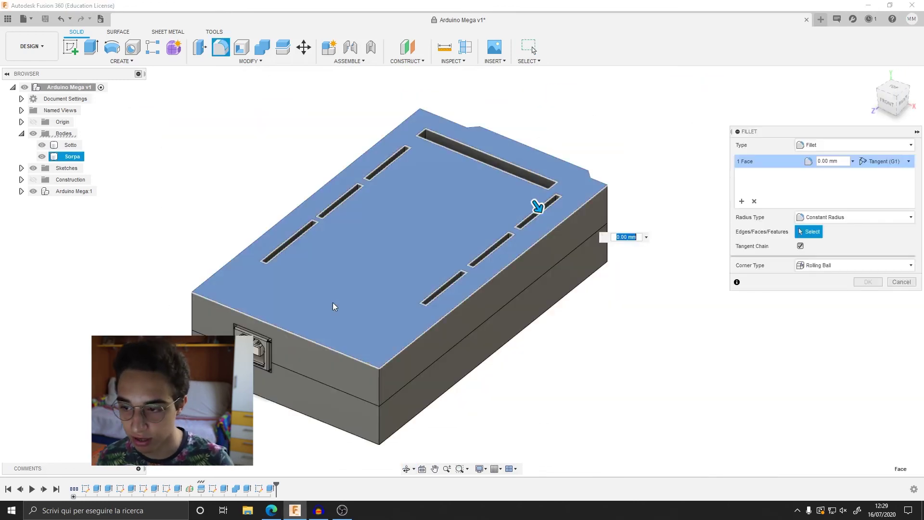
type("1.25")
key("Return")
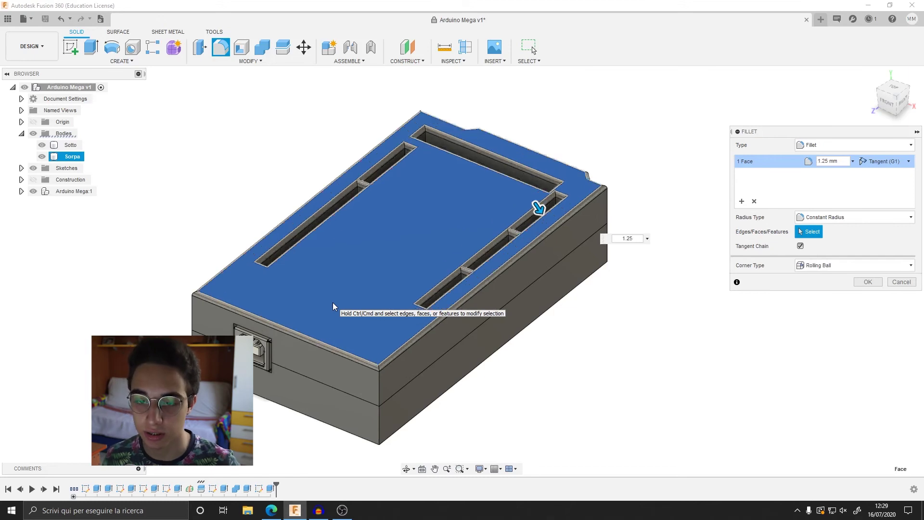
key("Return")
middle_click_drag(281, 310, 496, 327, "shift")
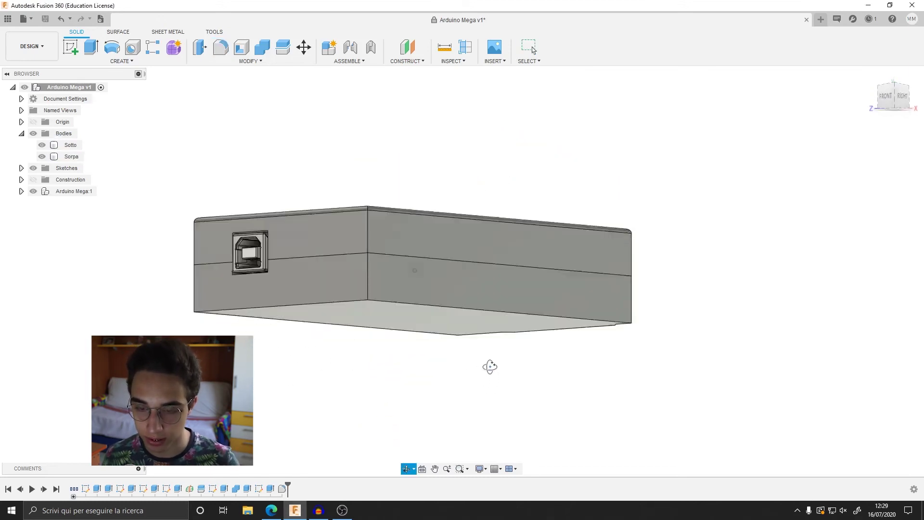
Step: Fillet the Sotto base's bottom face edges with a 1.25 mm radius
key("f")
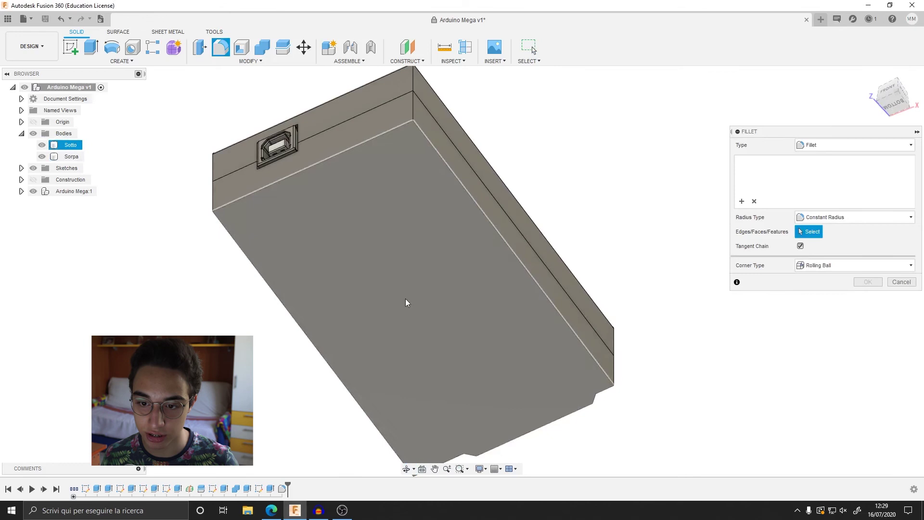
left_click(376, 253)
type("1.25")
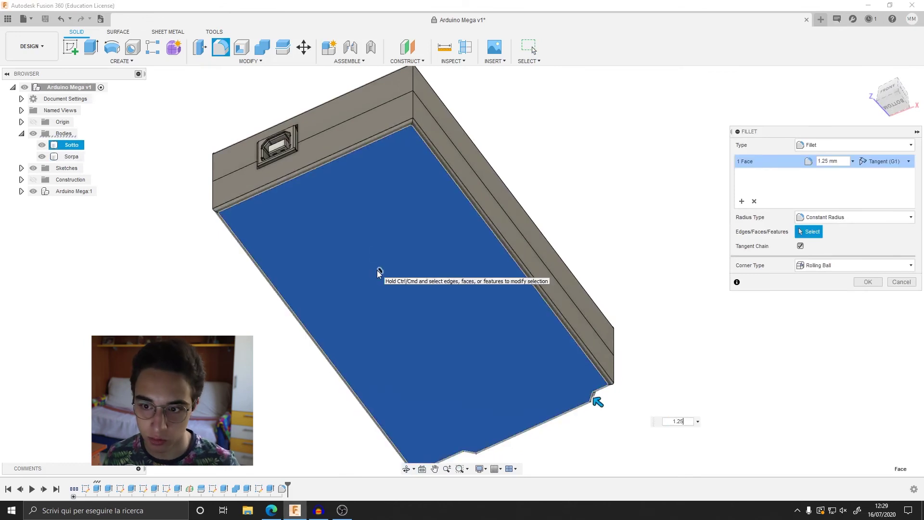
key("Return")
mouse_move(377, 270)
middle_mouse_down("shift")
mouse_move(367, 129)
mouse_move(416, 236)
mouse_move(875, 153)
middle_mouse_up("shift")
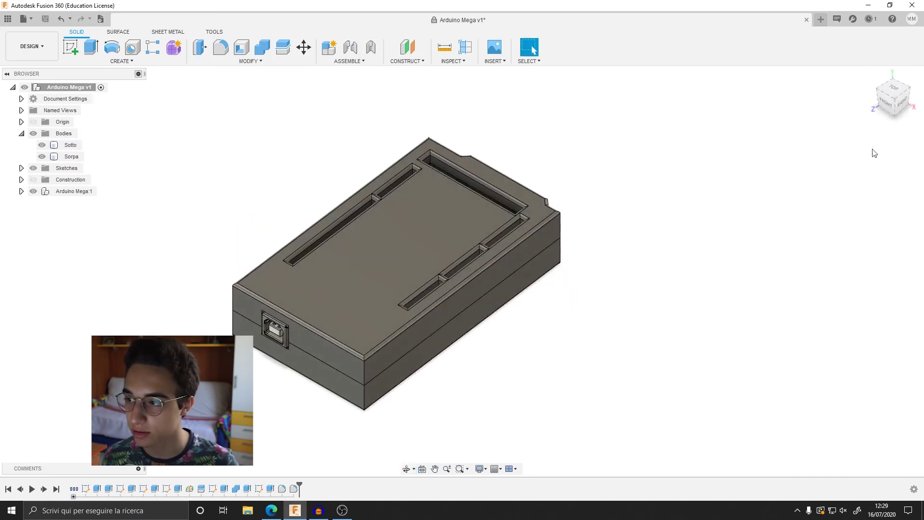
Step: Return to the Home view and show the Sorpa body's context menu with Save As STL
left_click(872, 75)
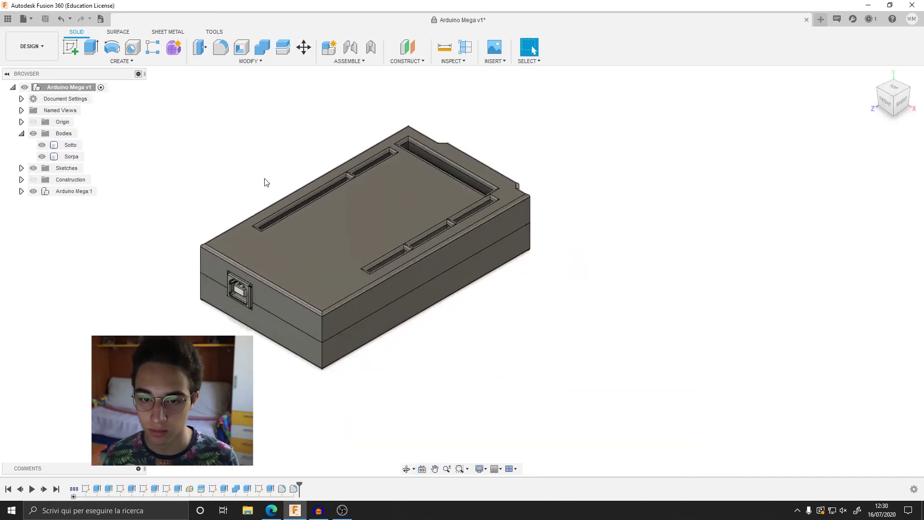
right_click(69, 146)
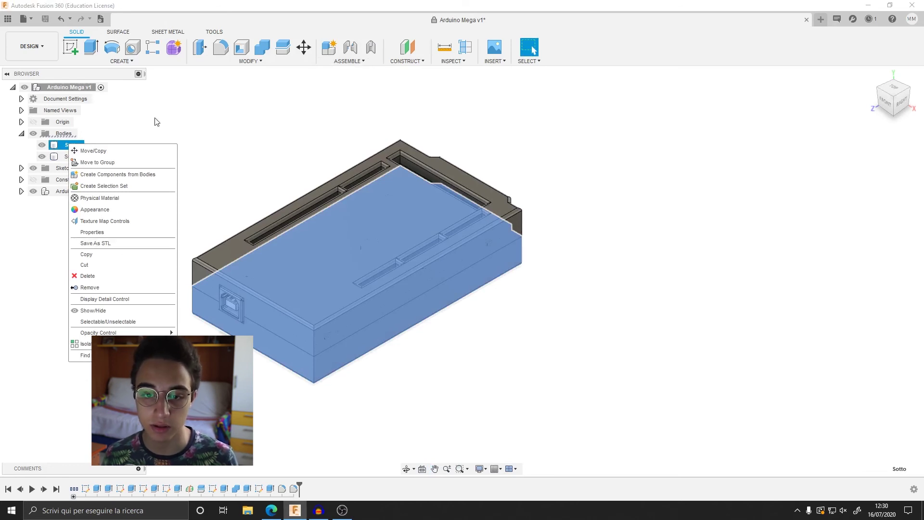
left_click(70, 157)
right_click(70, 160)
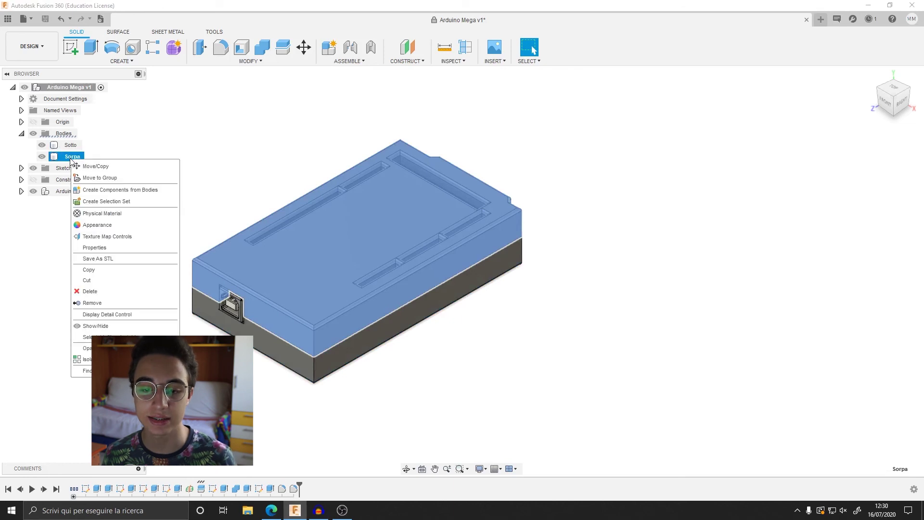